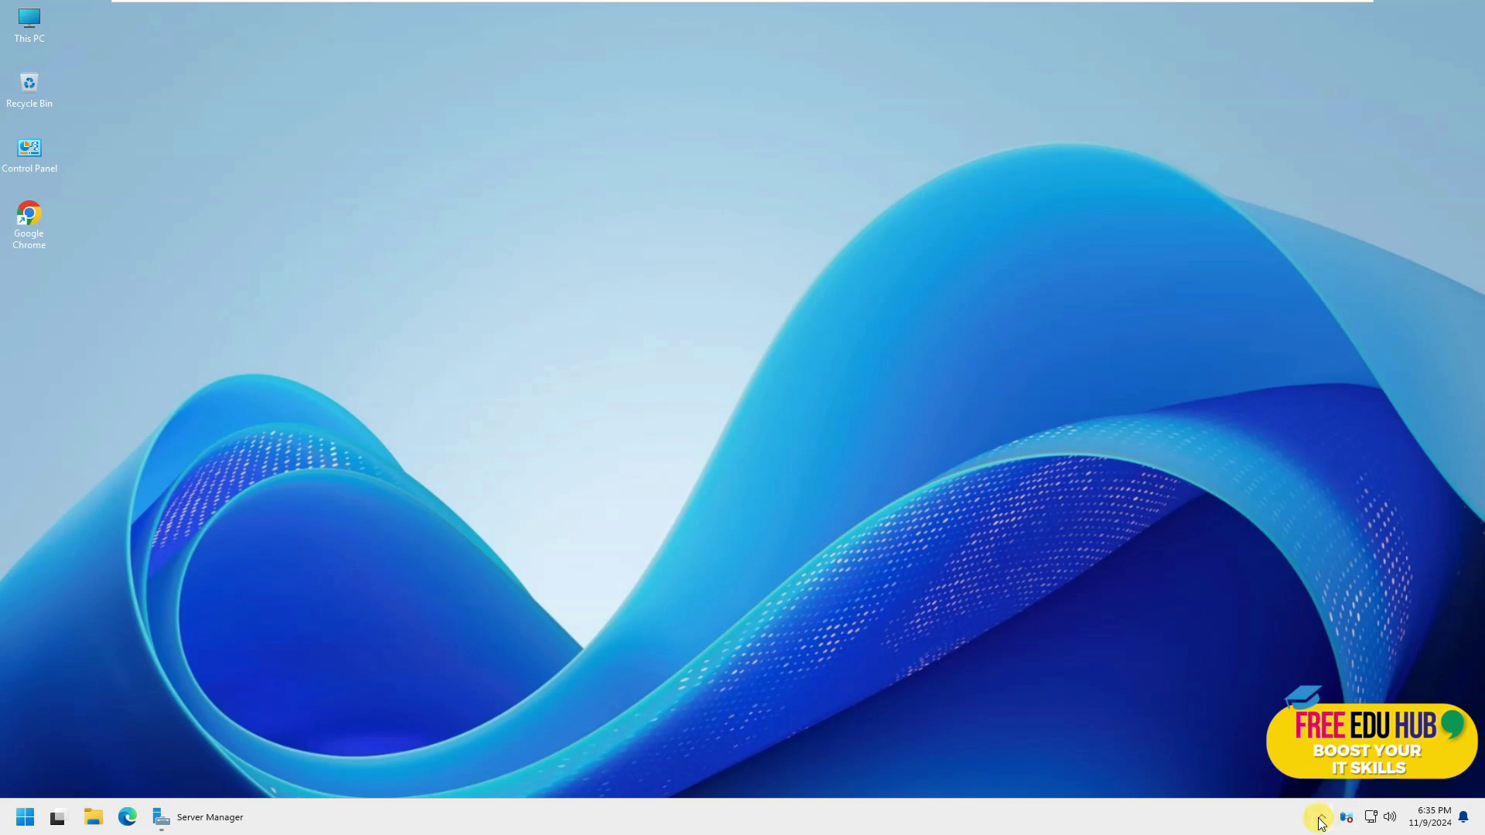
# Dismiss the Azure Arc connection notice and close the hidden tray icons overflow.
pyautogui.click(1347, 817)
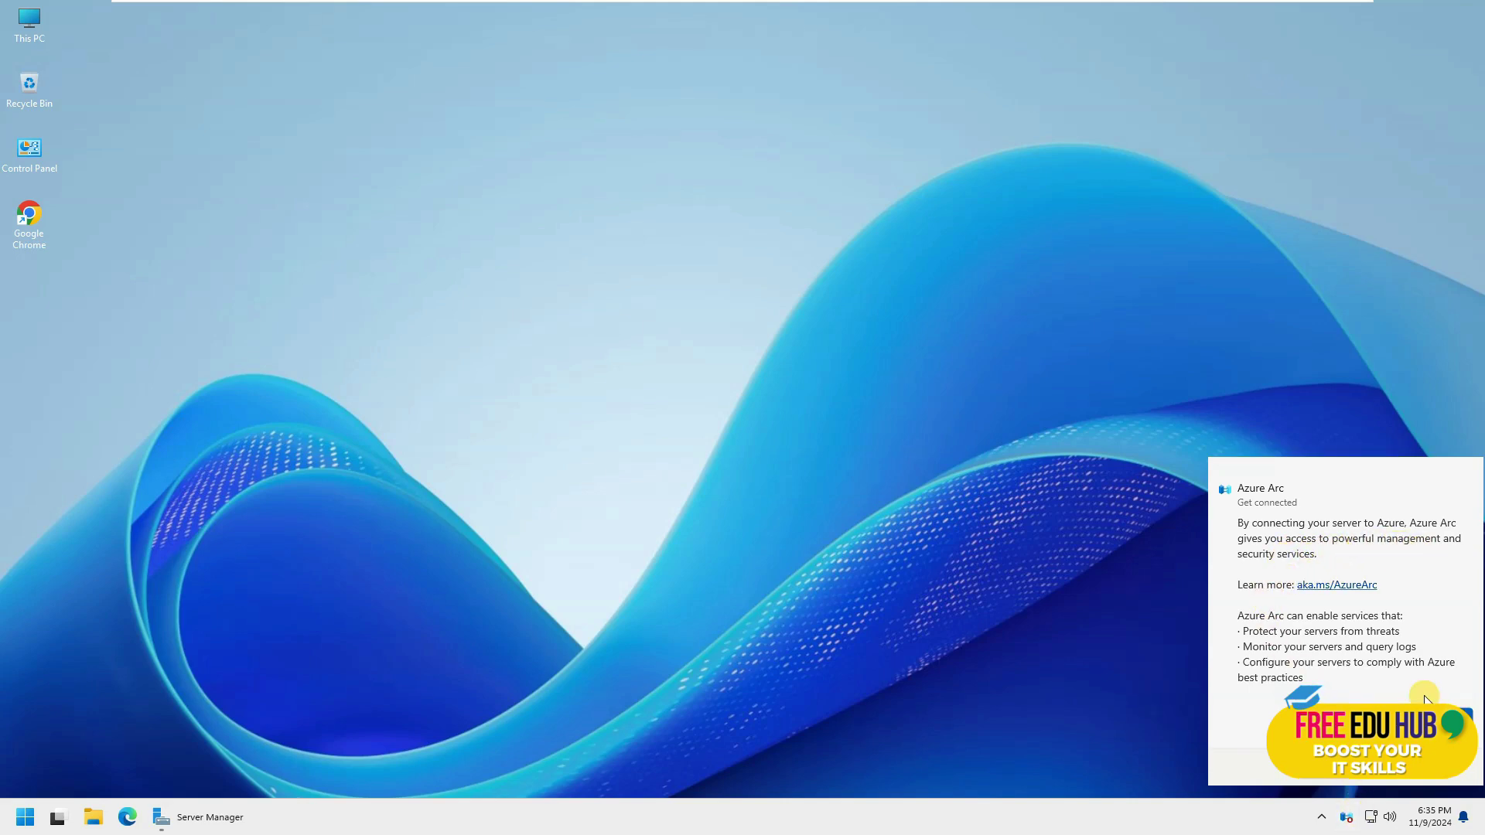
pyautogui.click(1324, 820)
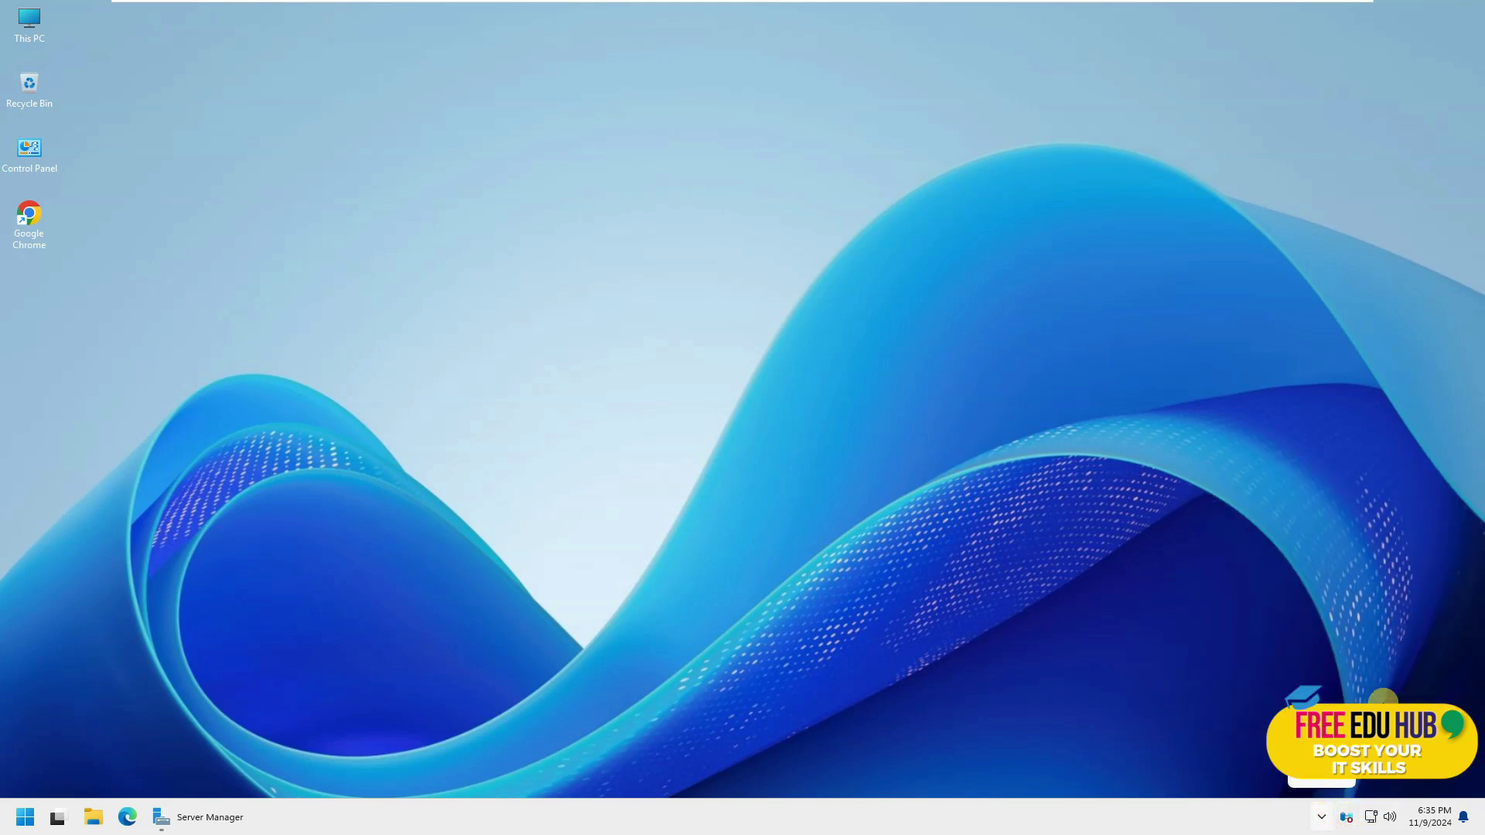
pyautogui.click(1149, 620)
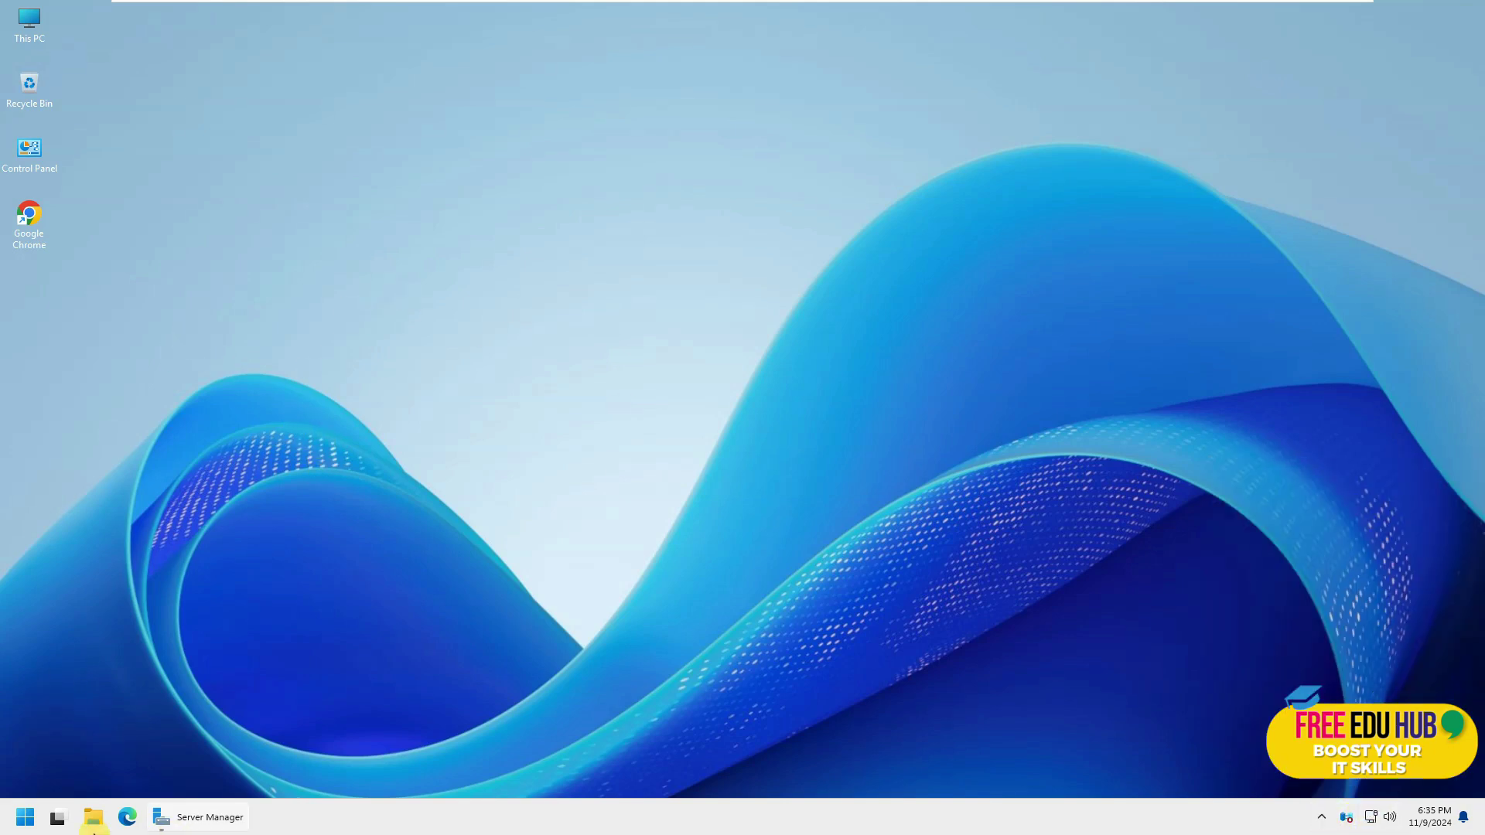
# Launch a PowerShell terminal from Start, then close it again.
pyautogui.click(24, 817)
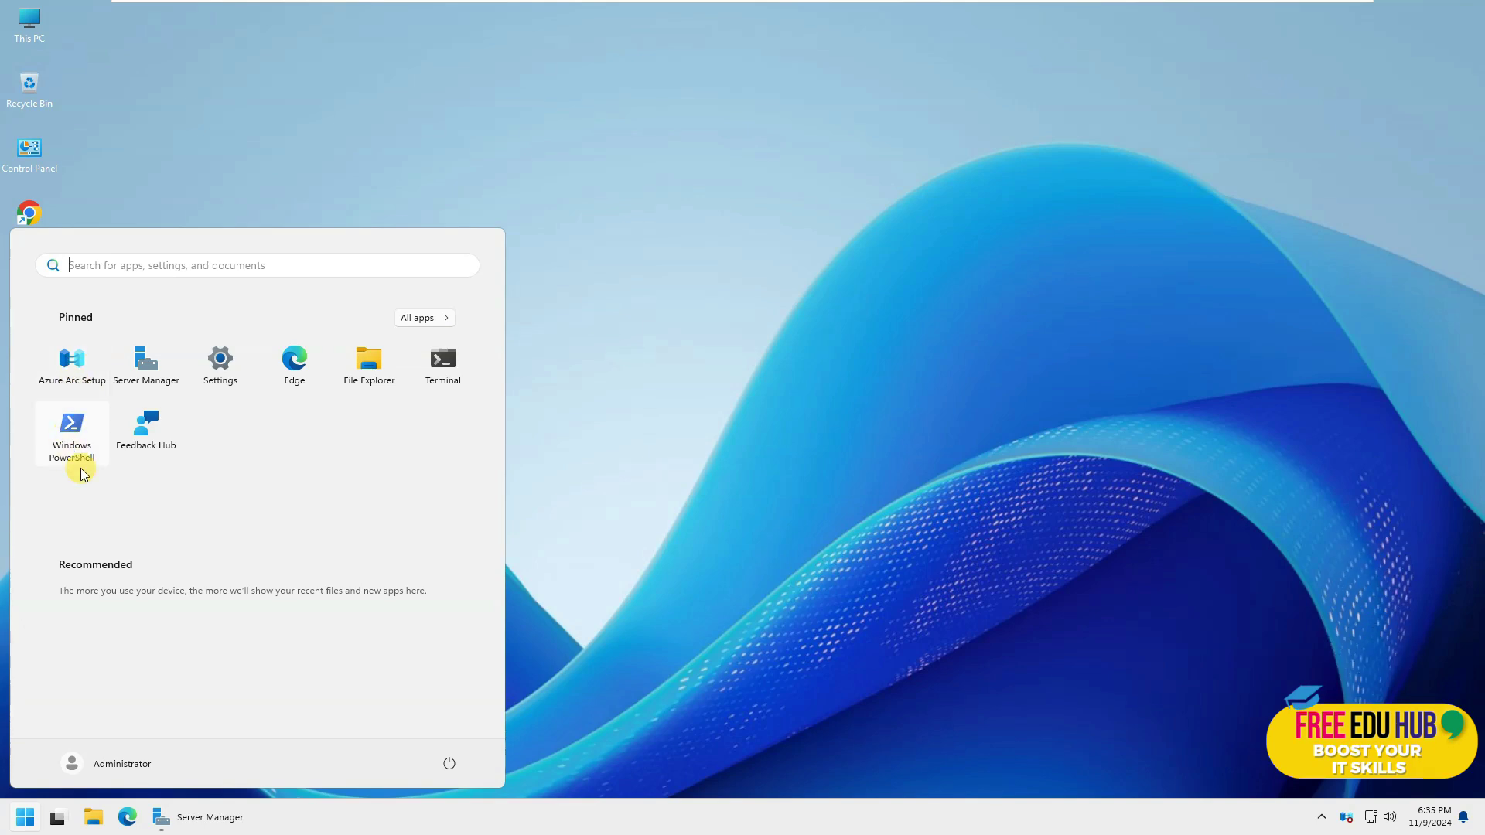
pyautogui.click(456, 364)
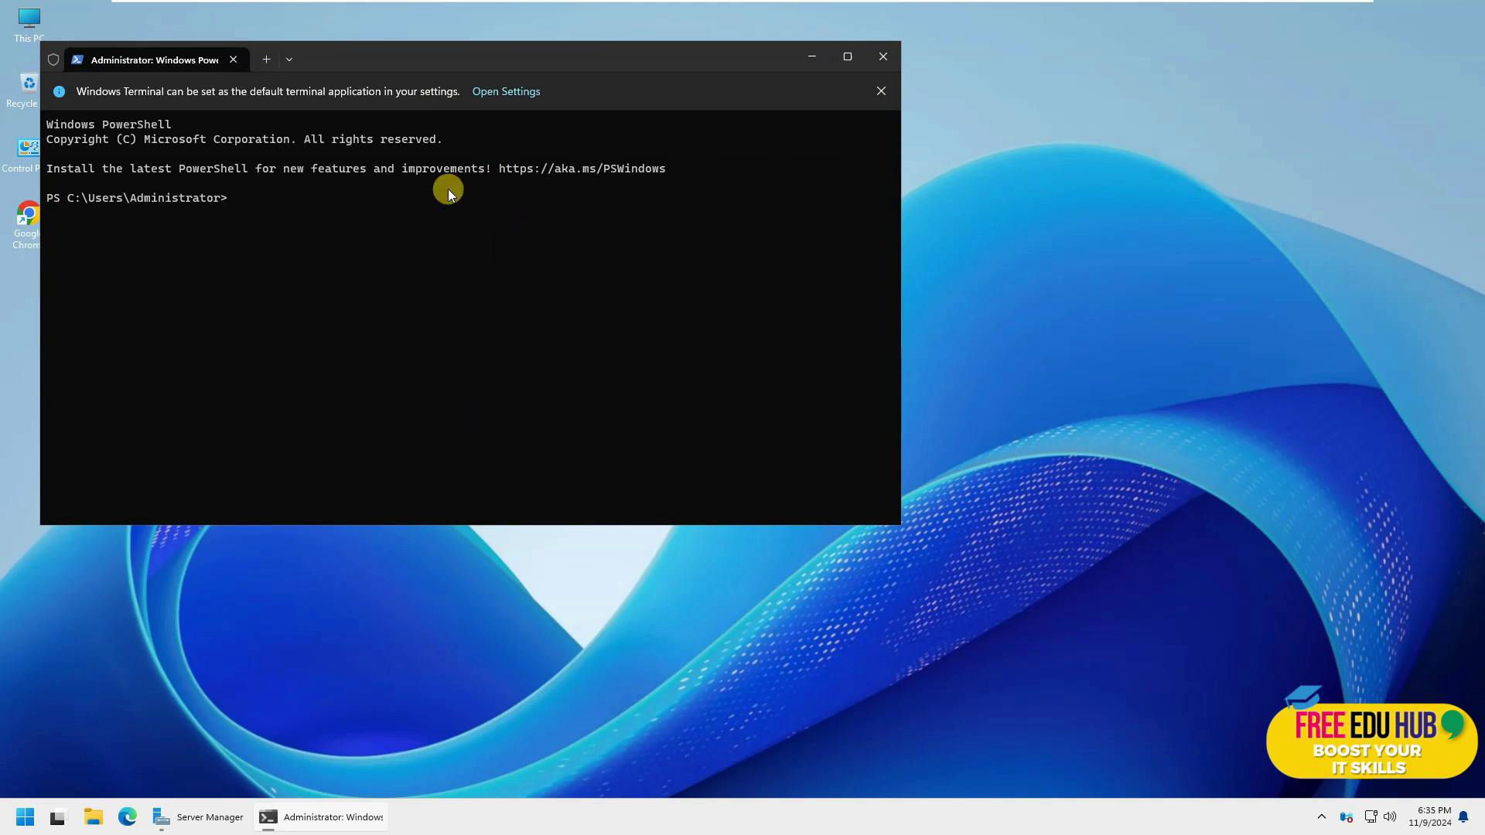
pyautogui.click(883, 59)
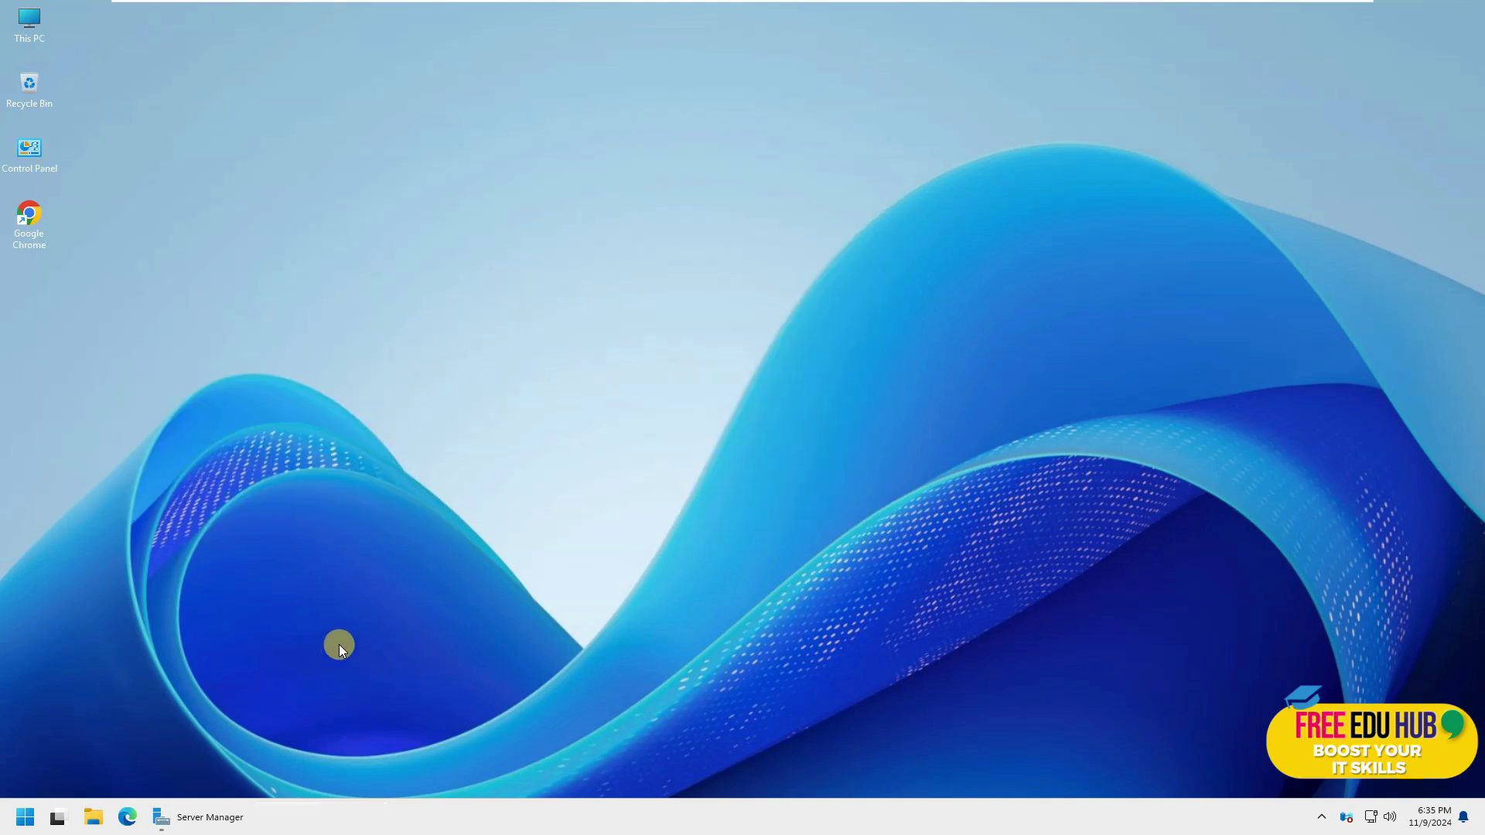
# Show Settings' System About page: Windows Server 2025 Datacenter 24H2, build 26100.1742, 8.00 GB RAM.
pyautogui.click(24, 817)
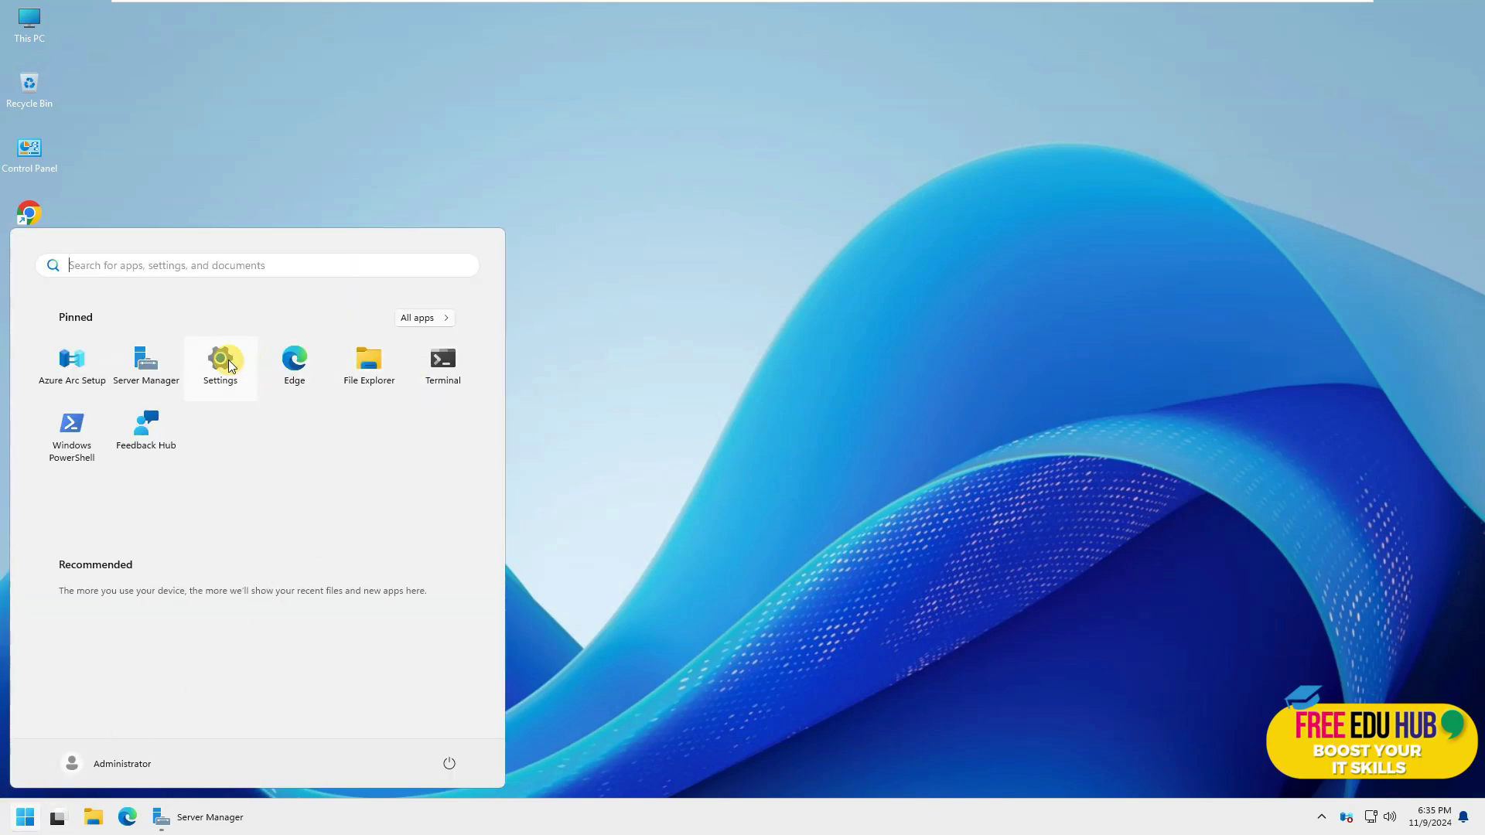
pyautogui.click(220, 358)
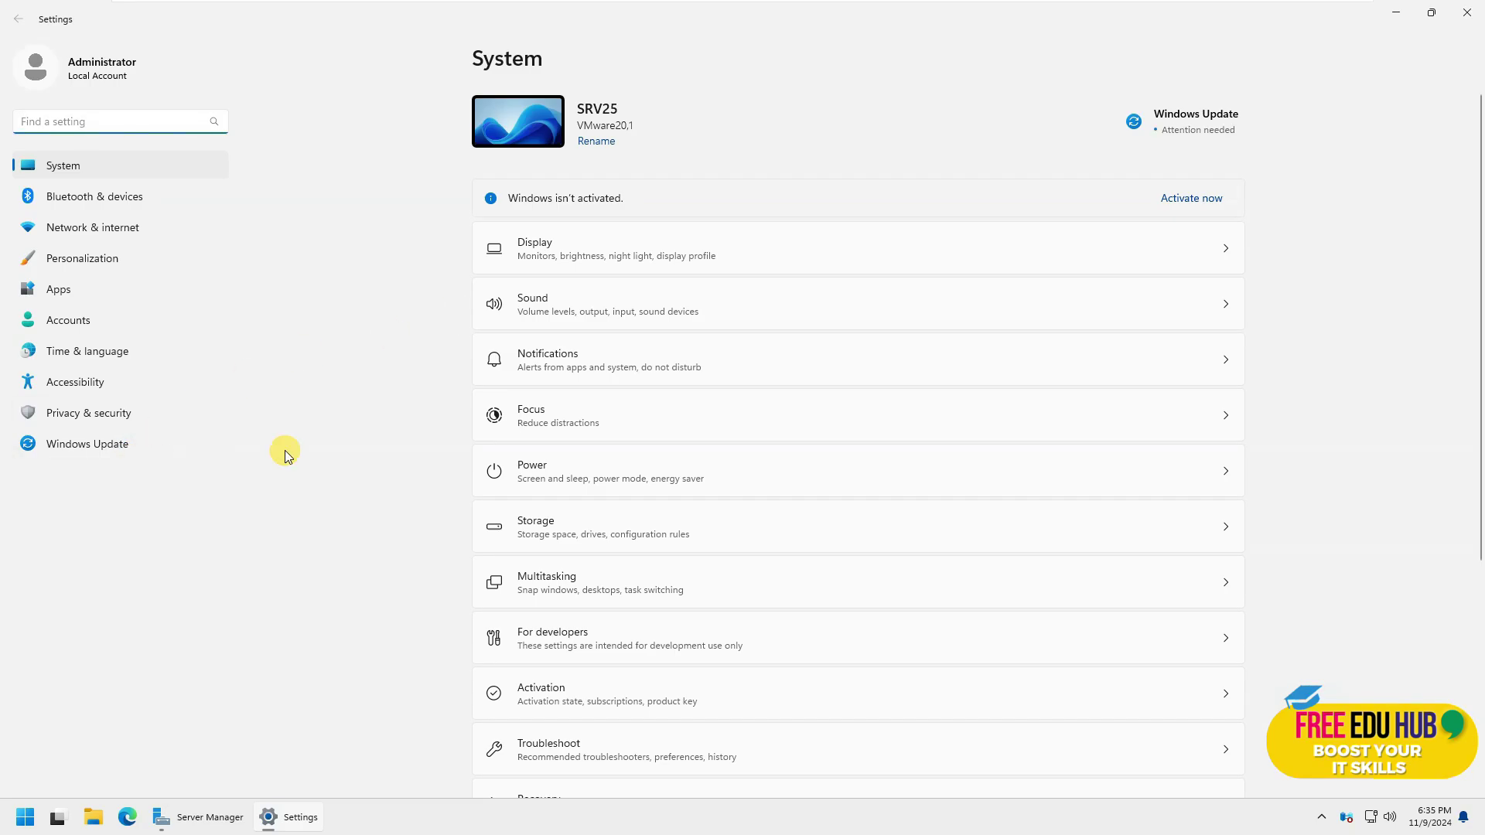
pyautogui.scroll(-4, 625, 634)
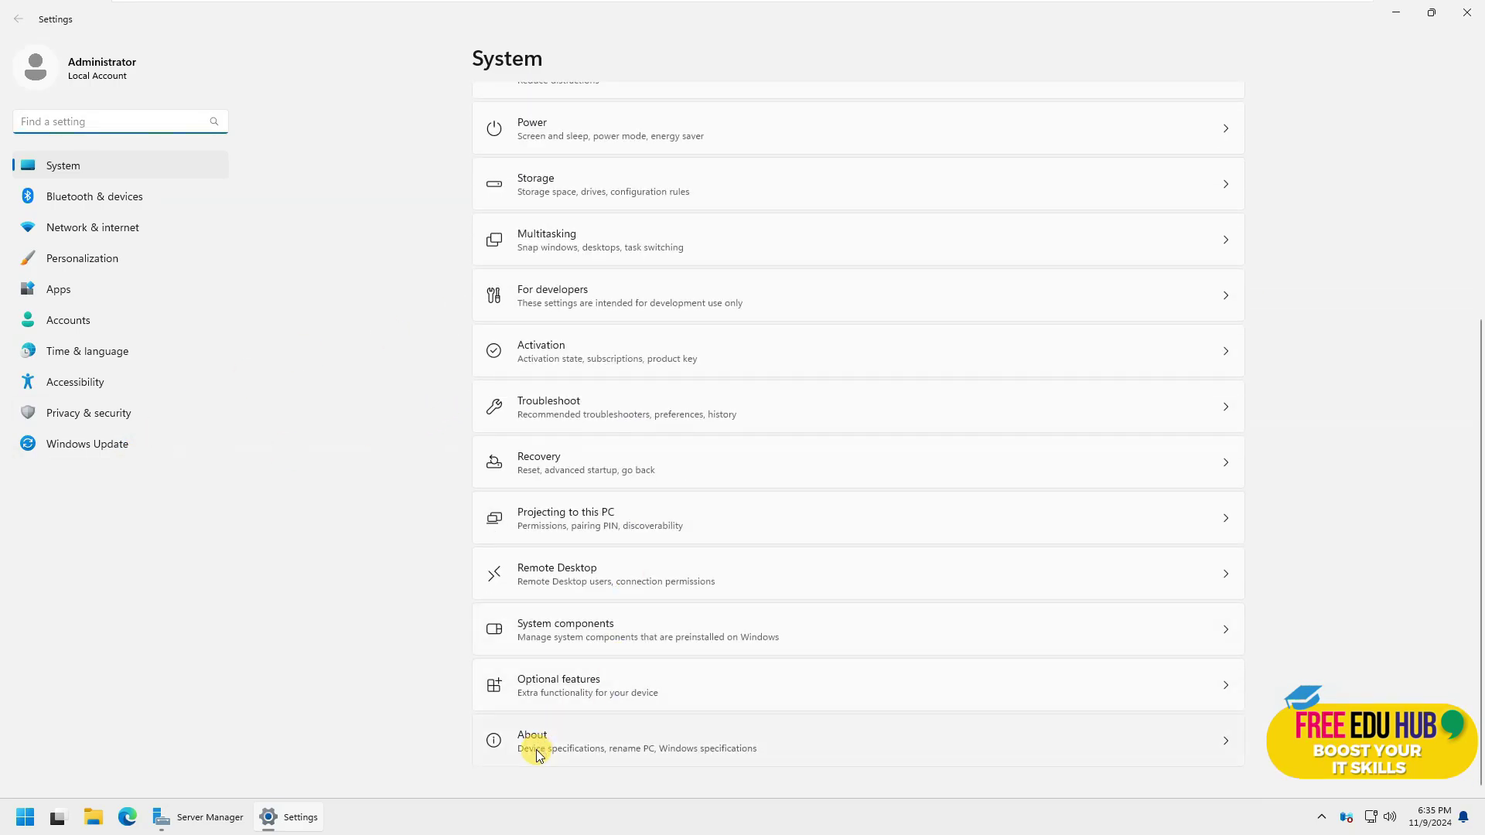
pyautogui.click(539, 750)
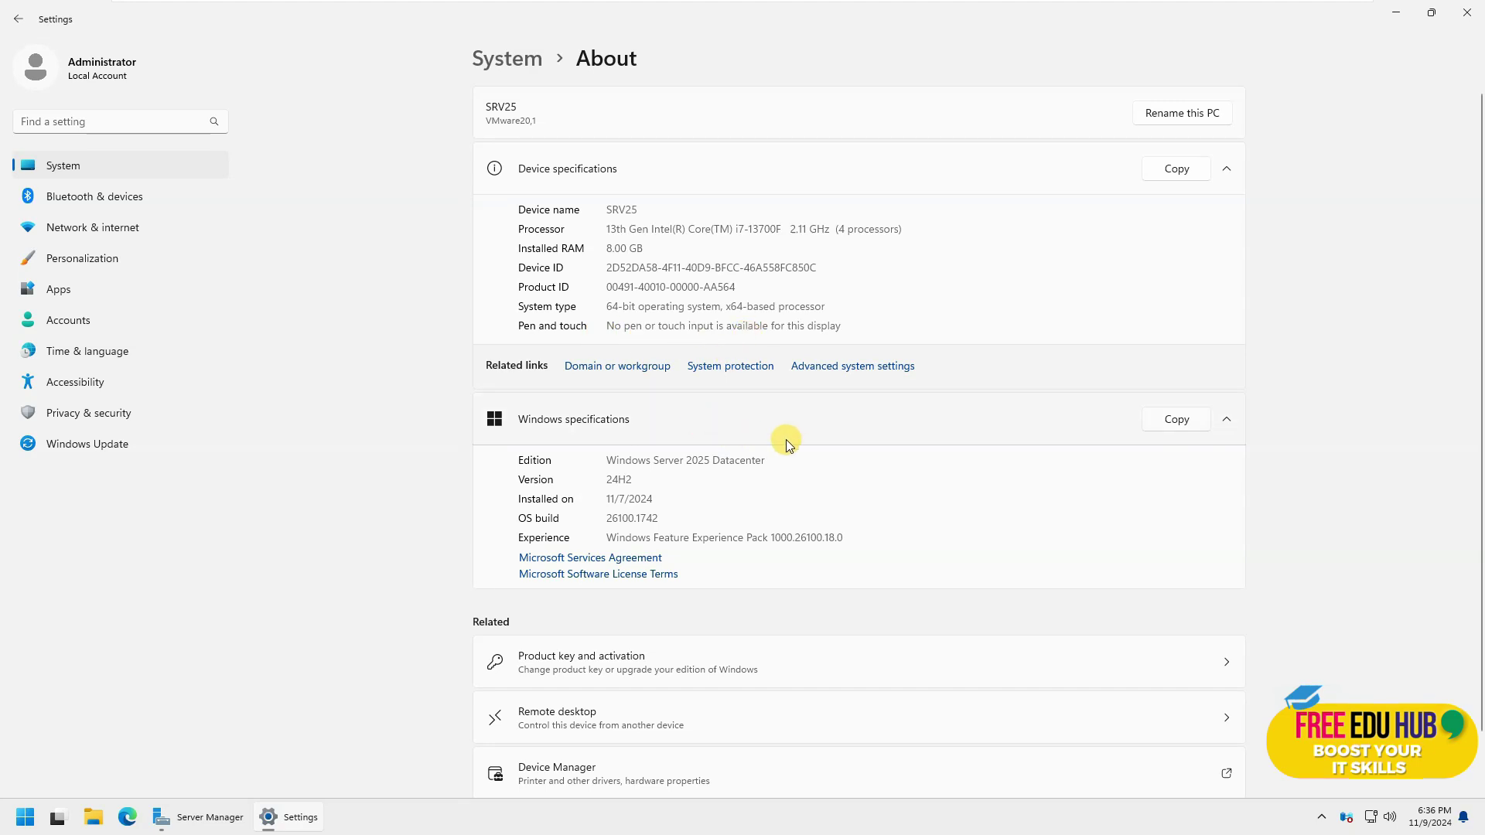
pyautogui.scroll(-1, 838, 163)
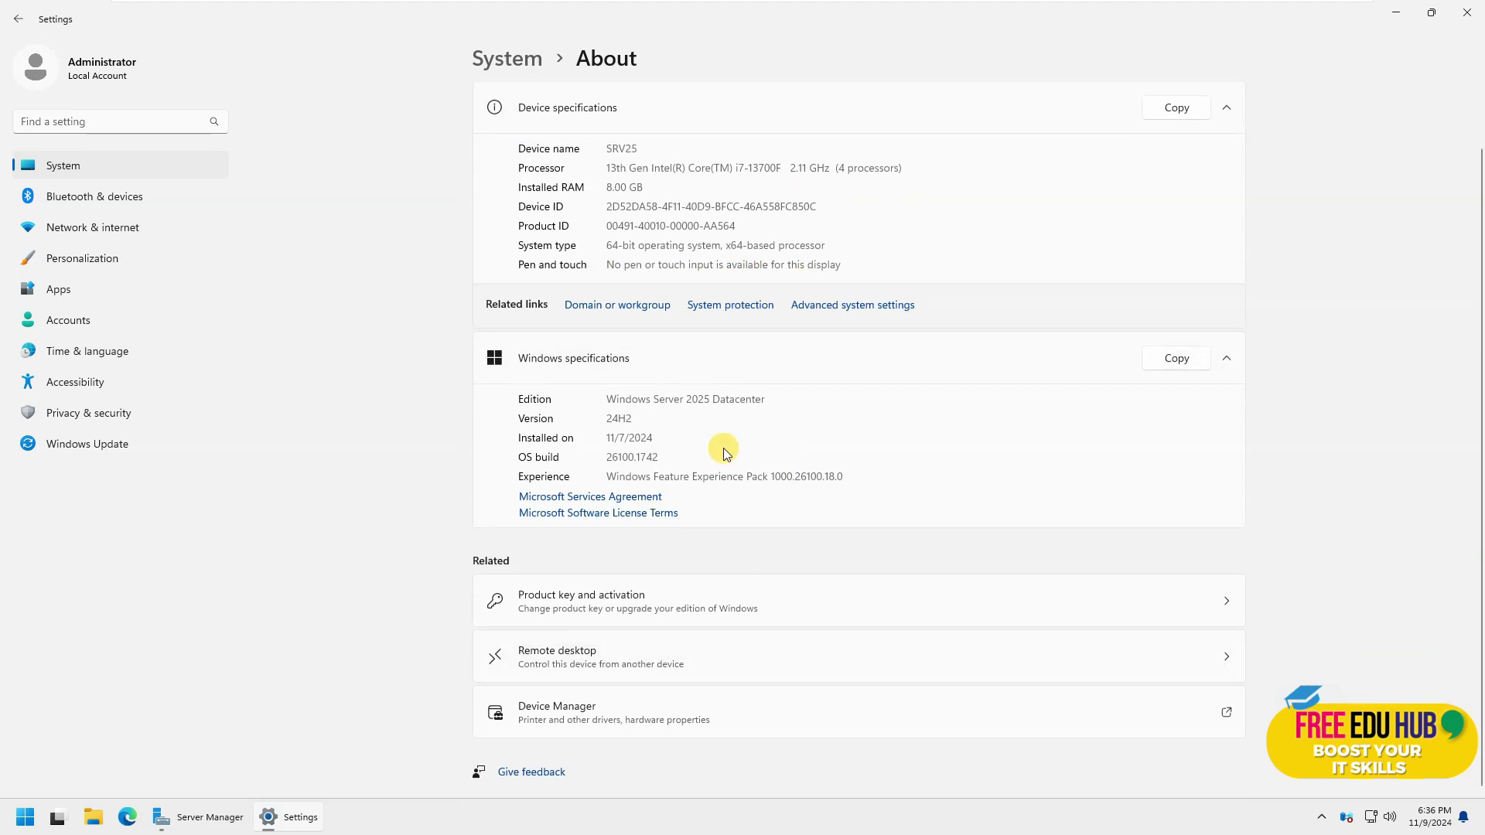
pyautogui.scroll(1, 722, 448)
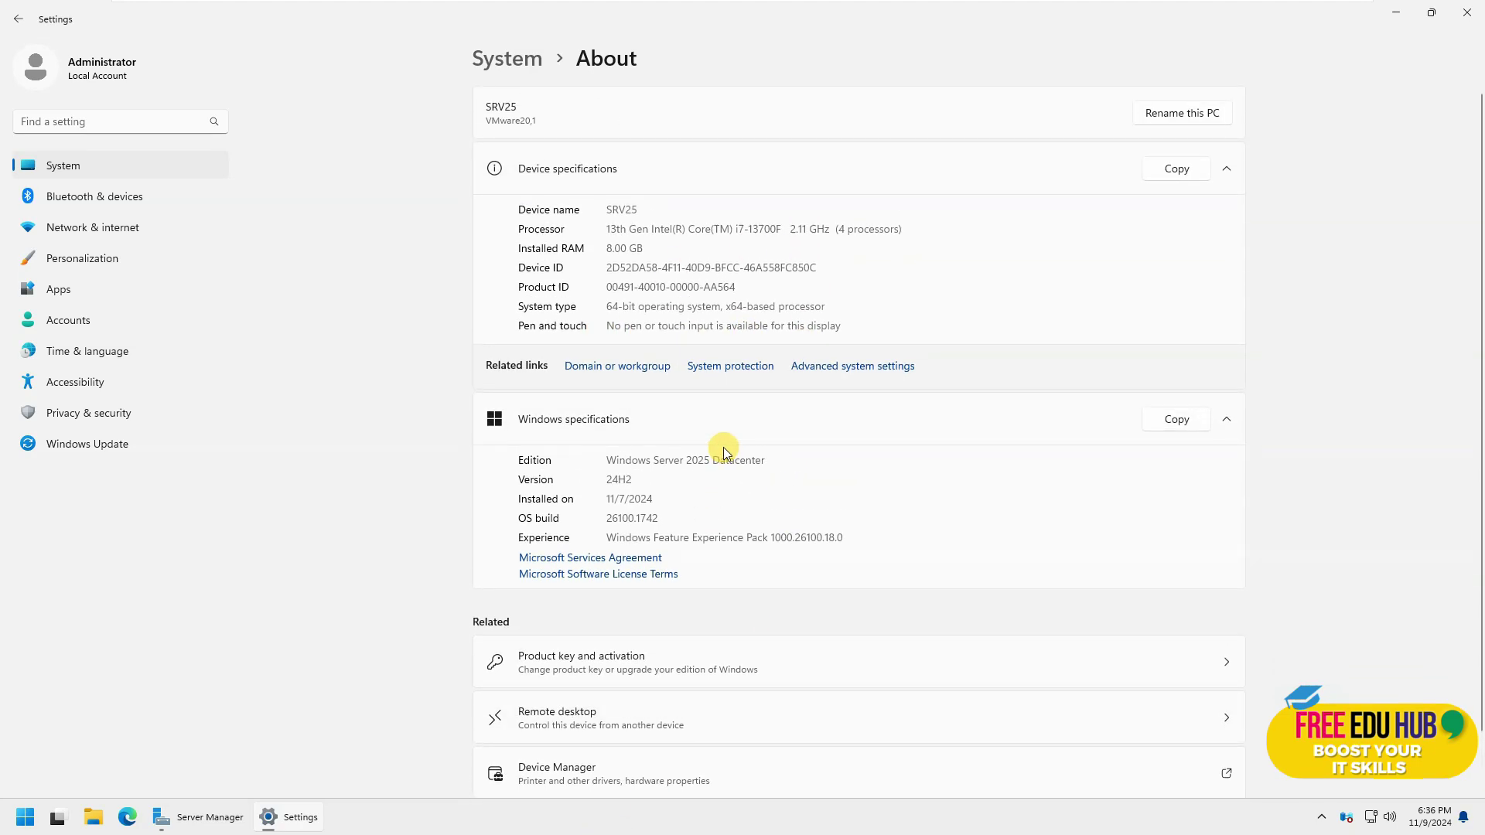
pyautogui.rightClick(660, 823)
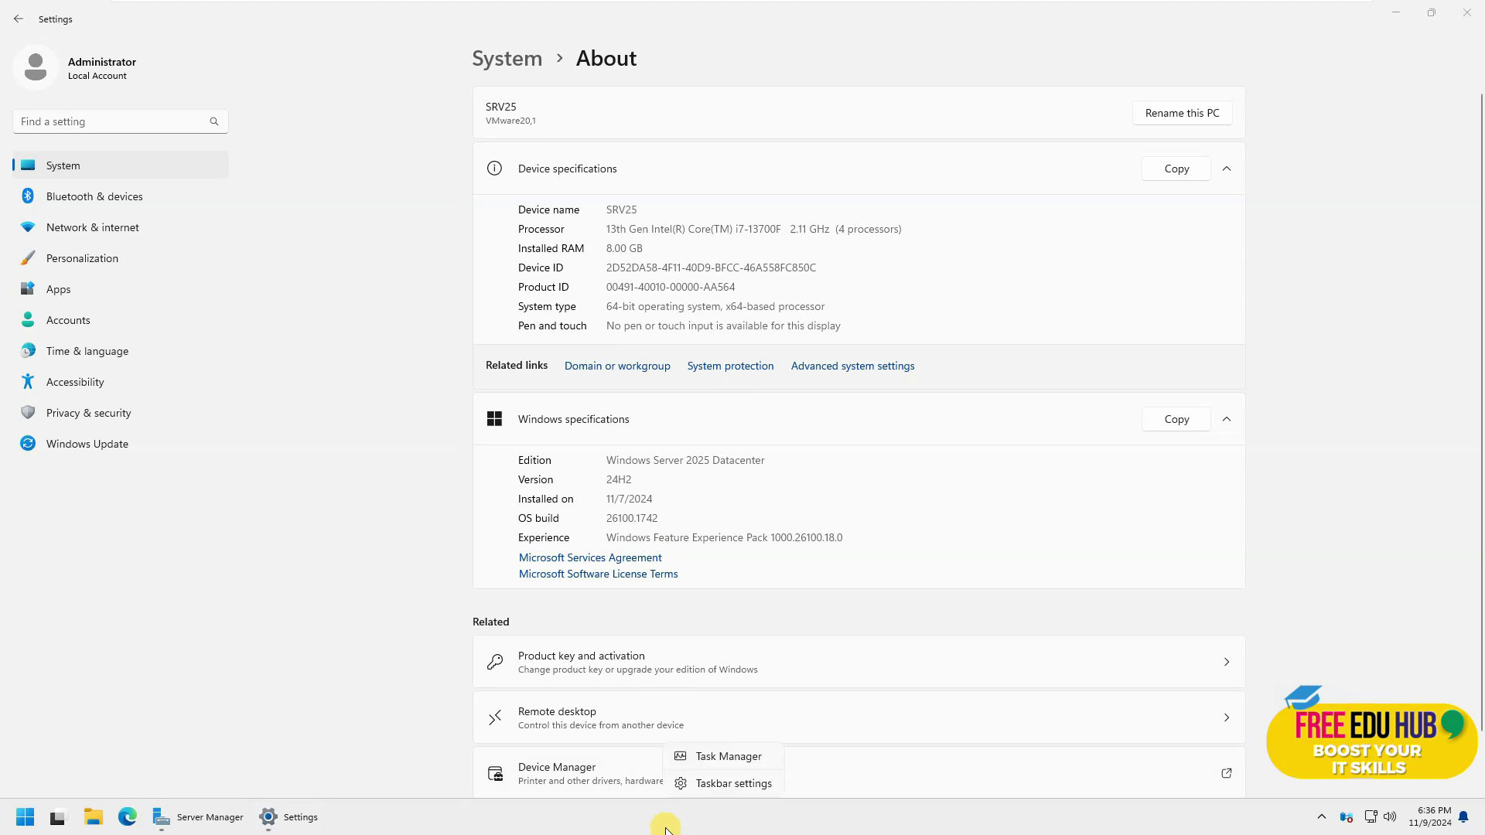
pyautogui.click(740, 764)
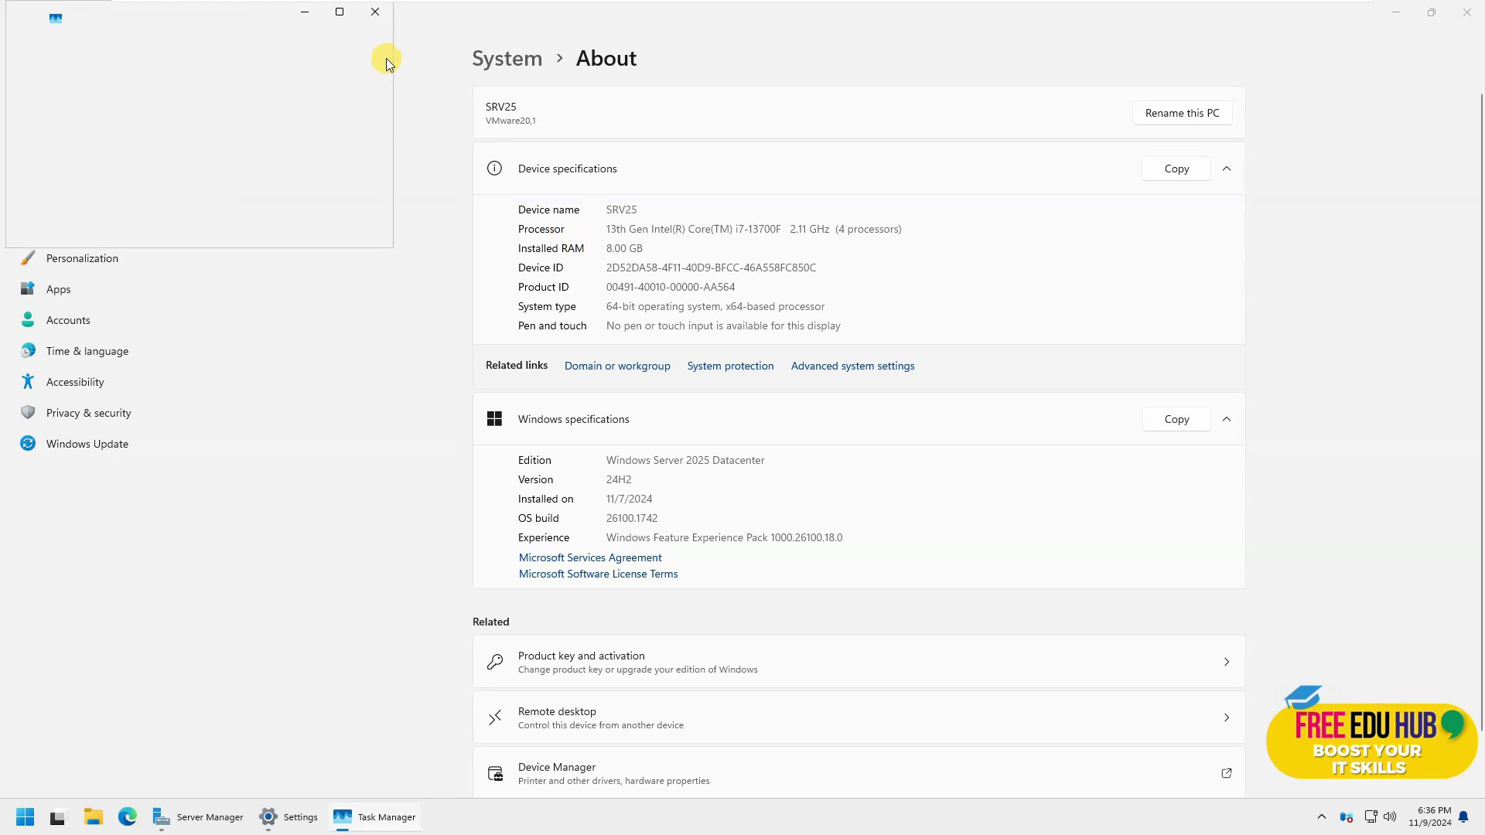
pyautogui.click(338, 12)
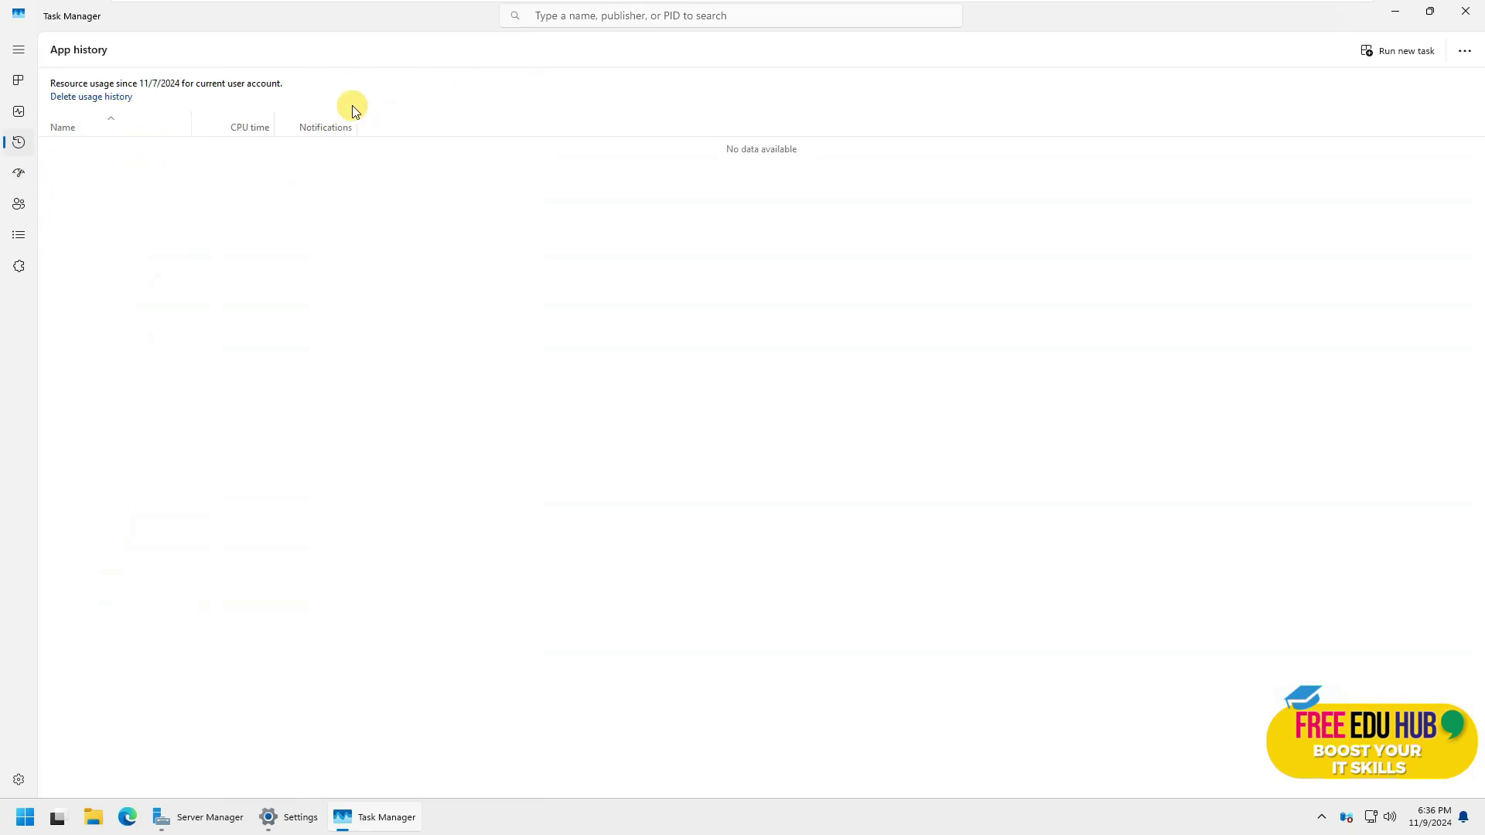
pyautogui.click(18, 115)
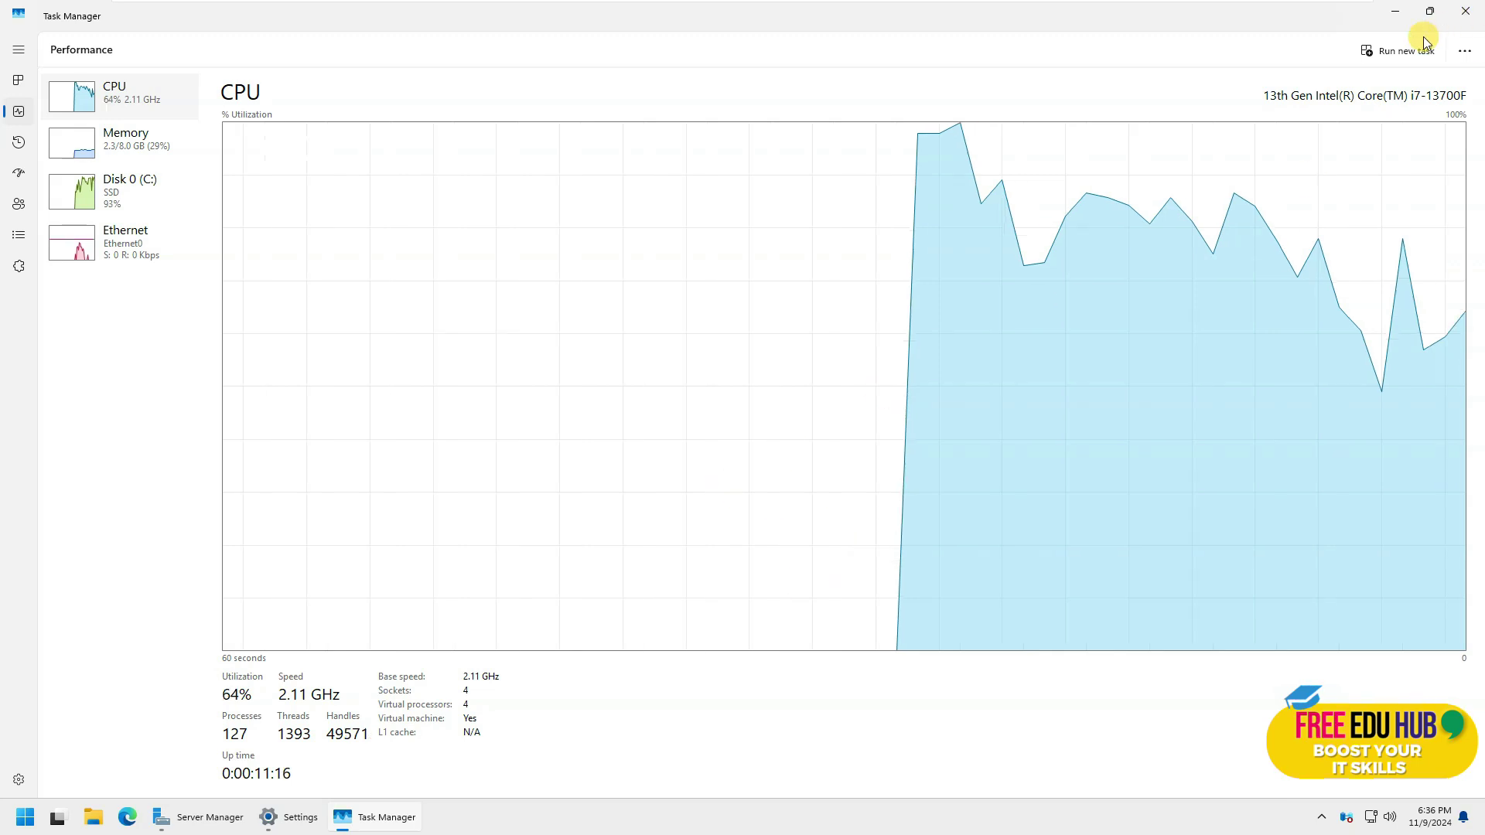
pyautogui.click(1468, 9)
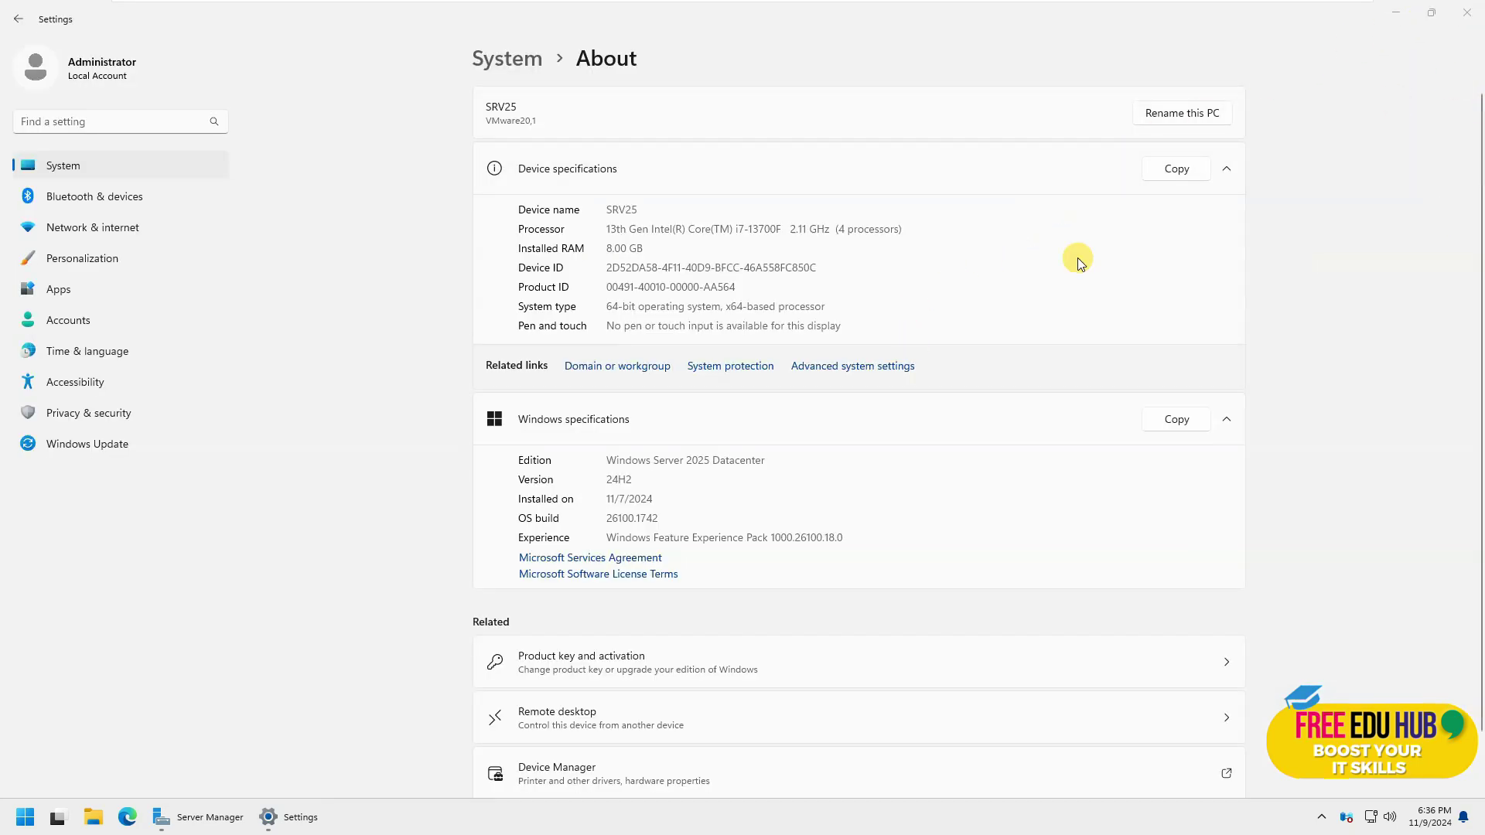
pyautogui.scroll(-1, 834, 388)
pyautogui.scroll(1, 834, 388)
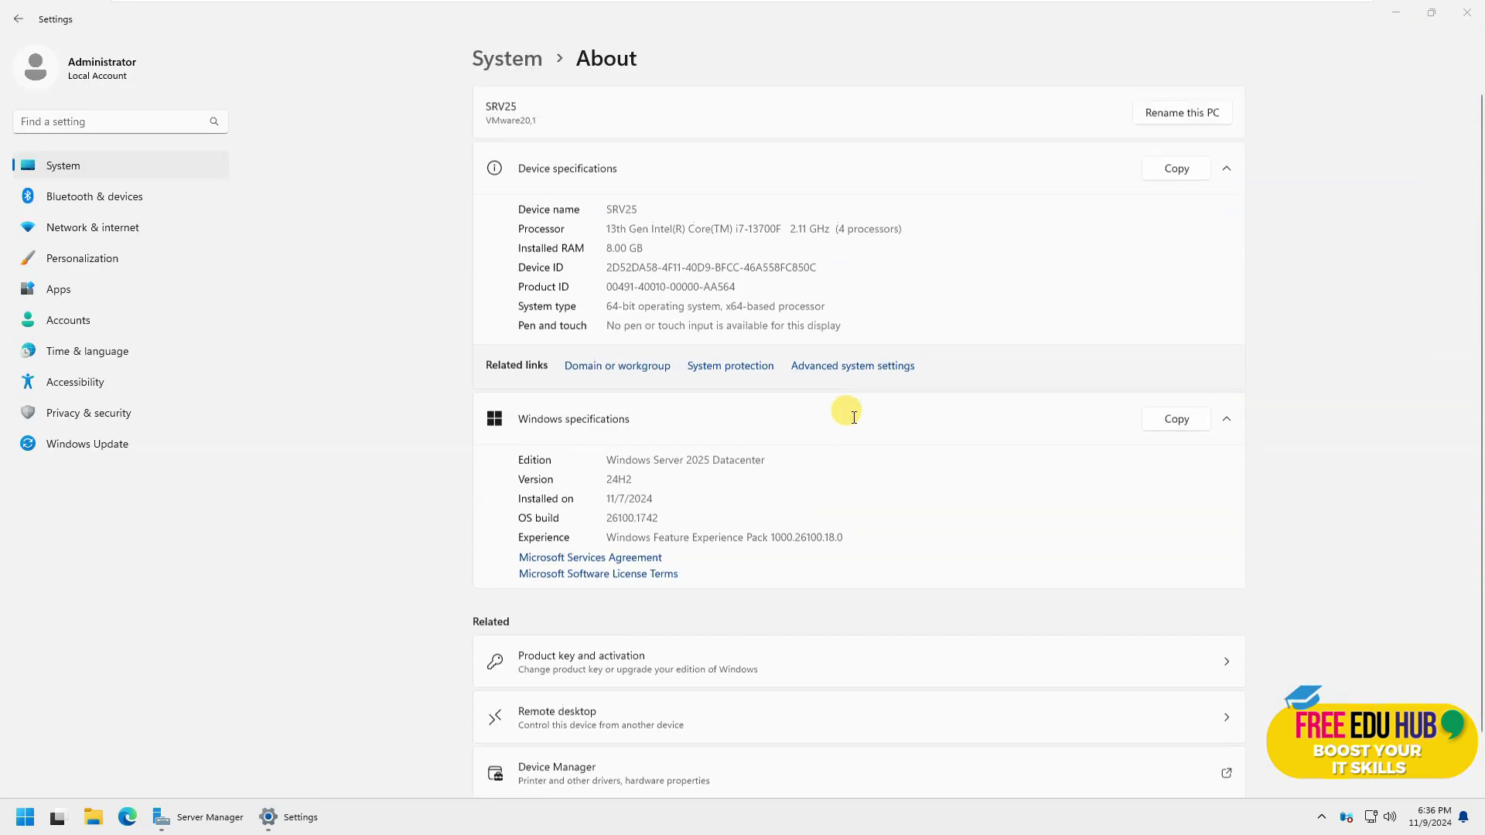
# Close Settings, maximize Server Manager and dismiss the Windows Admin Center prompt.
pyautogui.click(1459, 17)
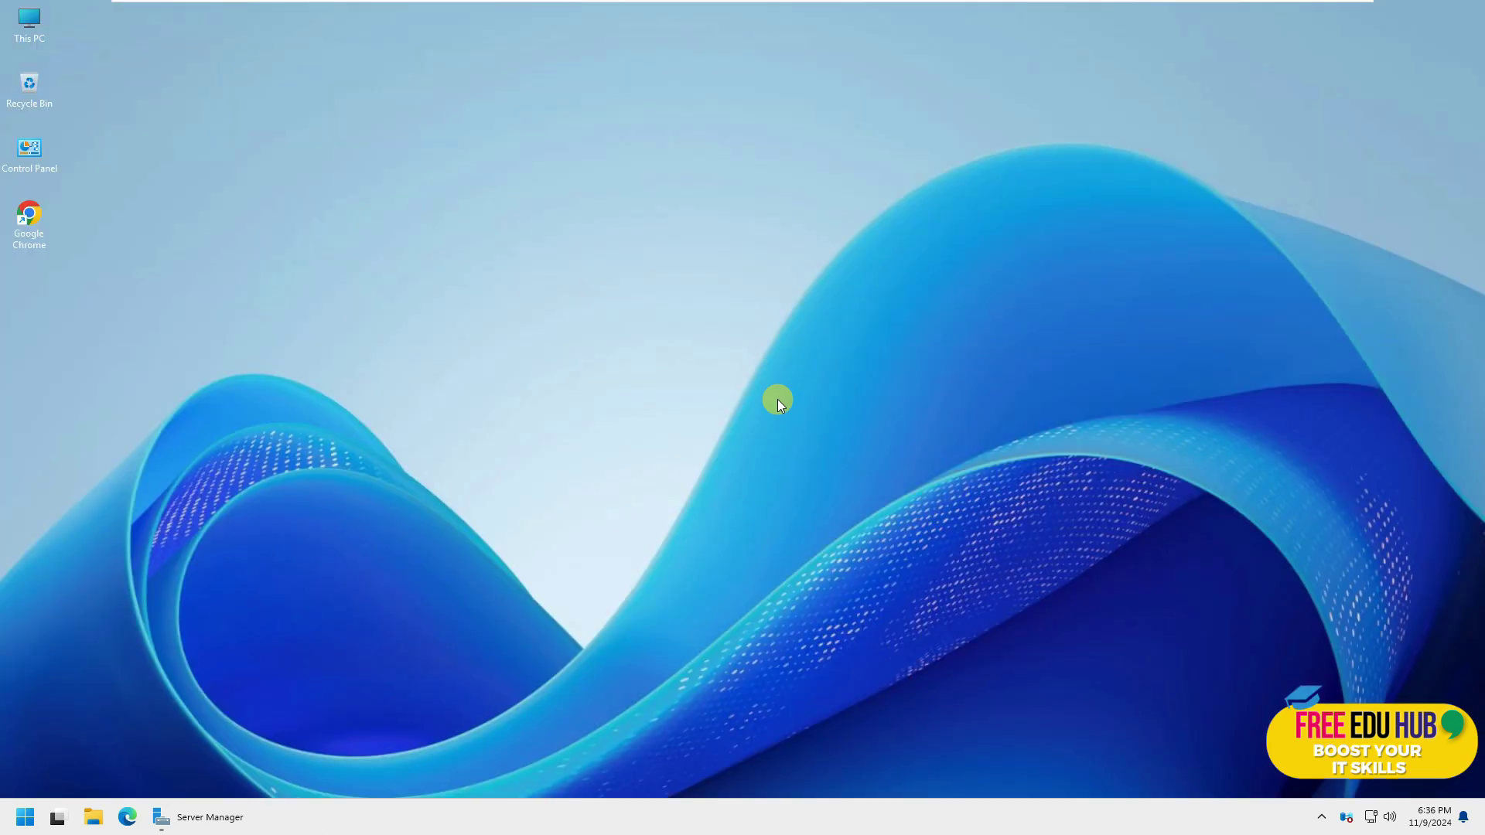
pyautogui.click(214, 821)
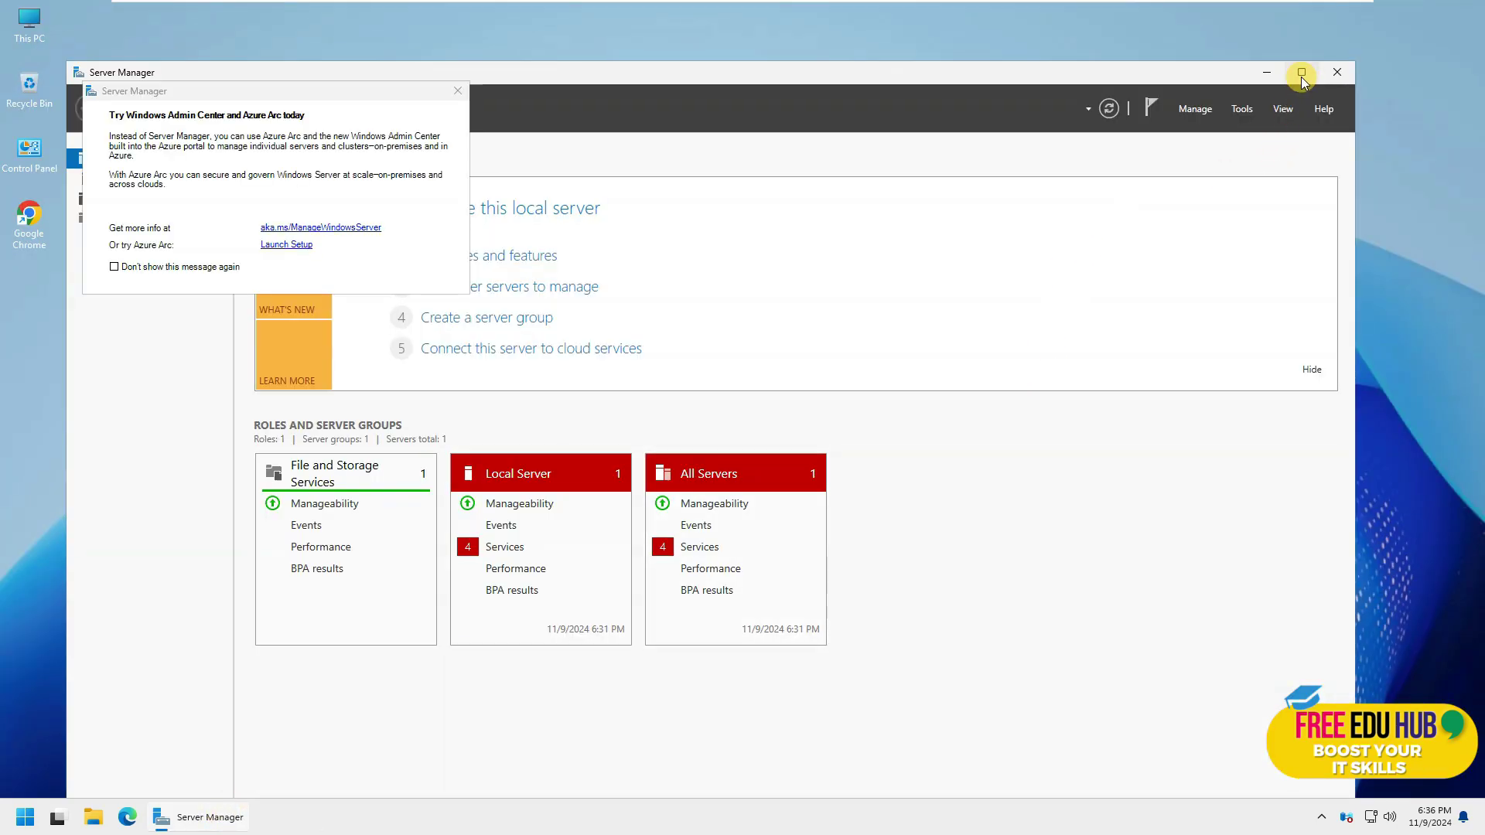
pyautogui.click(1302, 74)
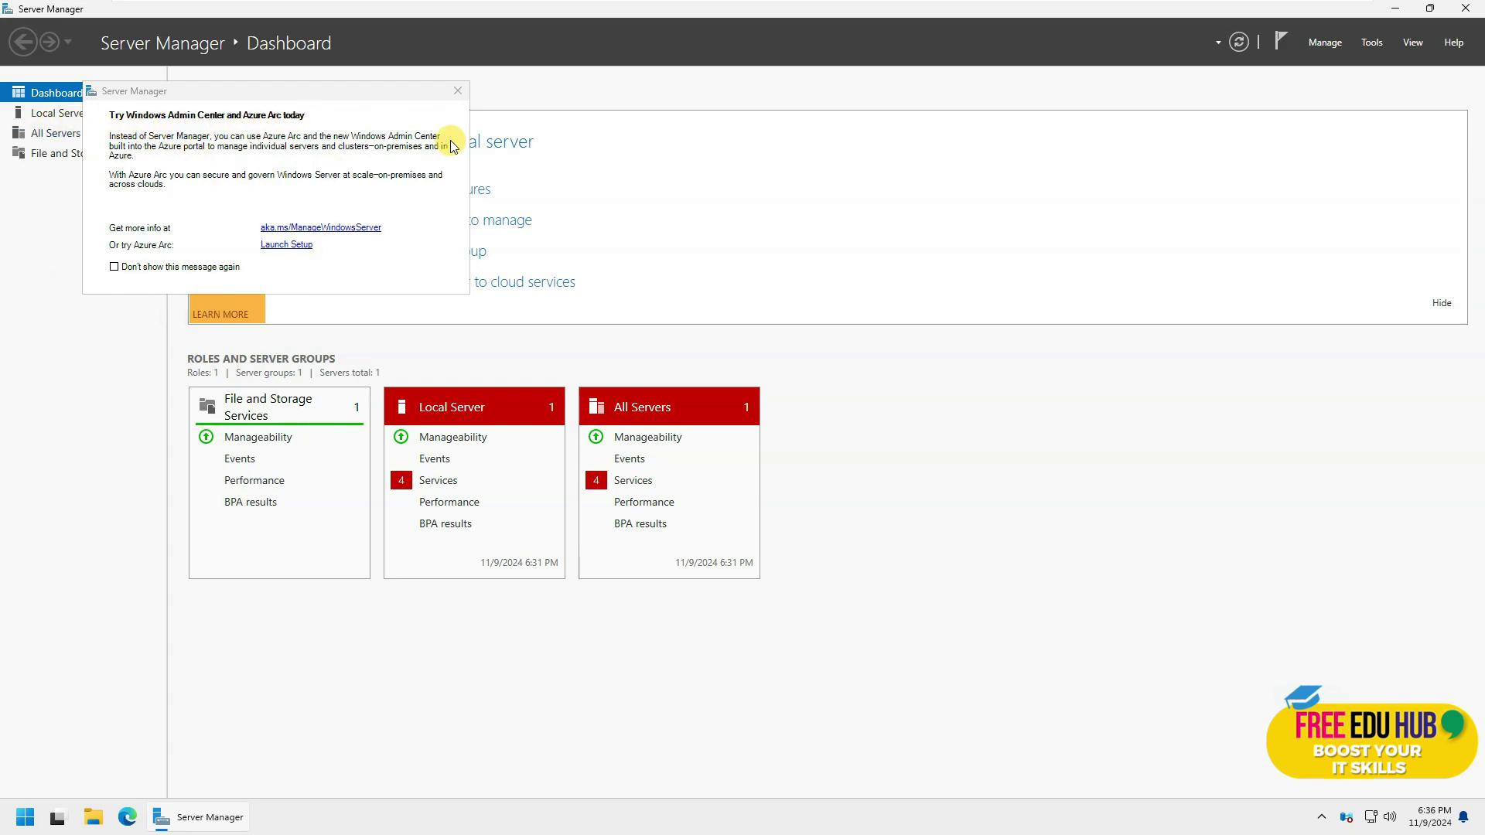
pyautogui.click(458, 90)
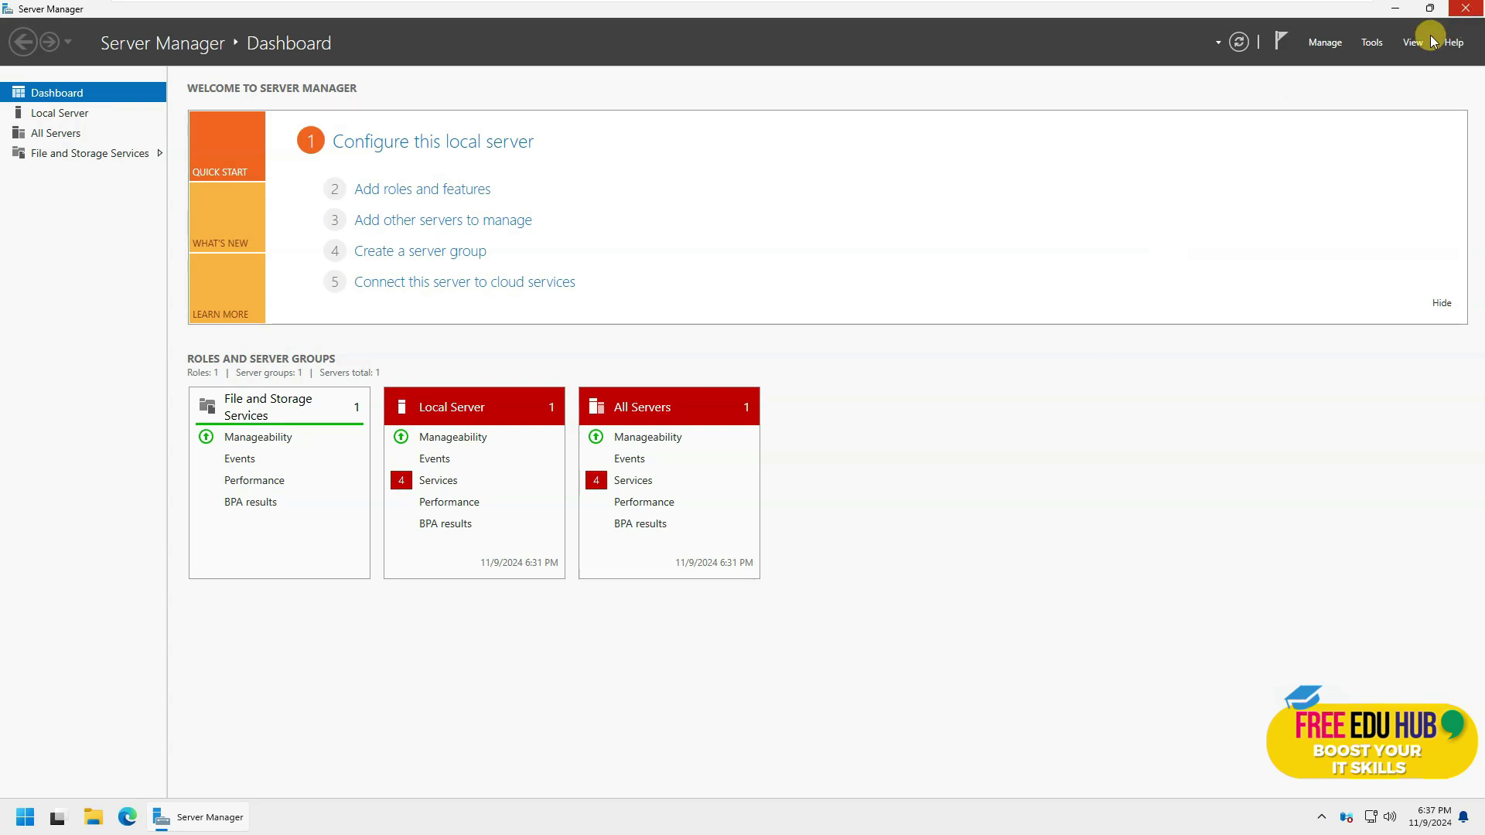
pyautogui.click(1321, 43)
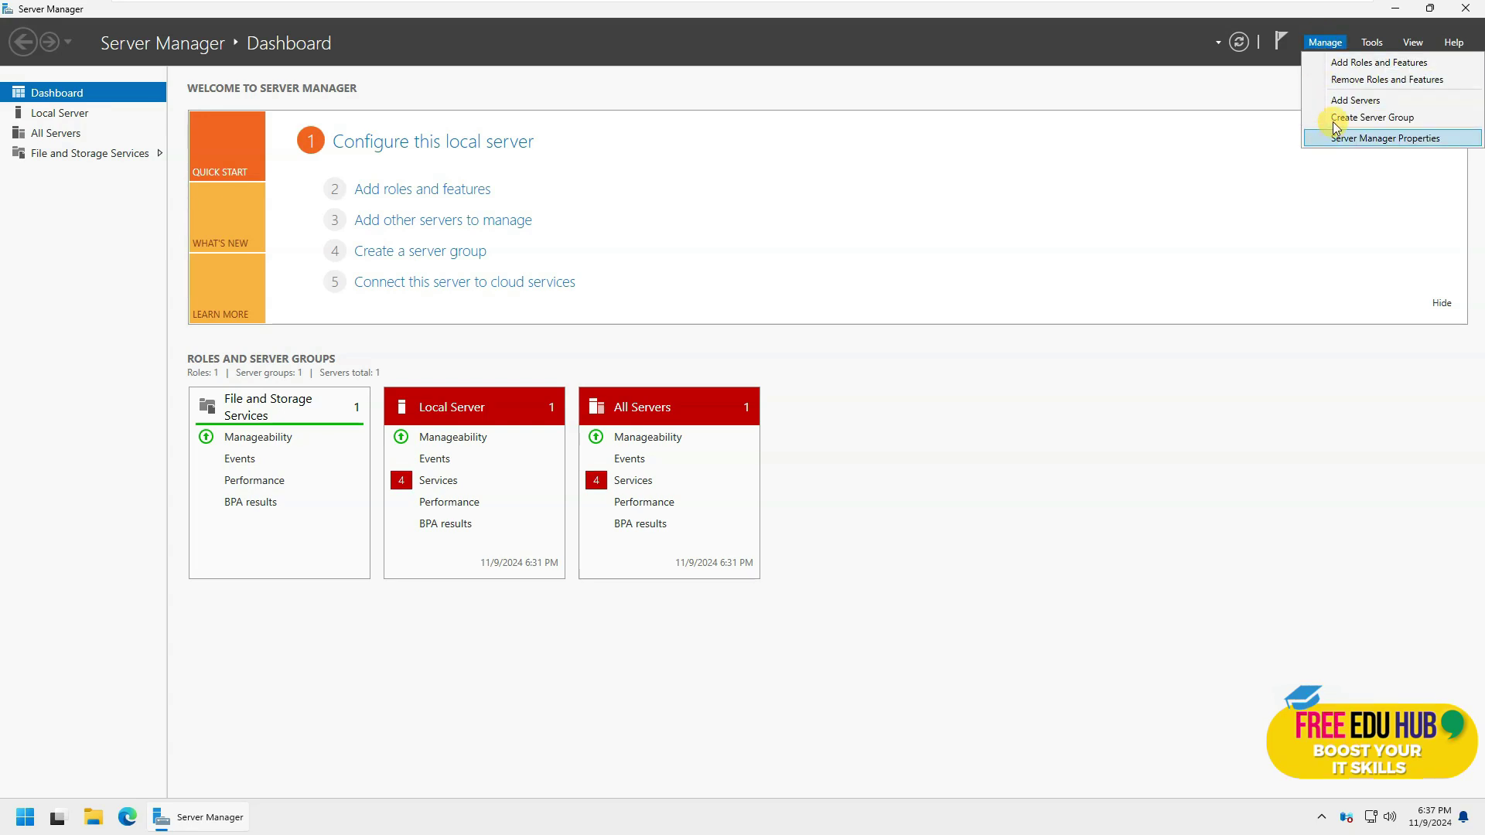
# Start the Add Roles and Features Wizard with role-based installation targeting SRV25.
pyautogui.click(1348, 59)
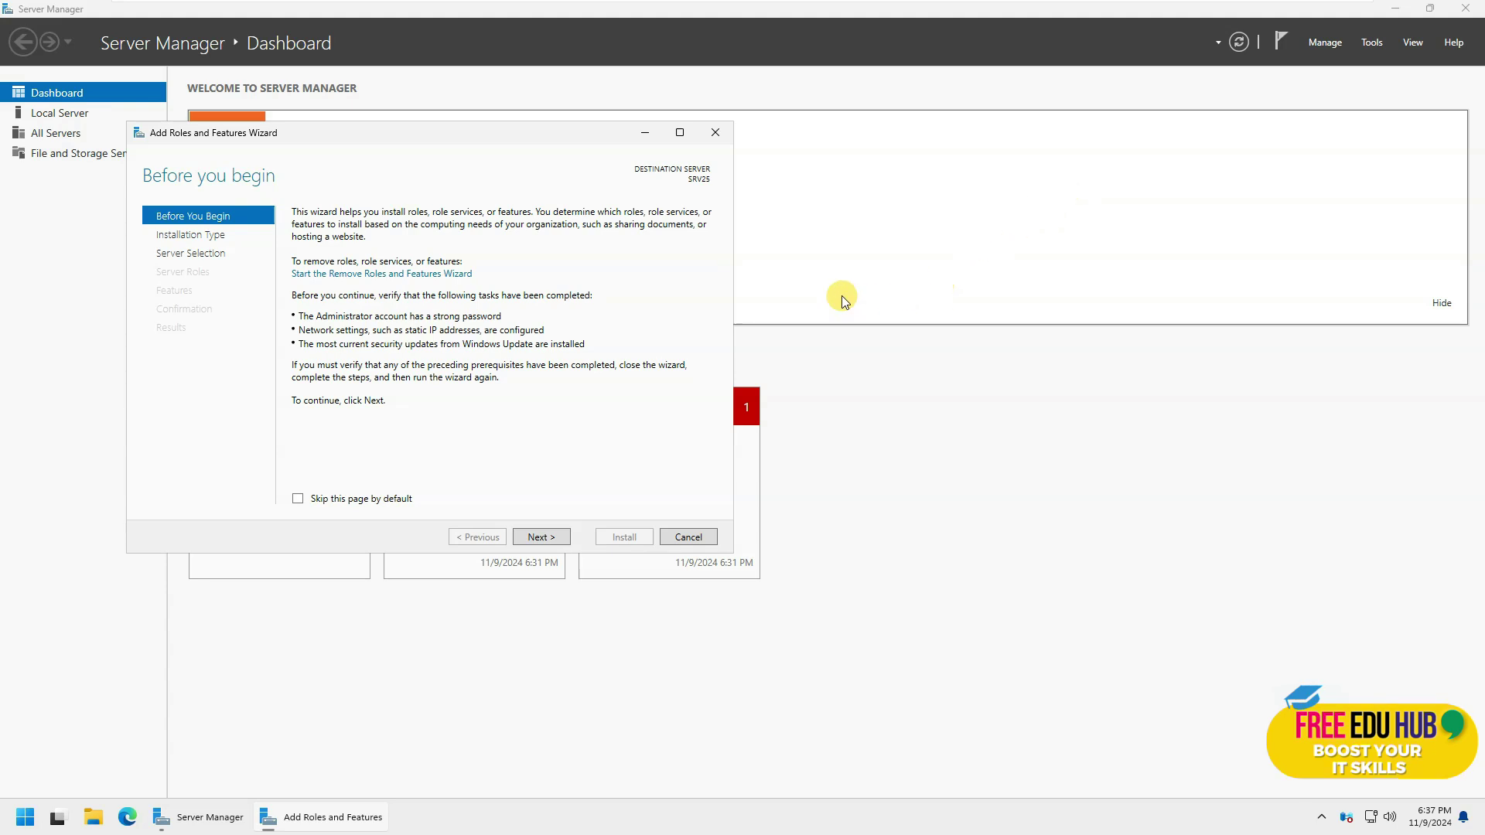
pyautogui.click(543, 536)
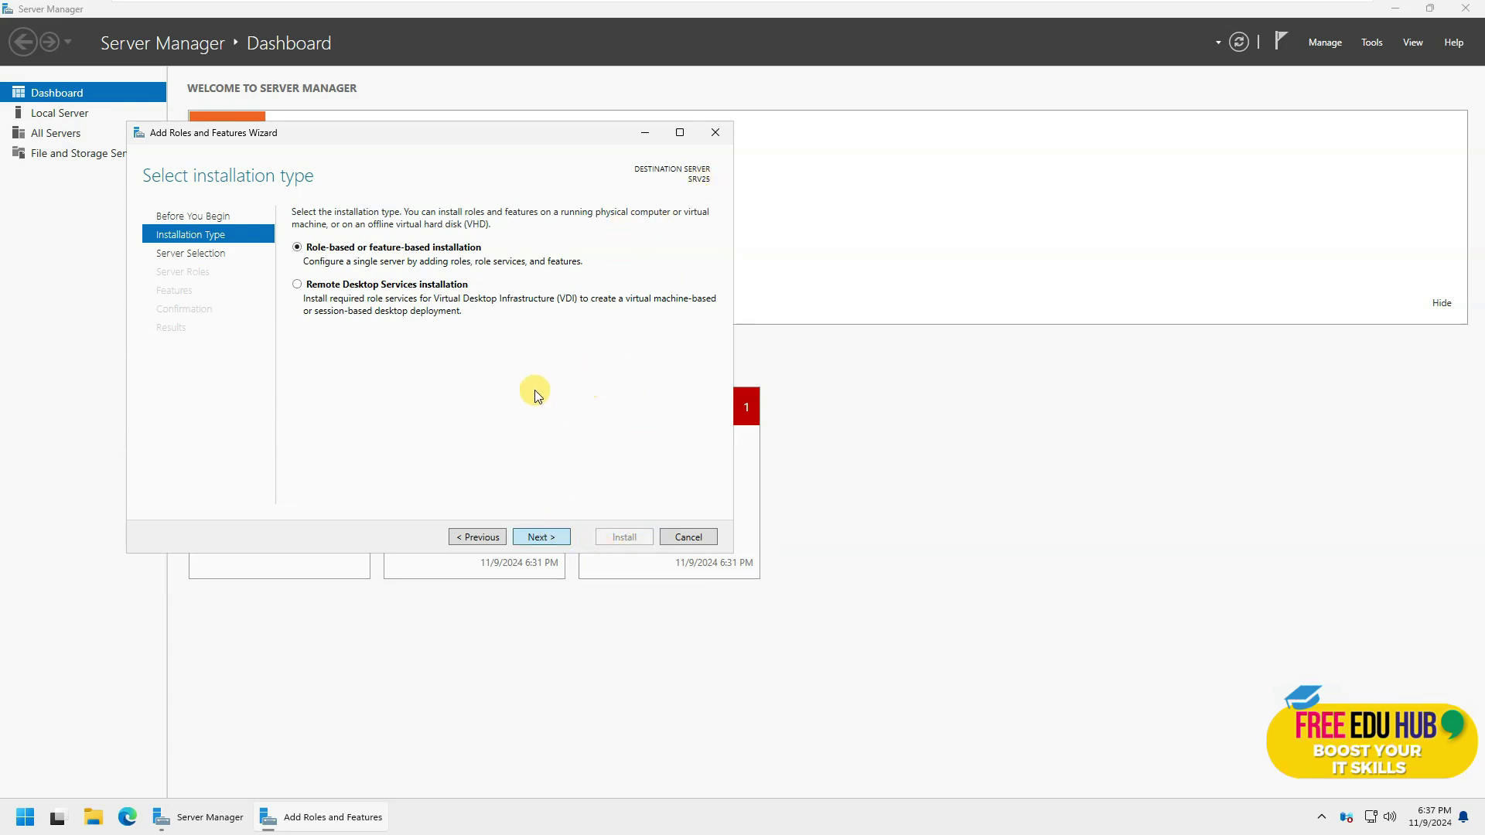
pyautogui.click(540, 535)
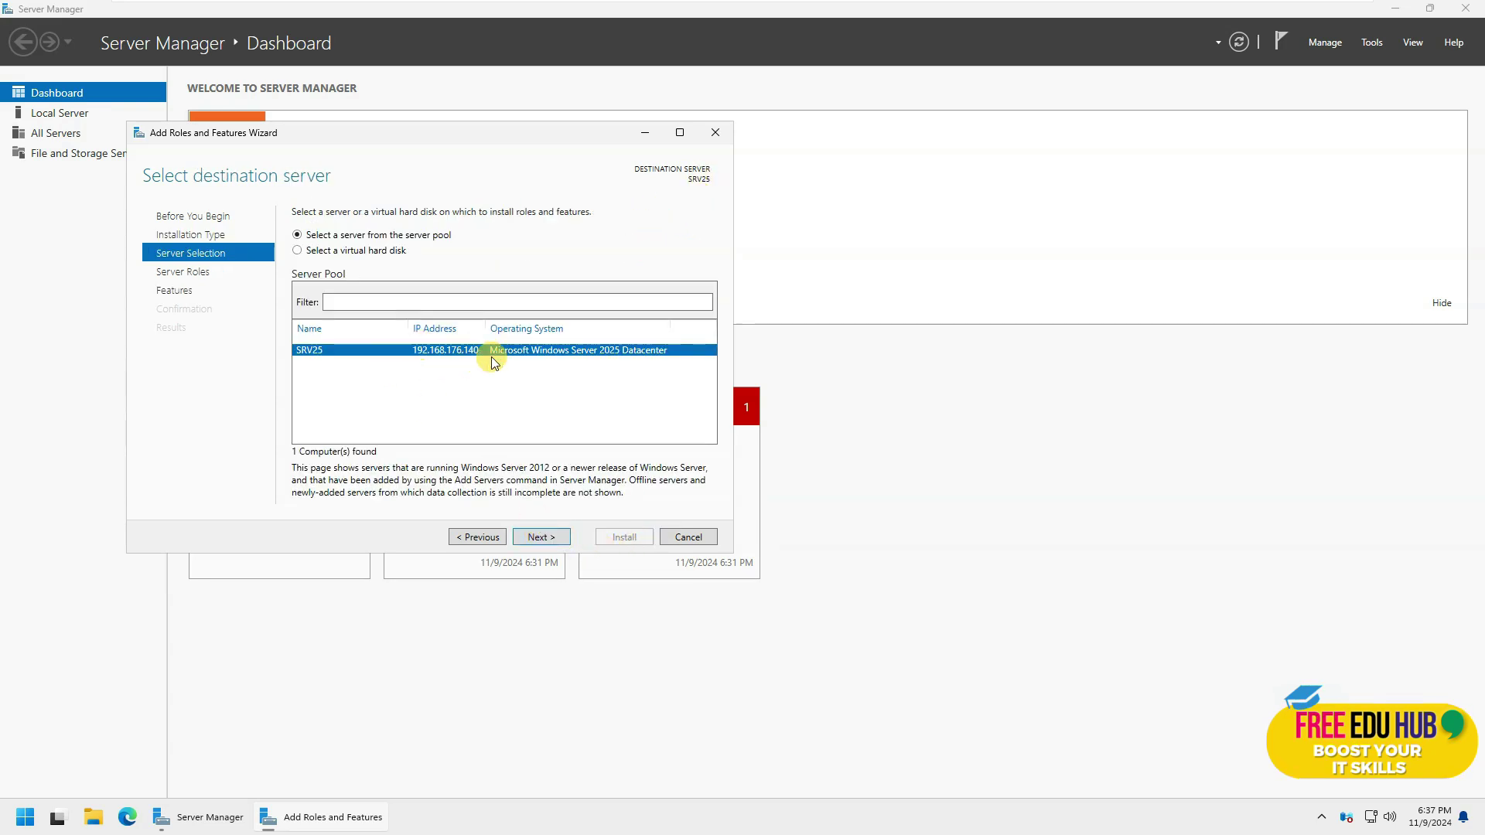
pyautogui.click(550, 540)
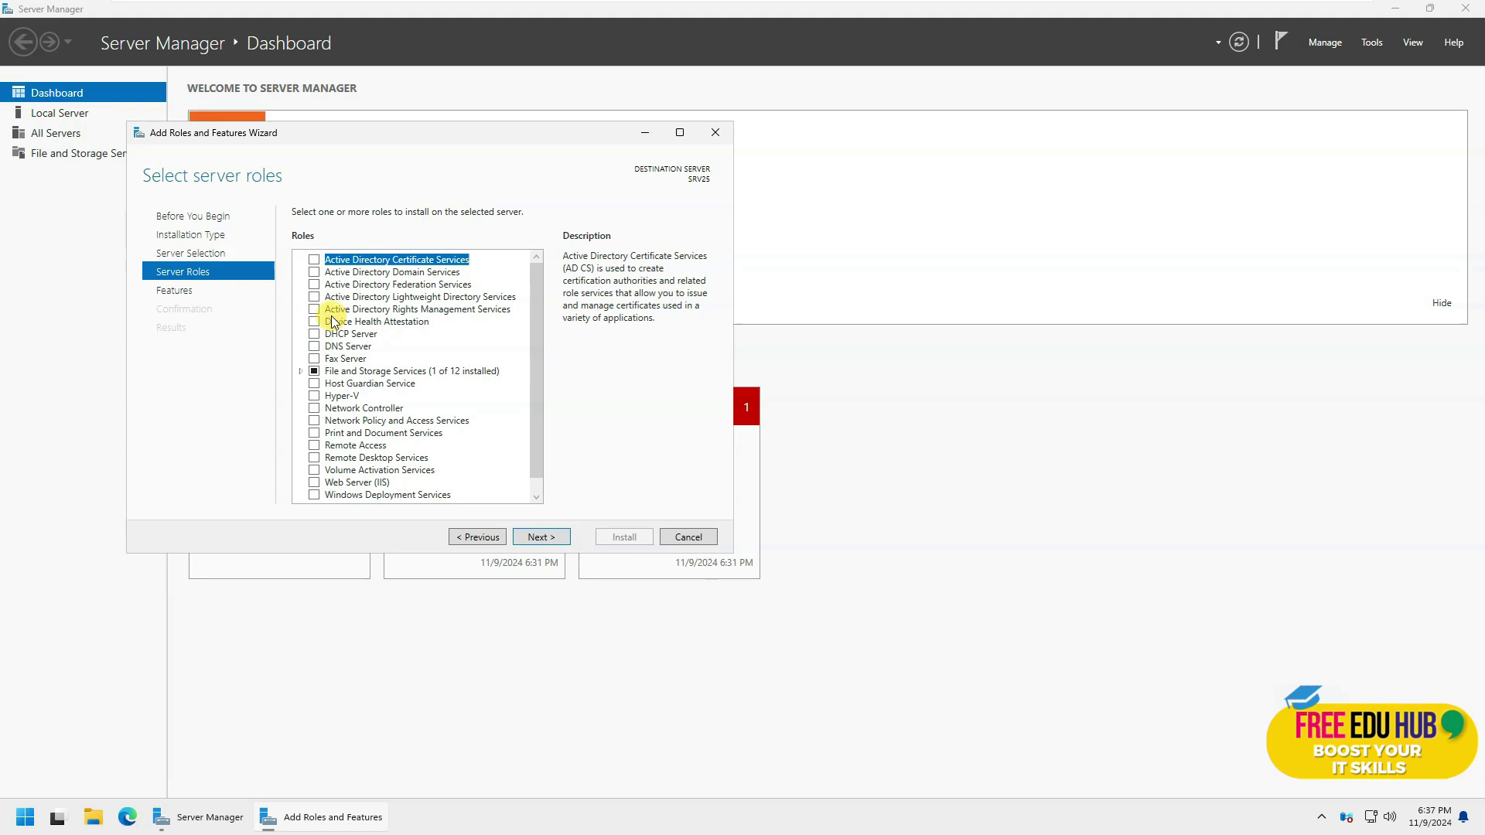
# Select the AD DS, DHCP Server and Web Server (IIS) roles with their required management tools.
pyautogui.click(314, 272)
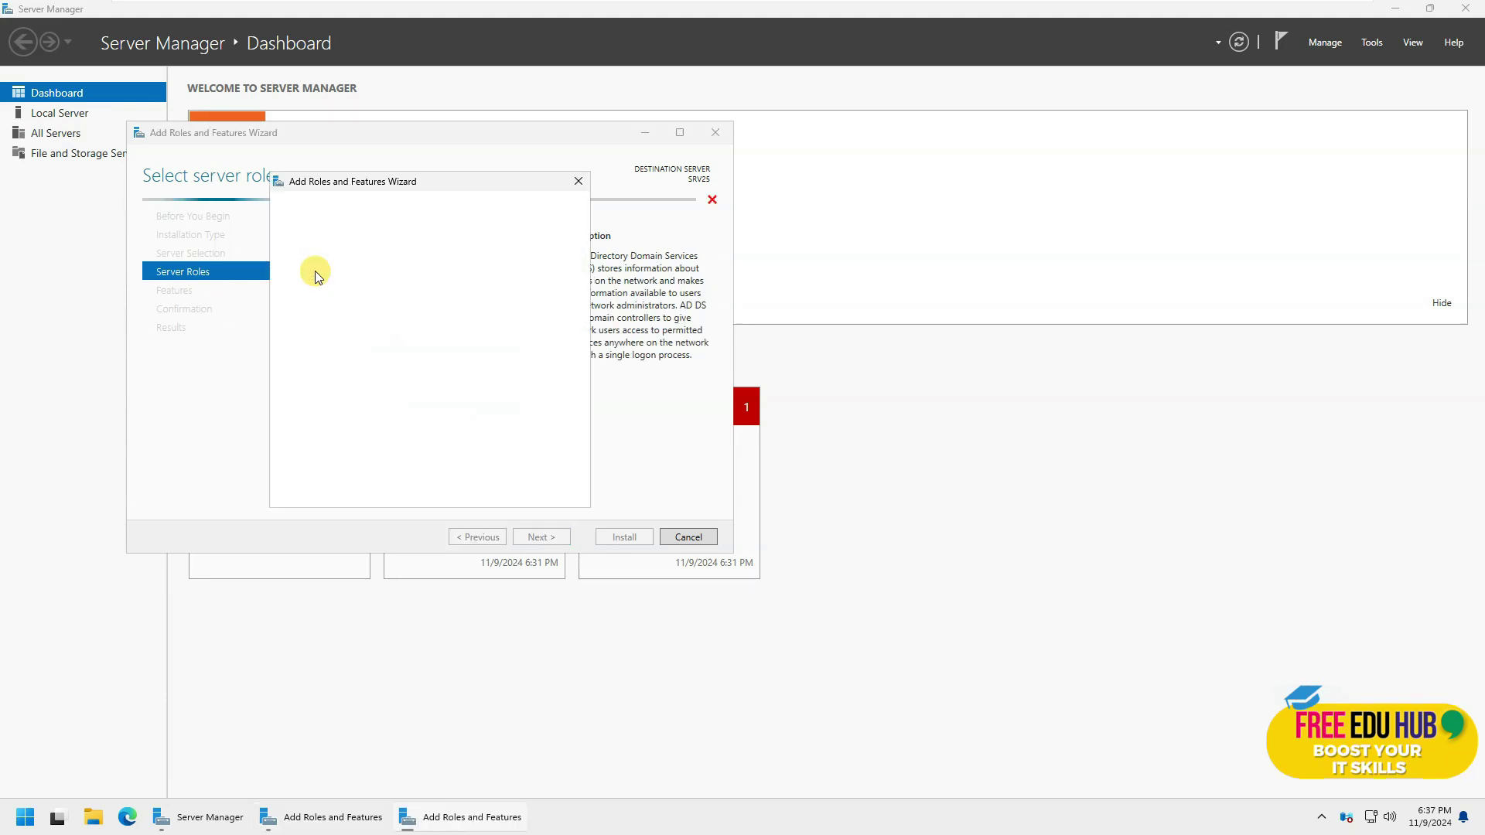
pyautogui.click(466, 476)
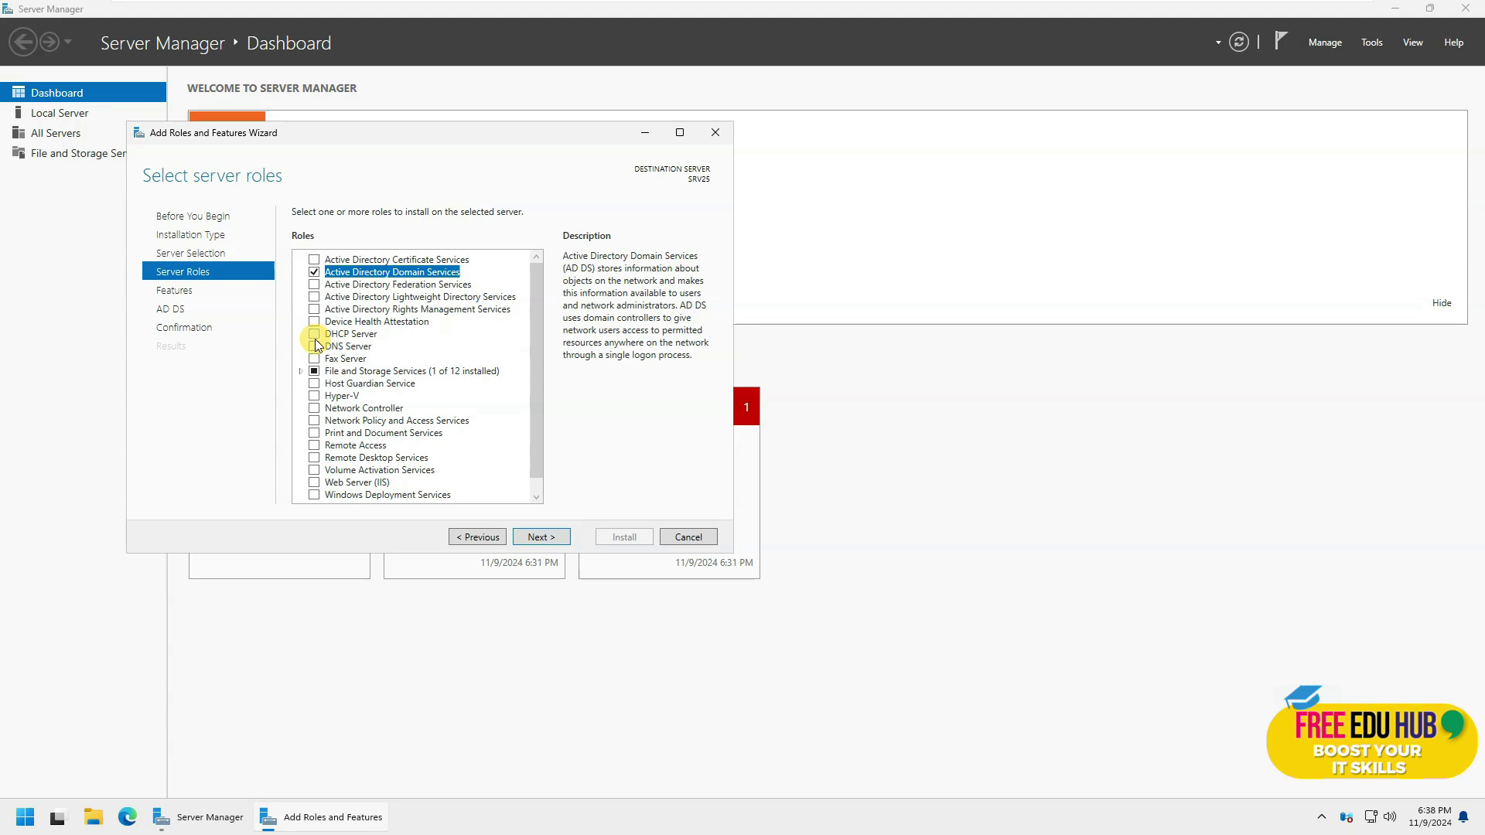
pyautogui.click(314, 334)
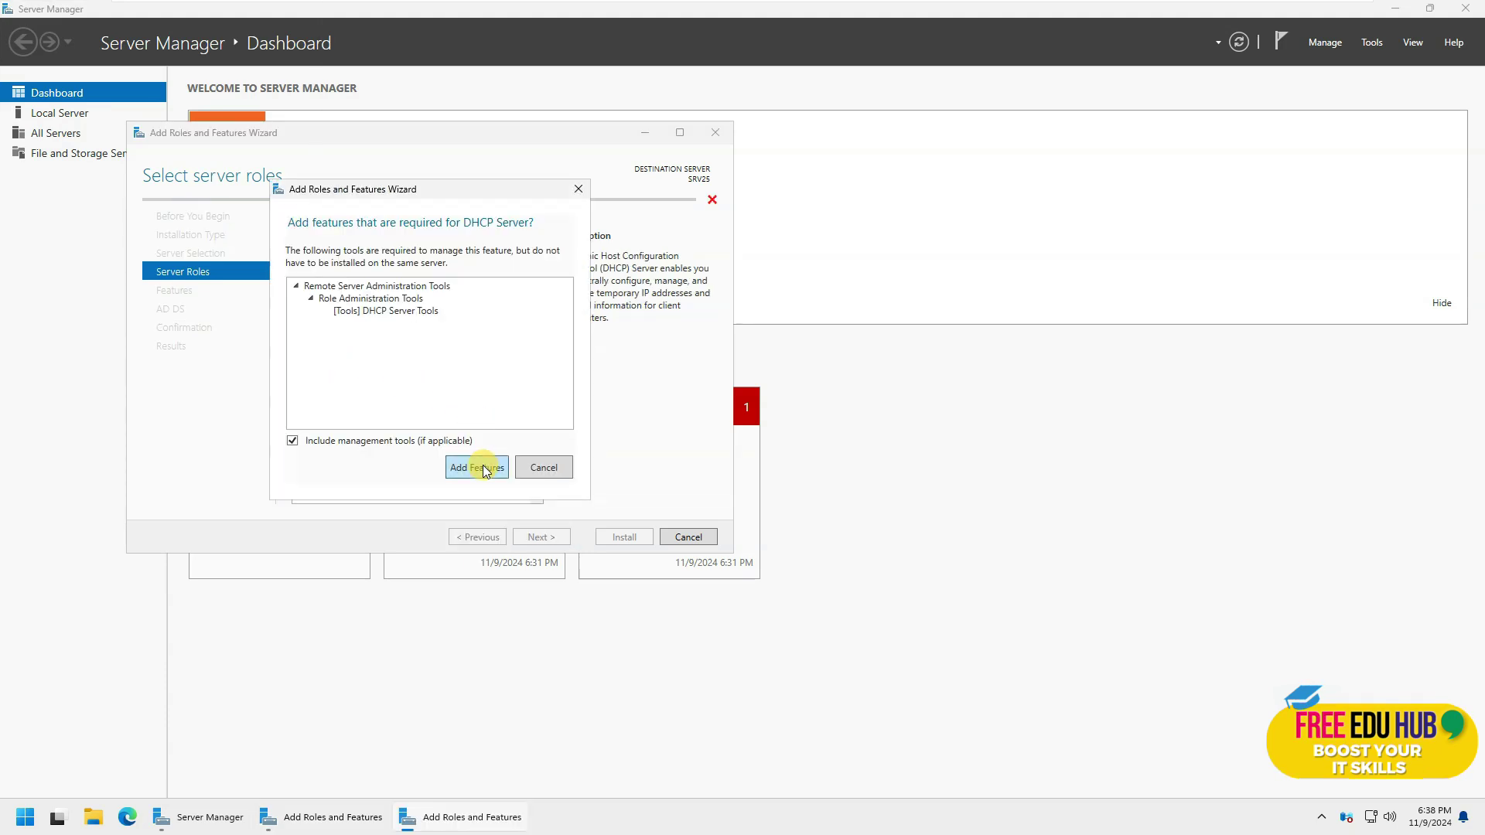
pyautogui.click(477, 467)
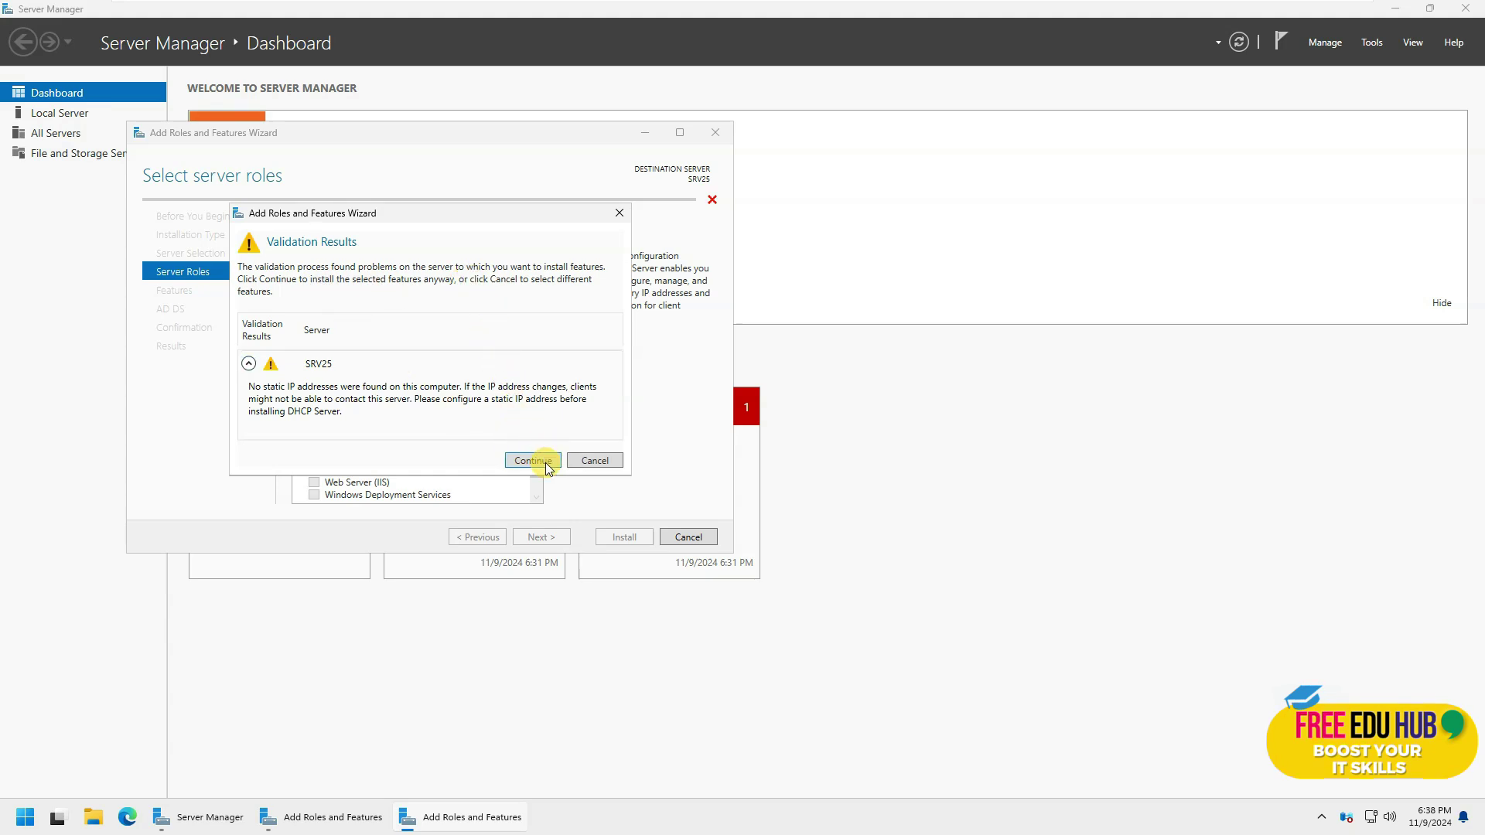
pyautogui.click(546, 461)
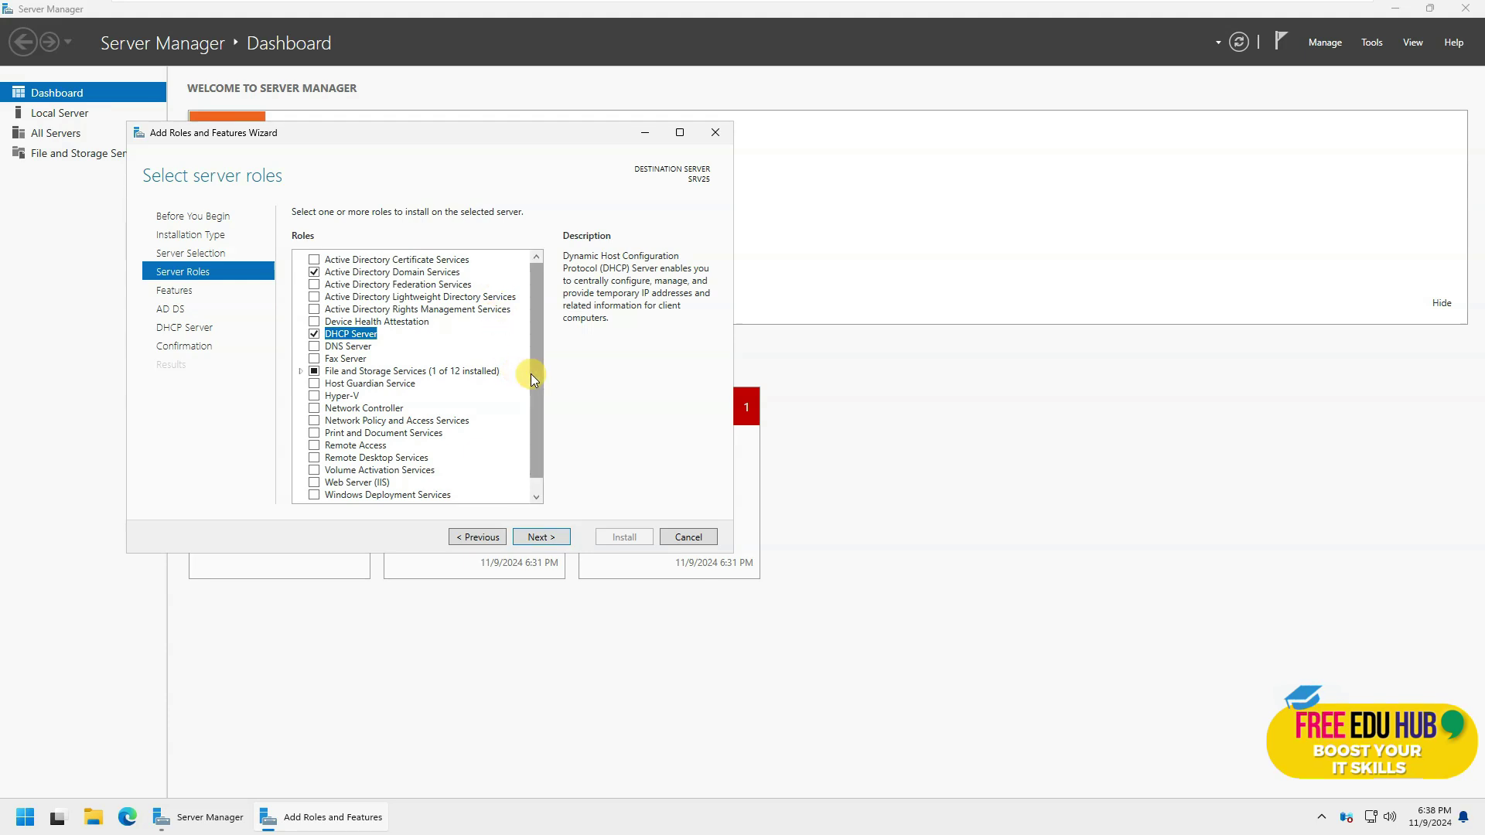
pyautogui.scroll(-1, 538, 373)
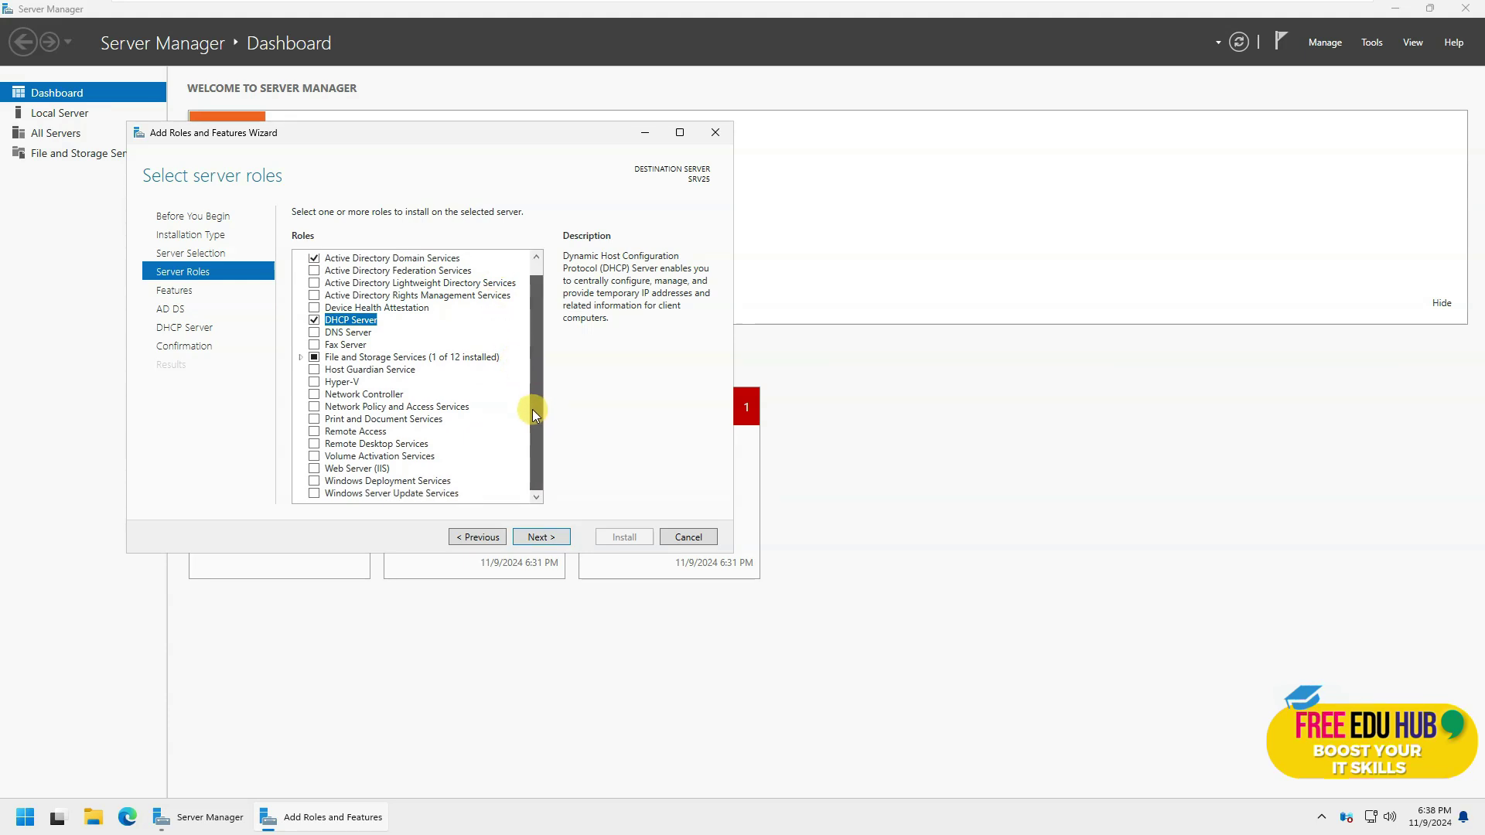
pyautogui.click(314, 469)
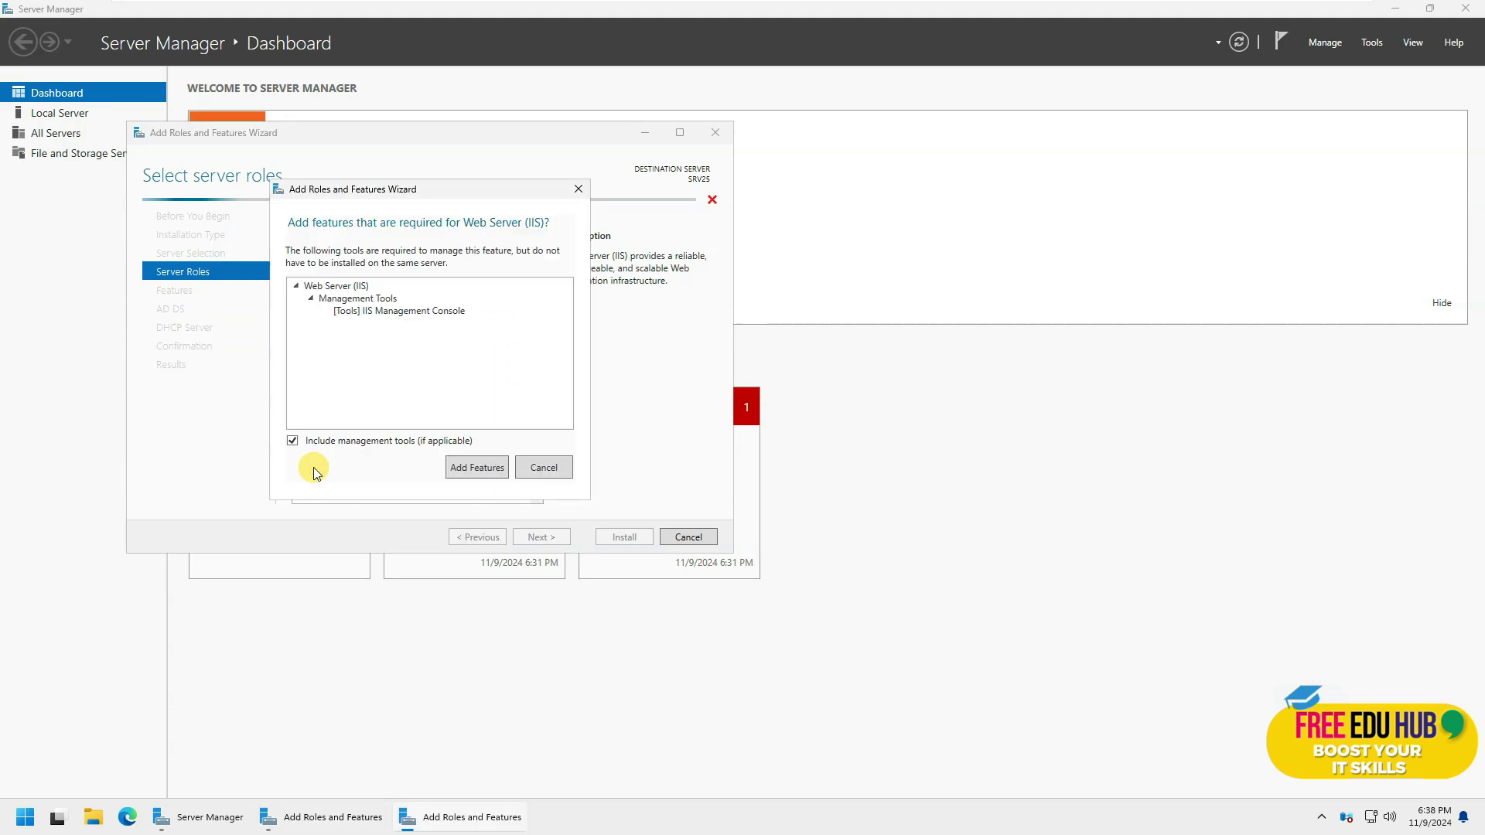
pyautogui.click(478, 467)
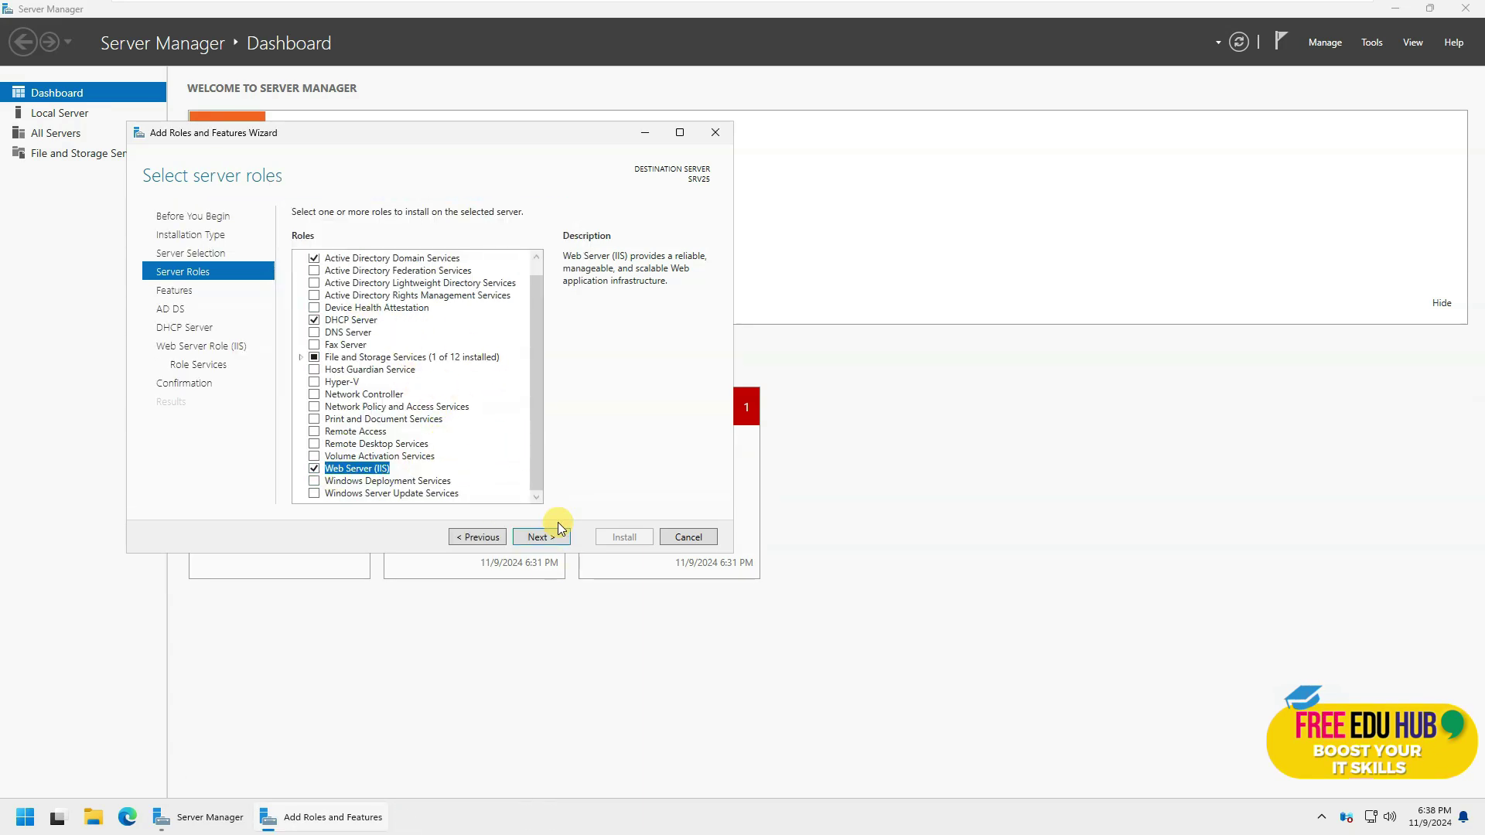
pyautogui.click(544, 536)
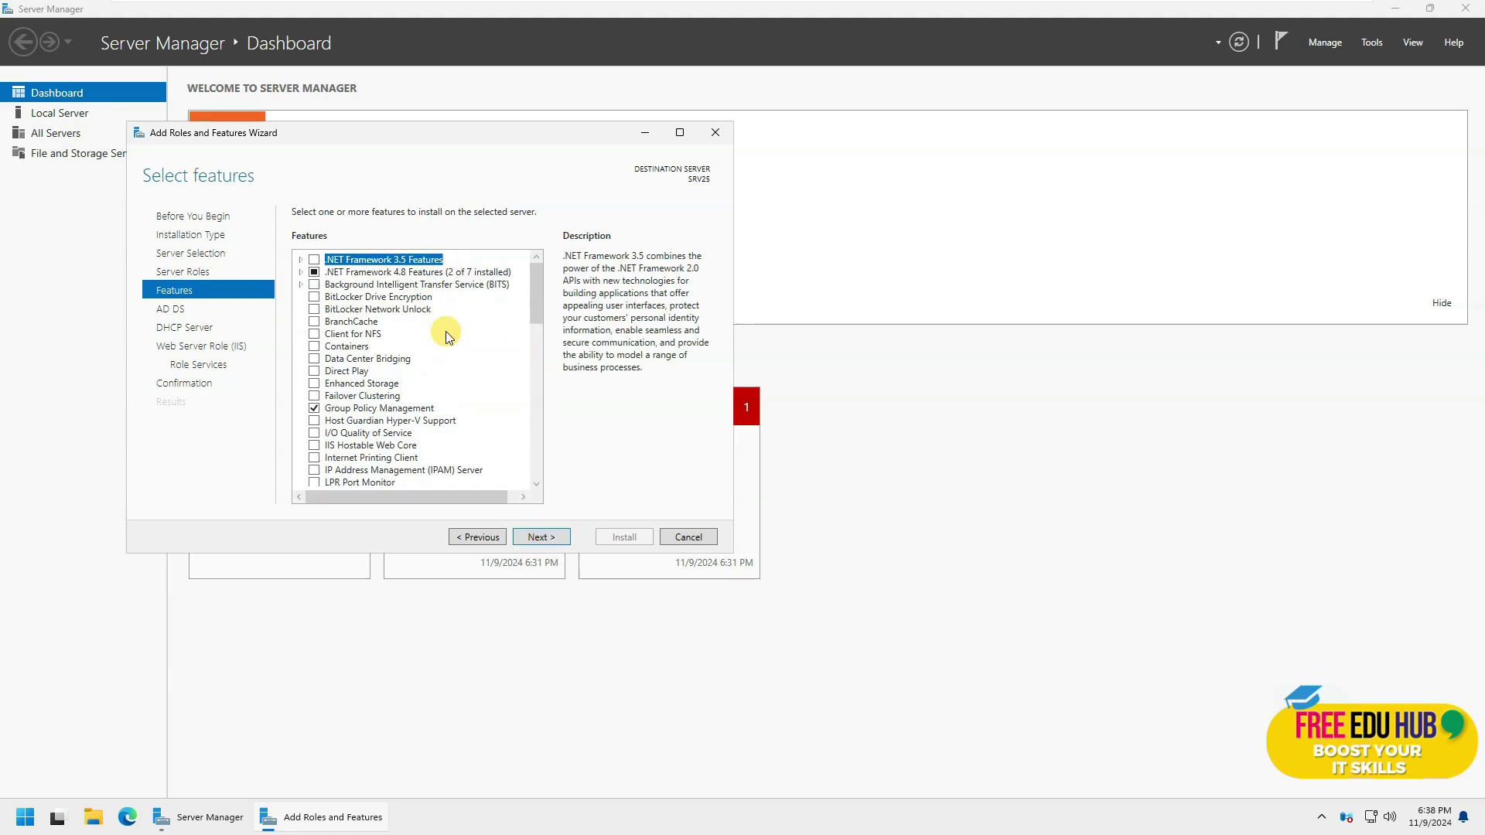
# Add no extra features and move past the AD DS and DHCP Server information pages.
pyautogui.scroll(-8, 447, 332)
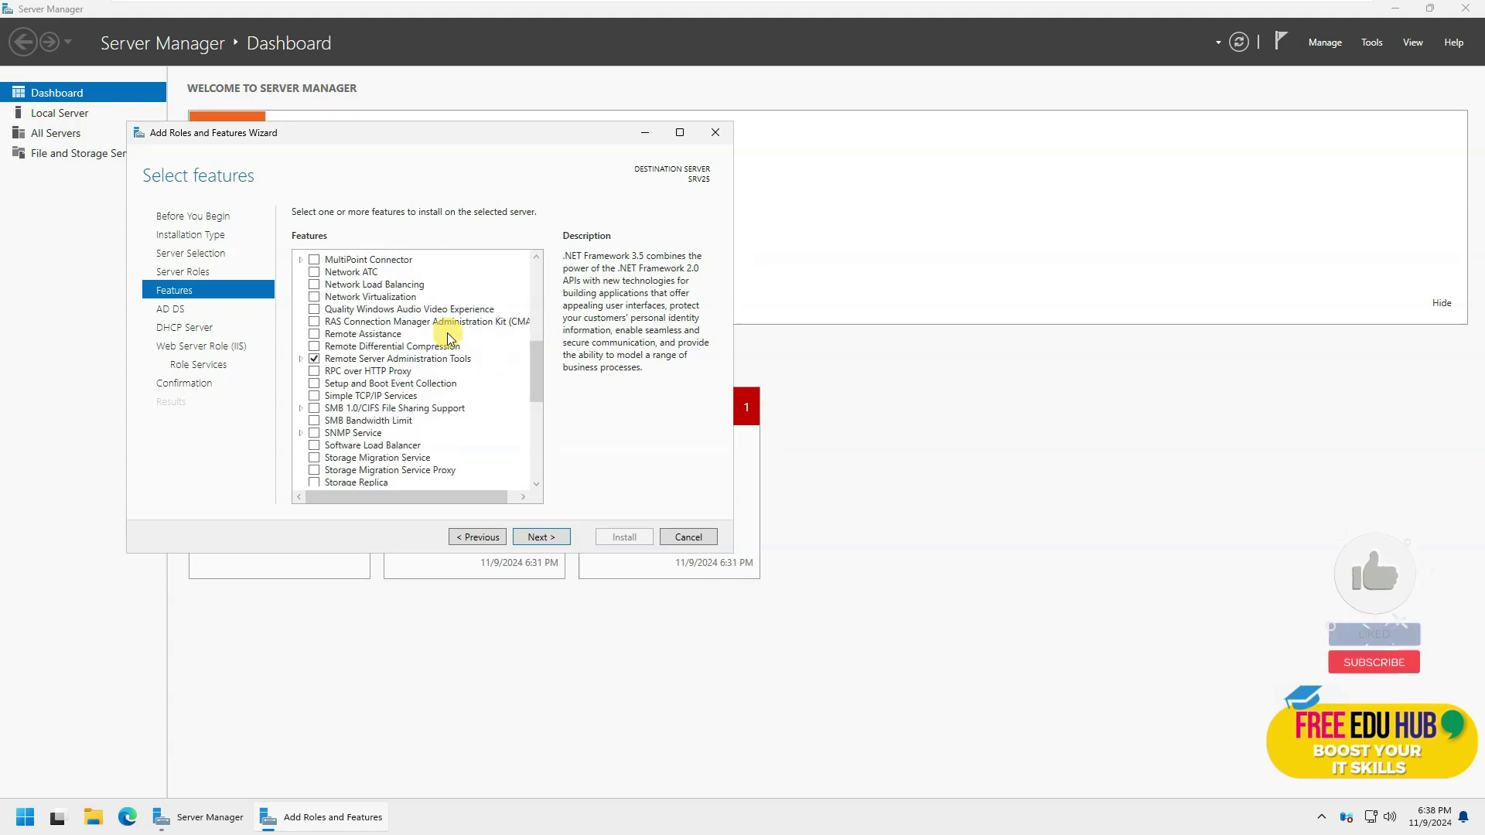
pyautogui.scroll(-4, 447, 333)
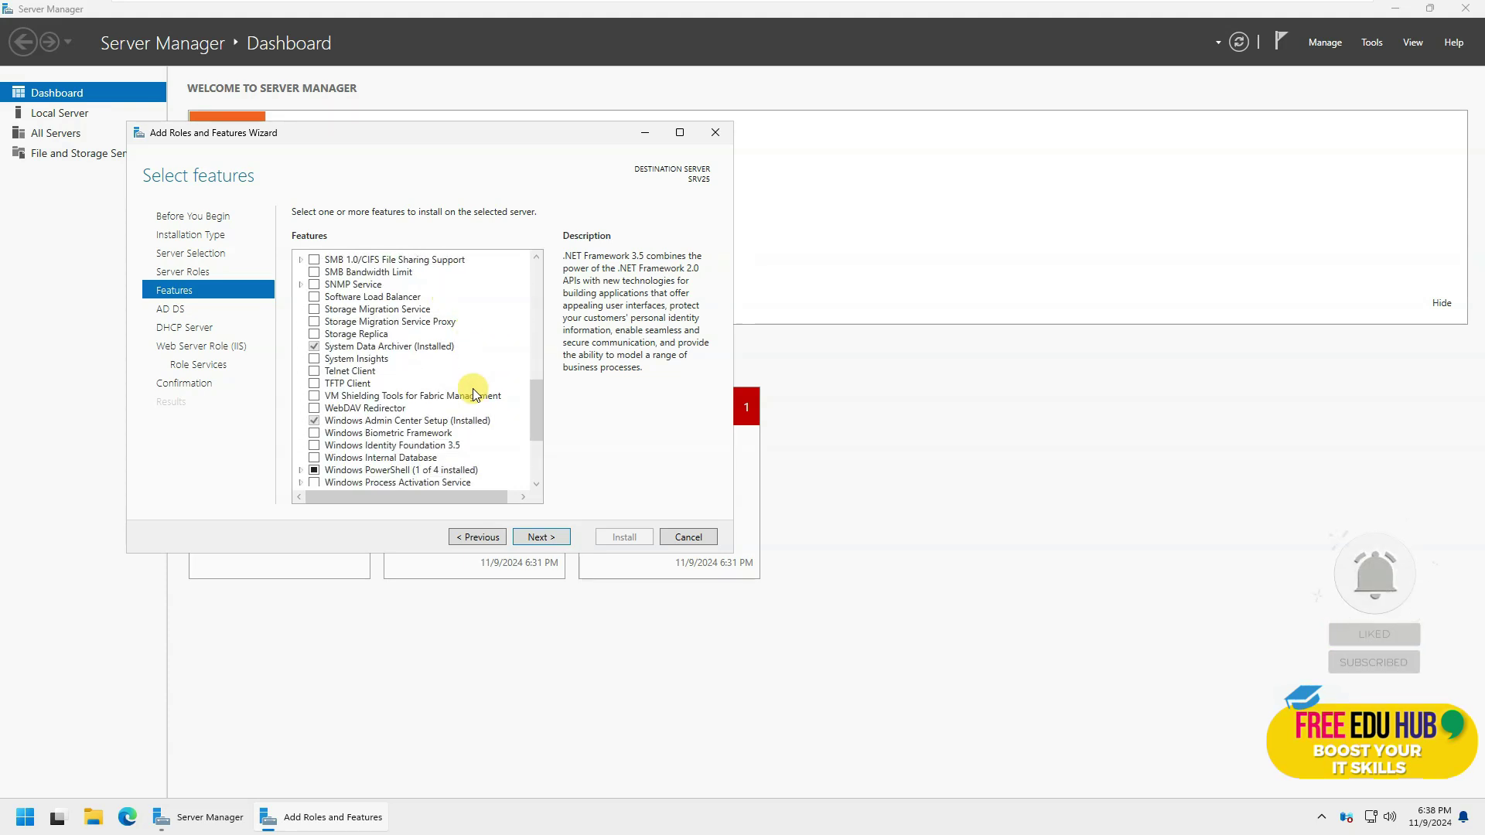
pyautogui.scroll(-4, 474, 391)
pyautogui.scroll(4, 474, 393)
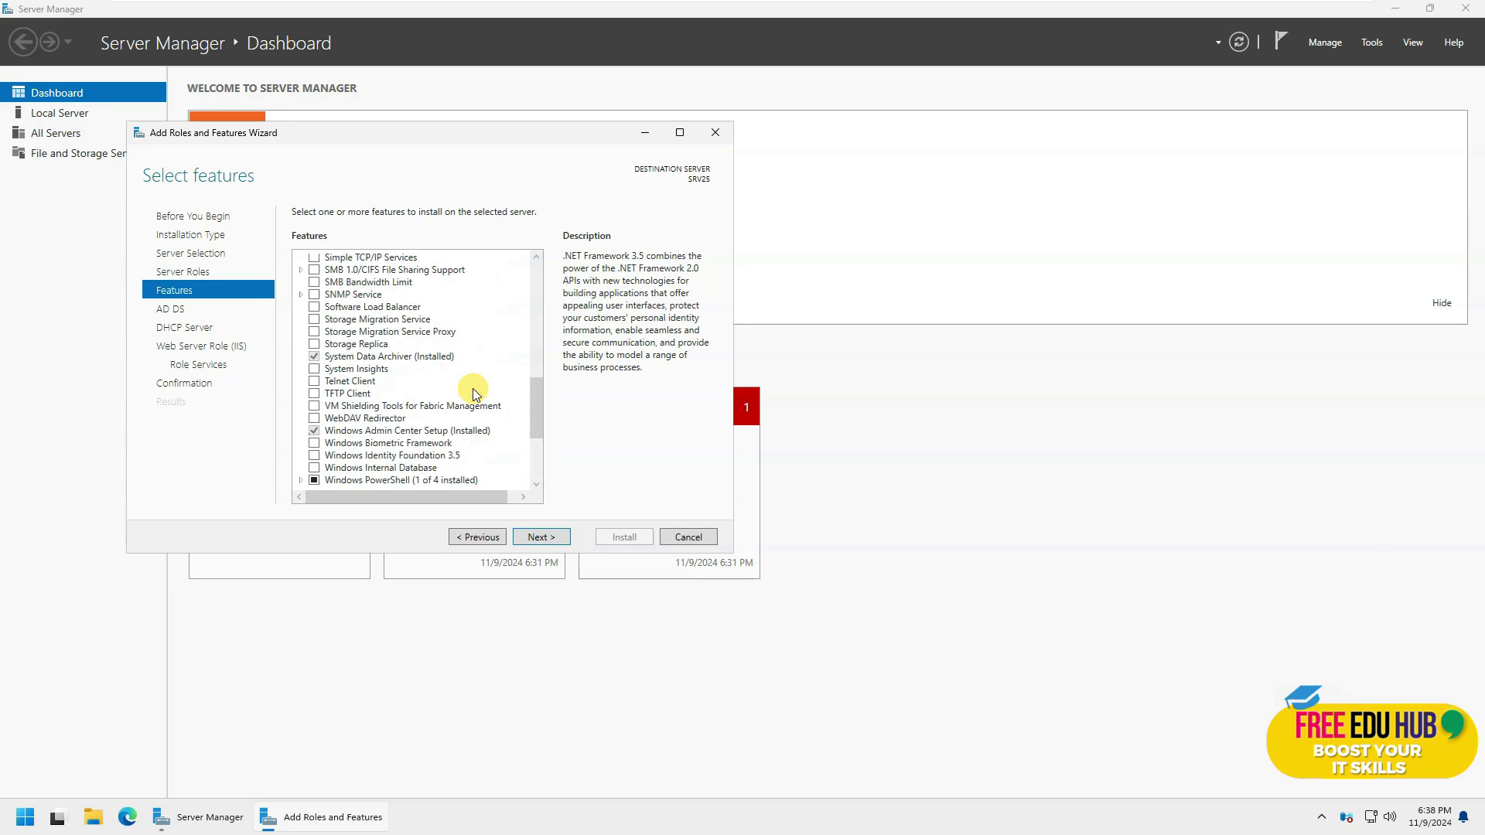
pyautogui.scroll(12, 474, 393)
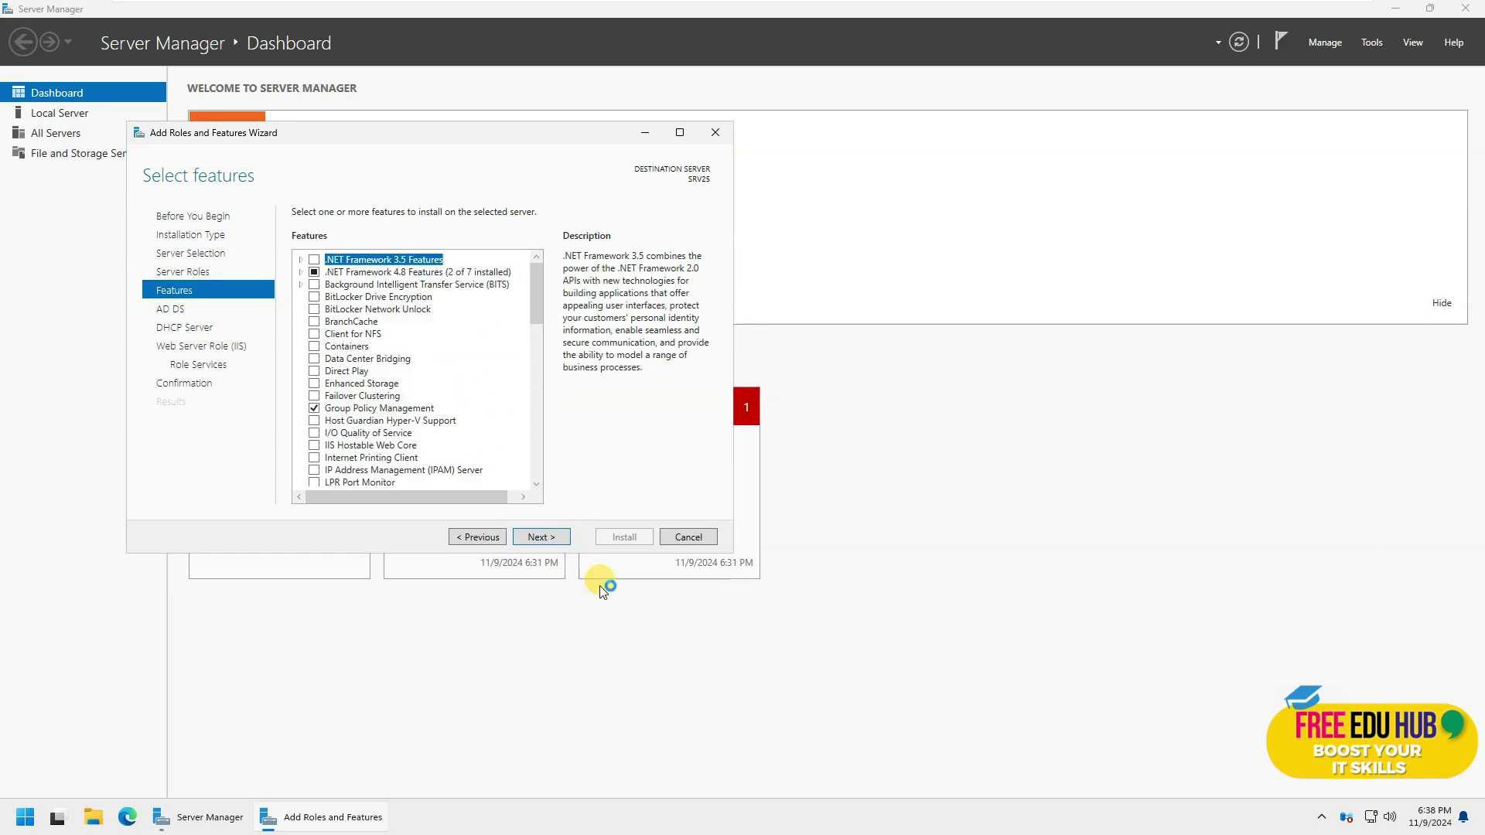
pyautogui.click(536, 539)
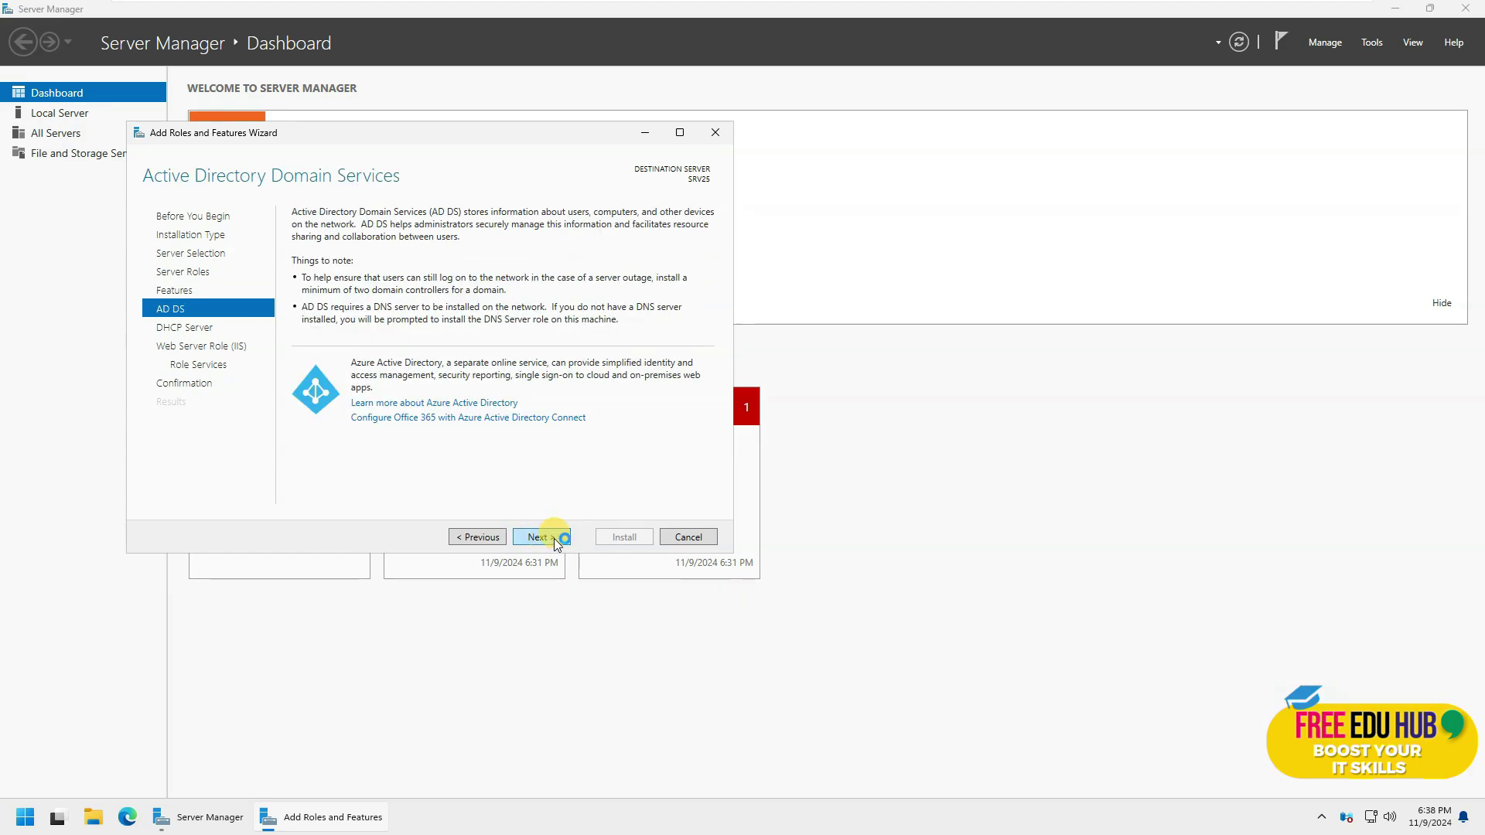
pyautogui.click(561, 538)
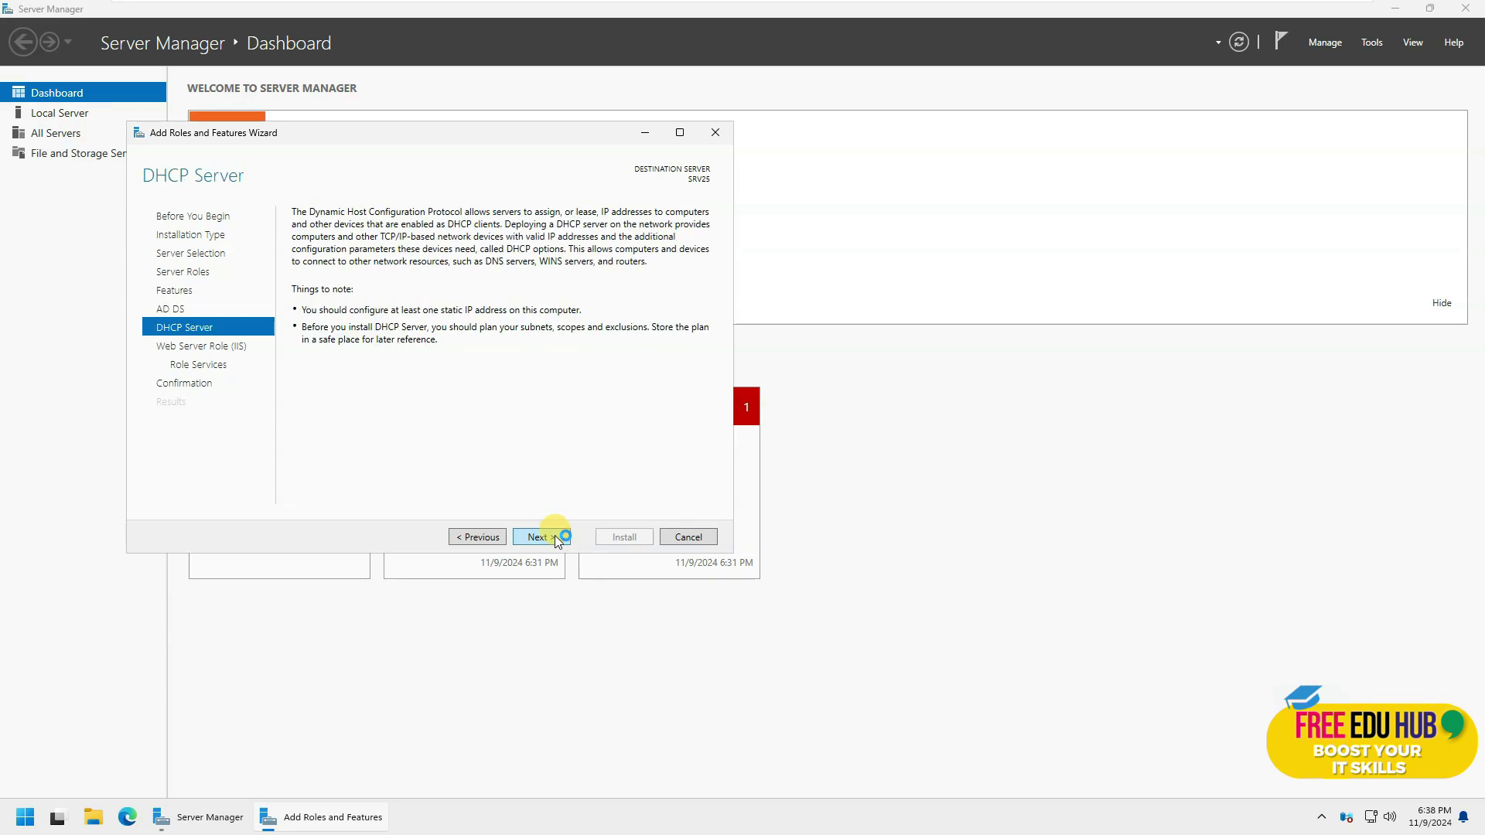
pyautogui.click(555, 535)
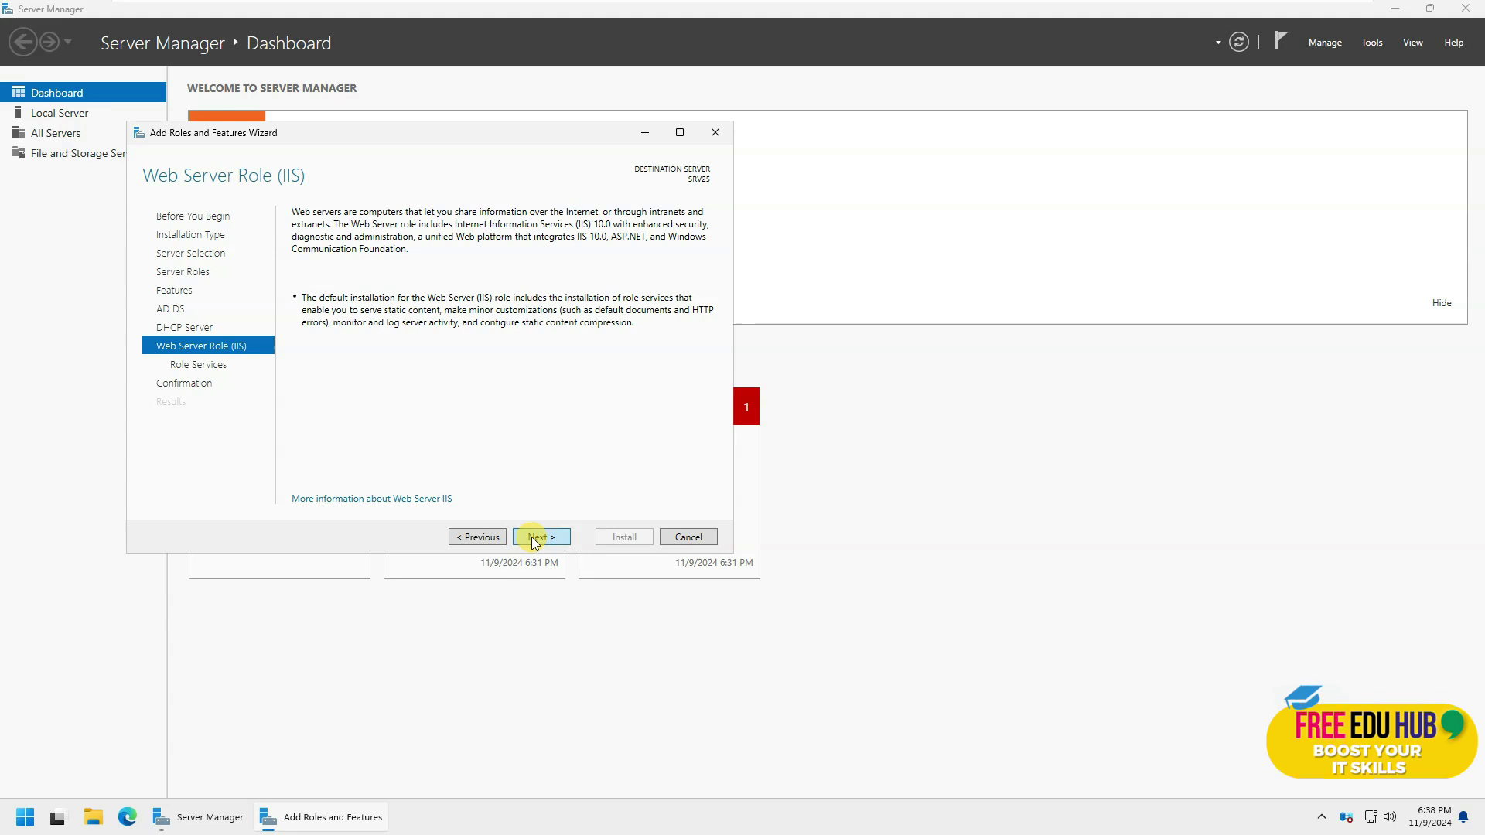
# Tick IIS 6 Management Compatibility among the Web Server (IIS) role services.
pyautogui.click(531, 537)
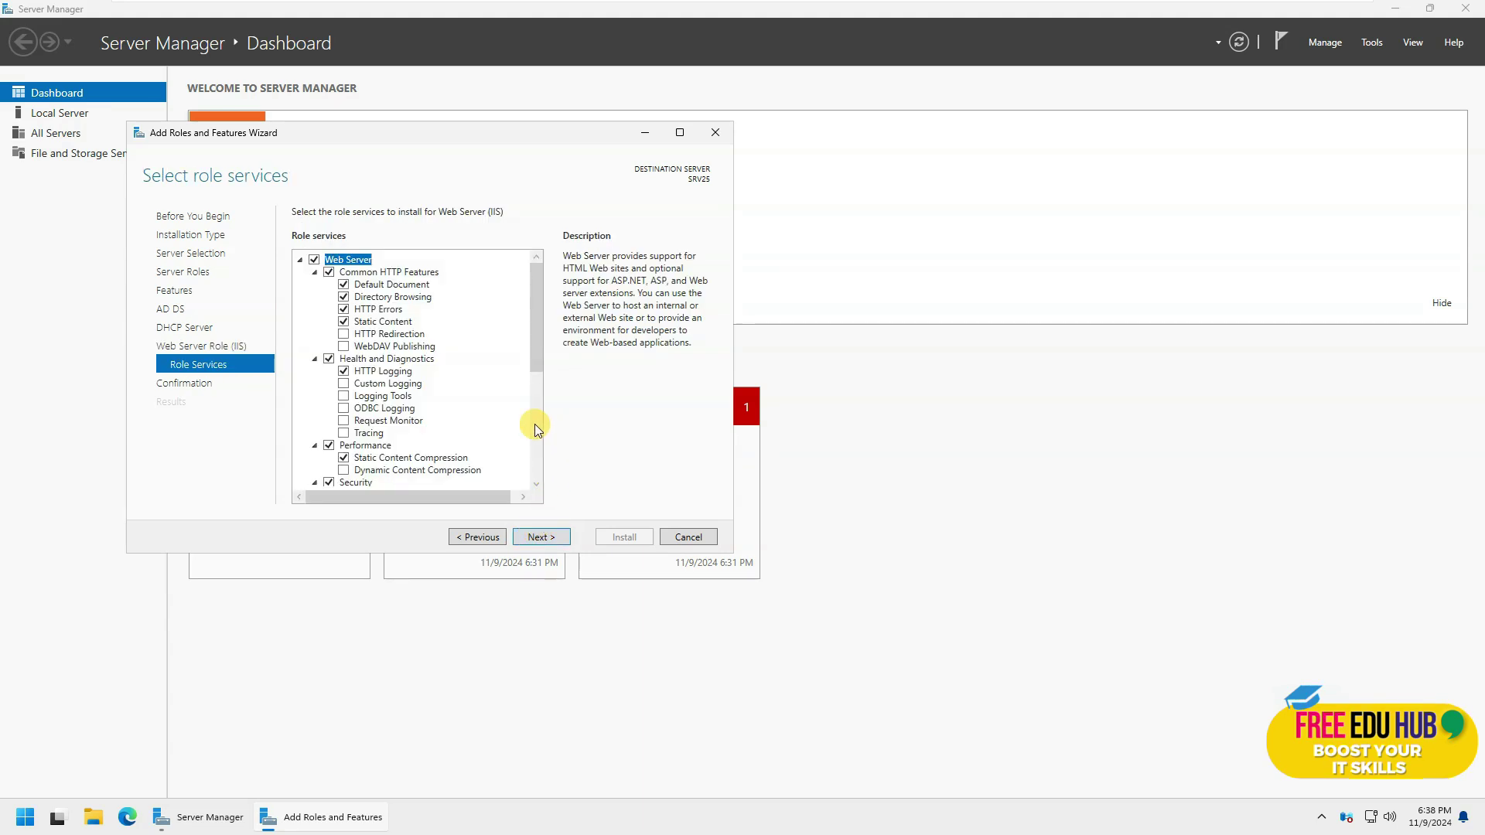
pyautogui.scroll(-6, 536, 424)
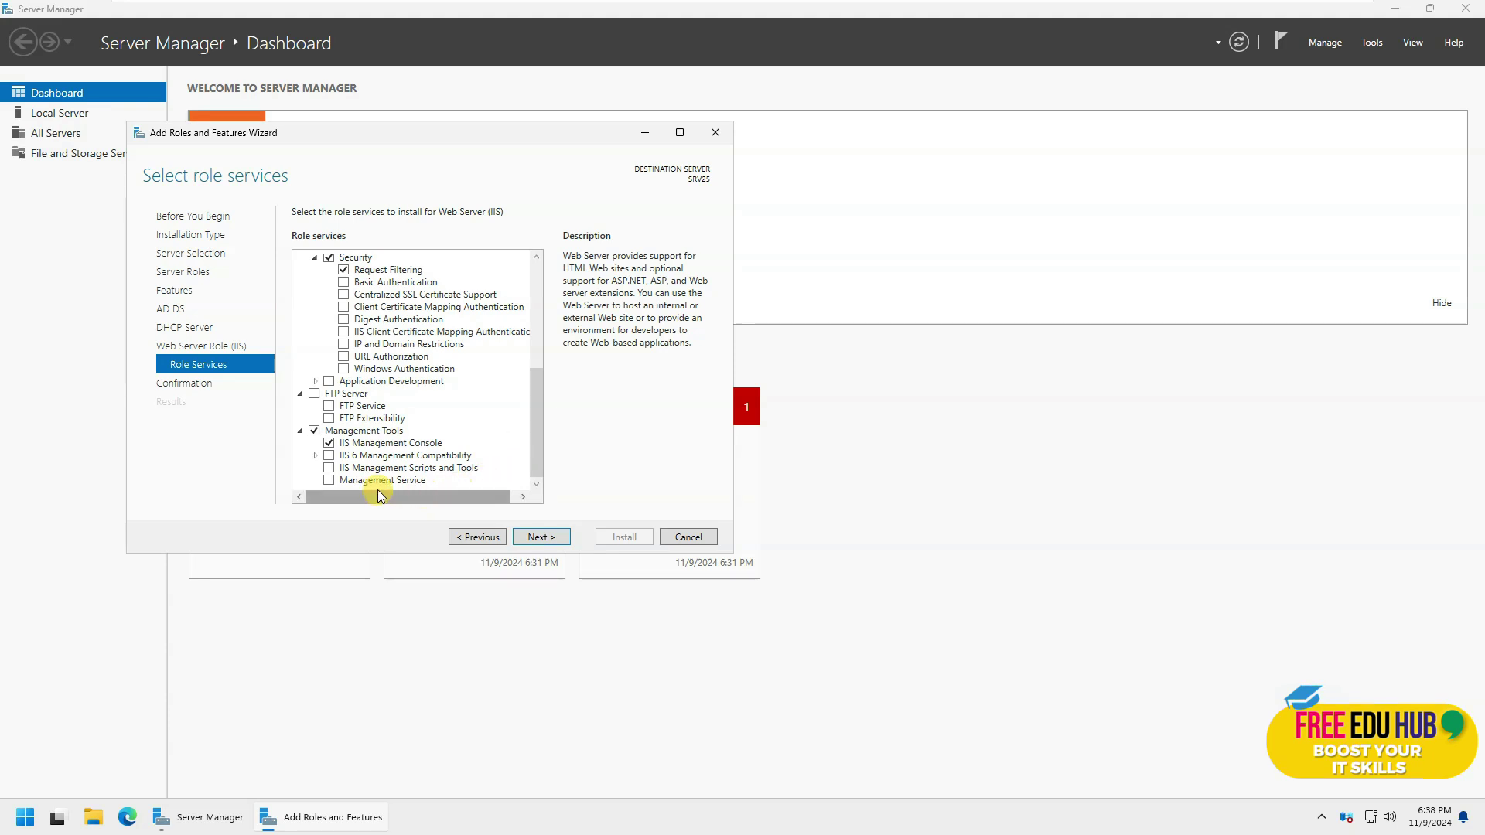
pyautogui.click(329, 456)
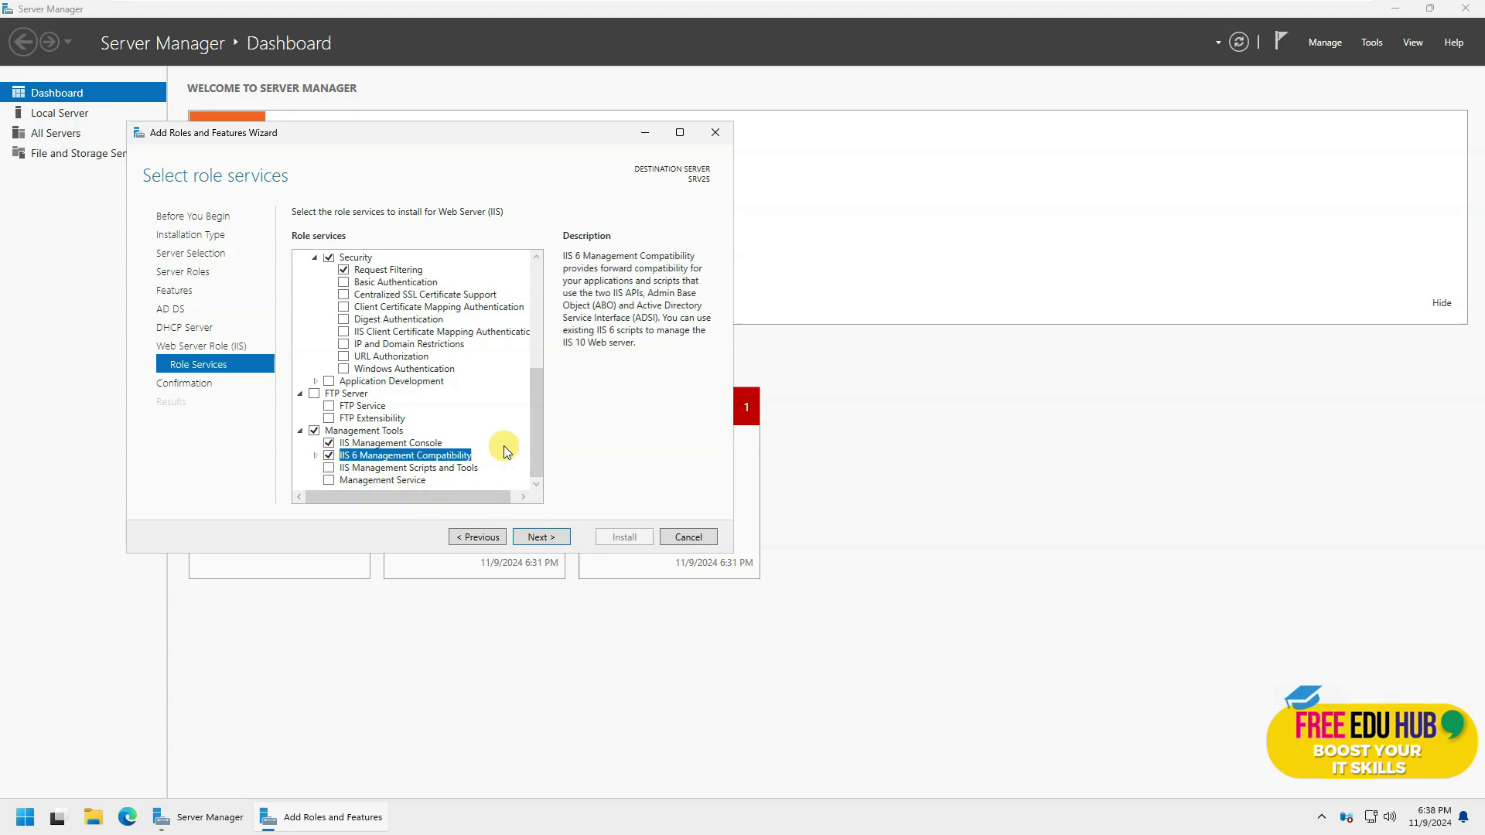
# Review the confirmation summary and install AD DS, DHCP Server and IIS on SRV25.
pyautogui.click(552, 539)
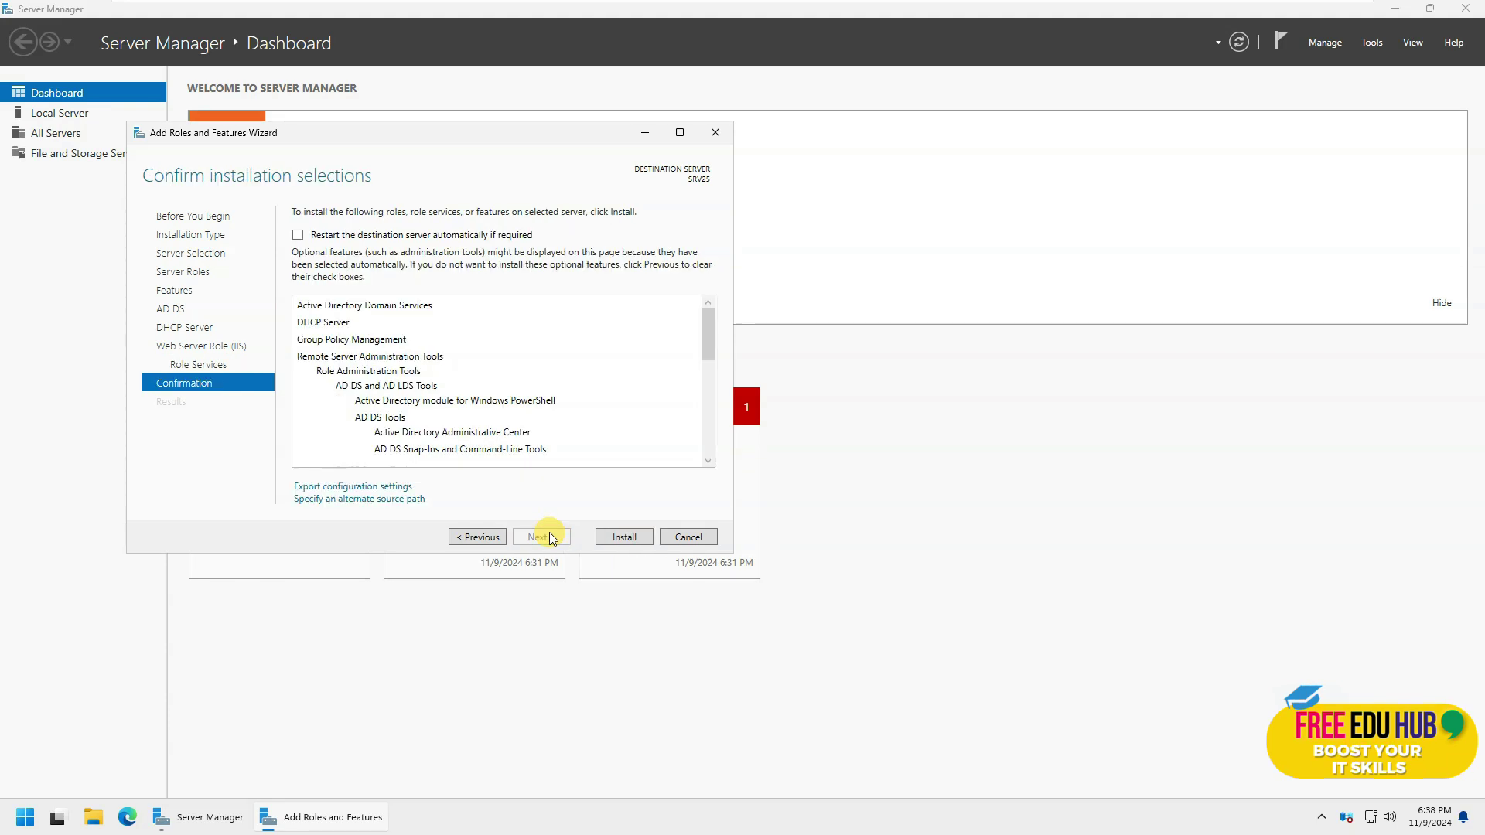
pyautogui.click(630, 538)
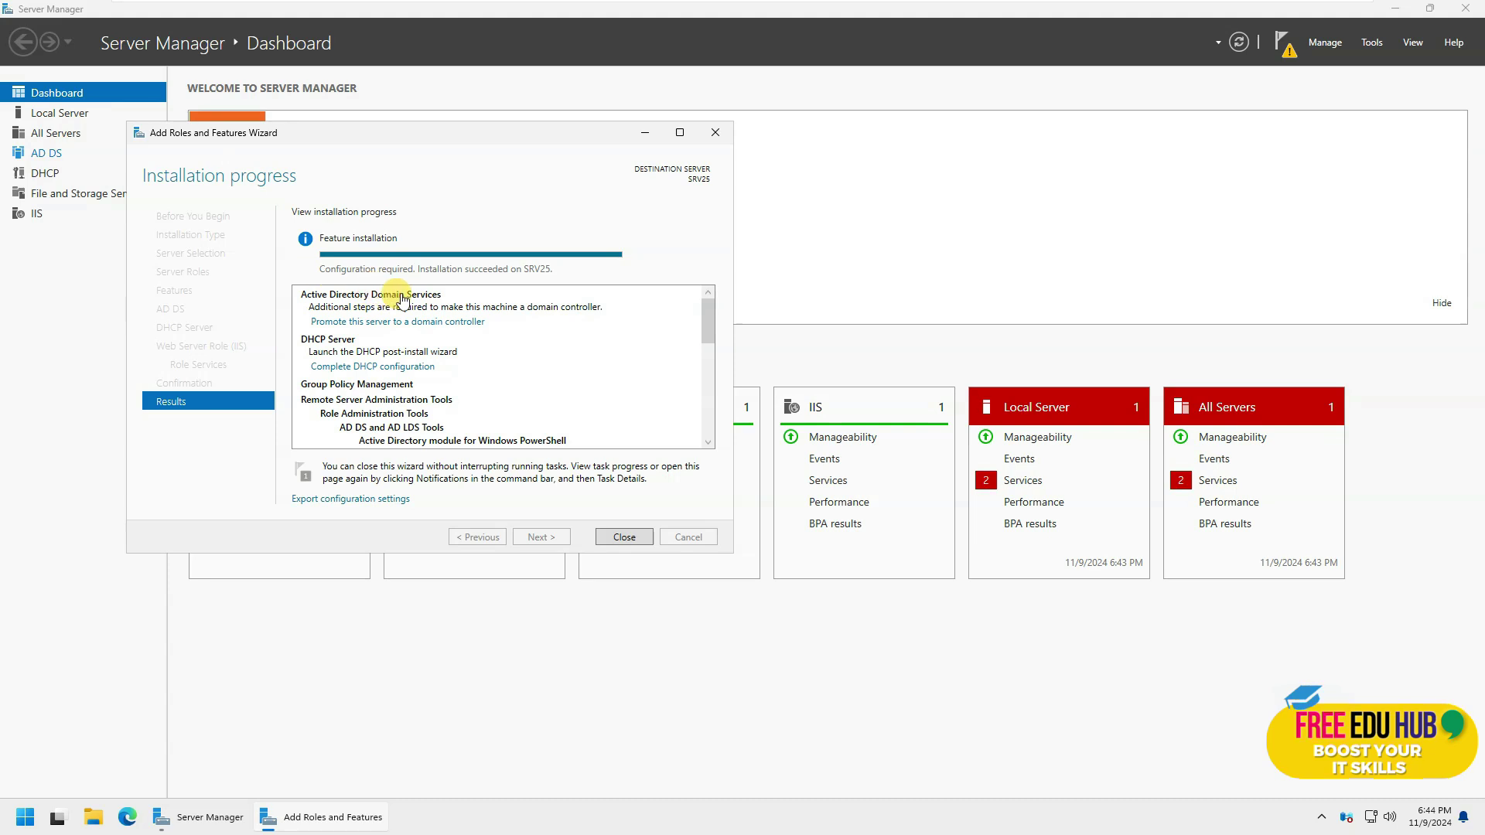
# Close the installation wizard and start promoting SRV25 to a domain controller.
pyautogui.click(625, 537)
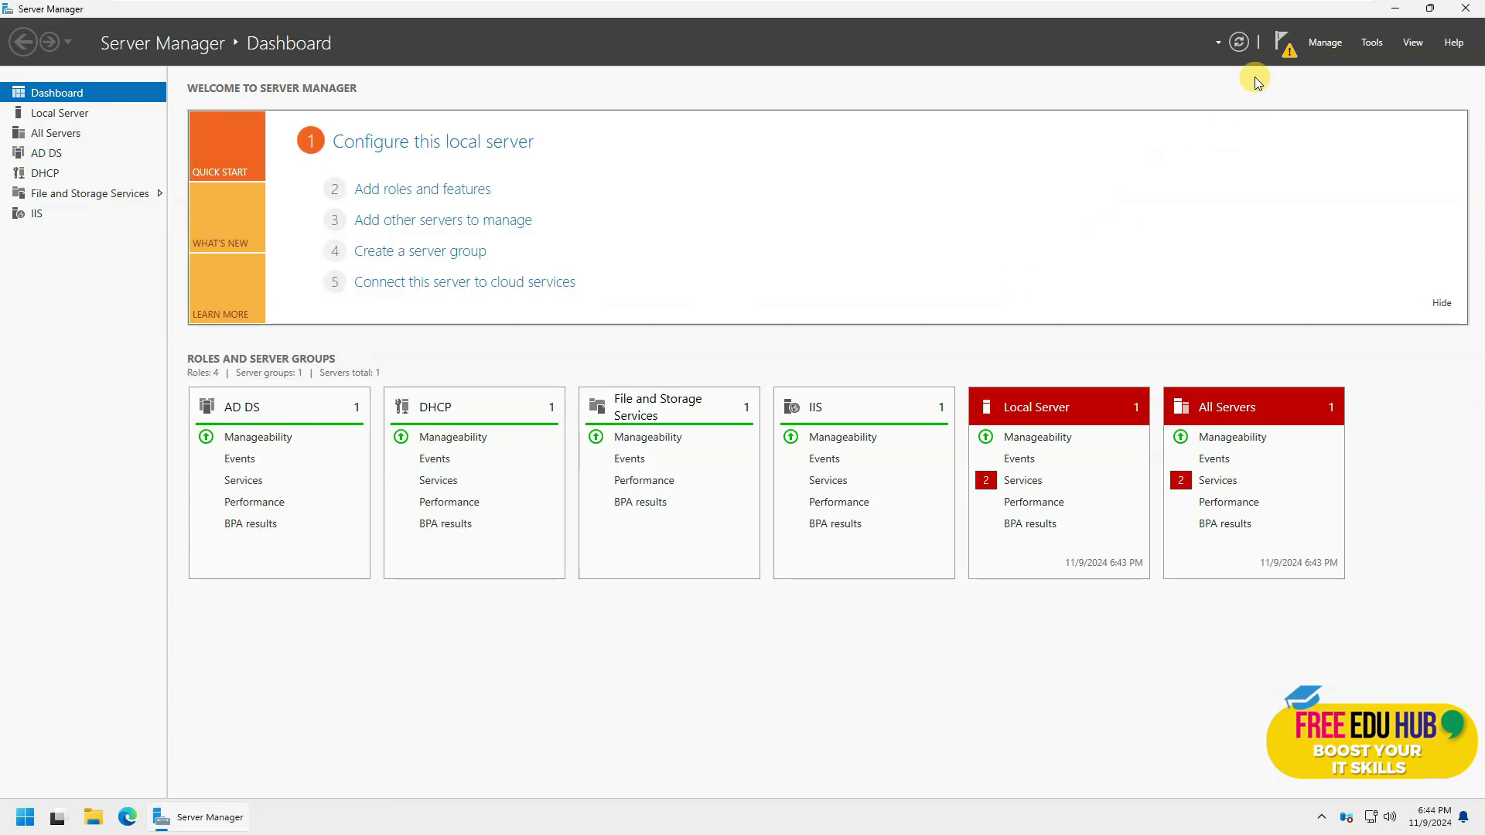
pyautogui.click(1287, 40)
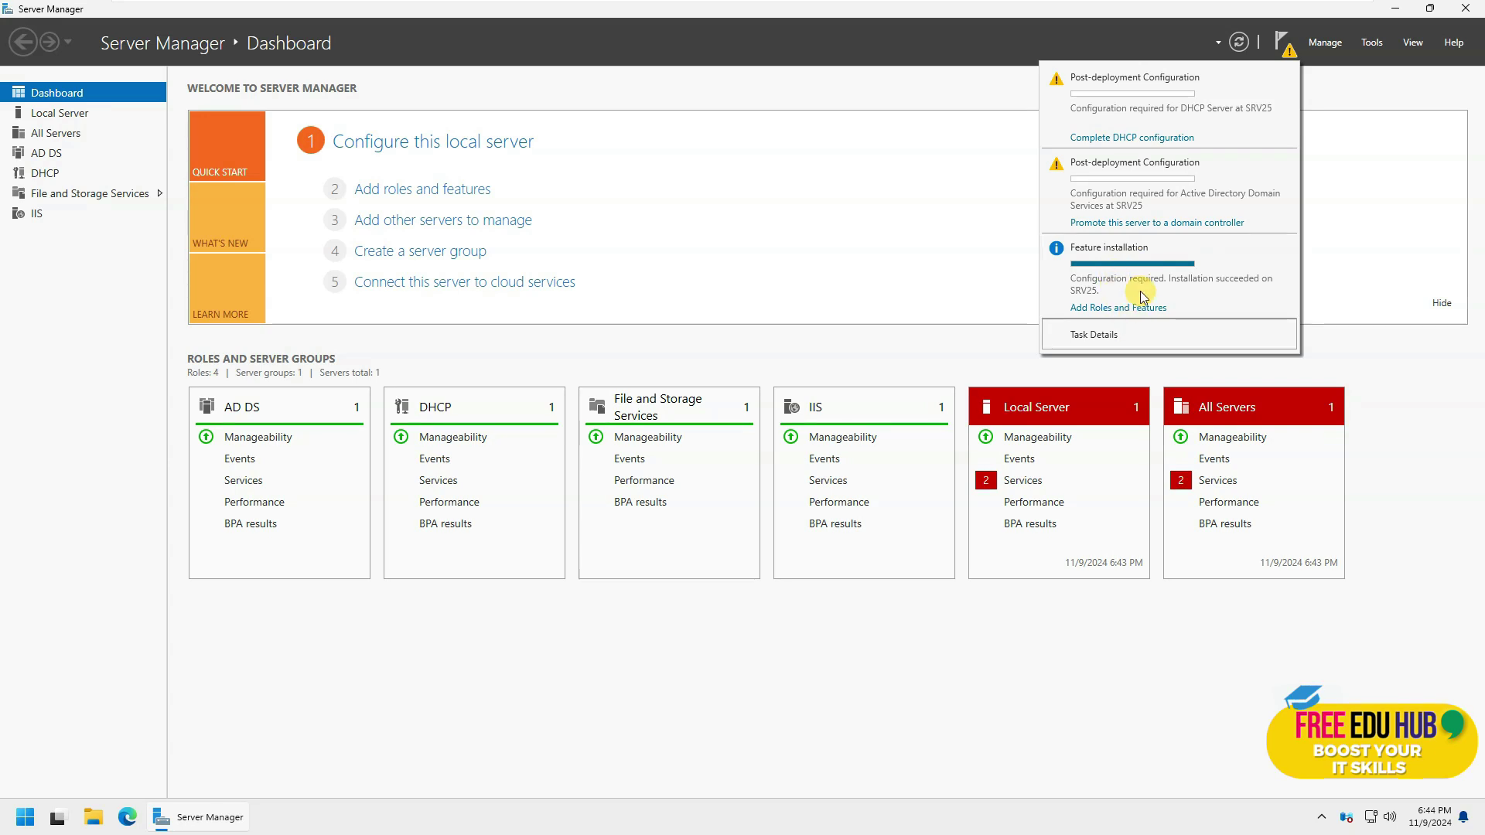
pyautogui.click(1143, 223)
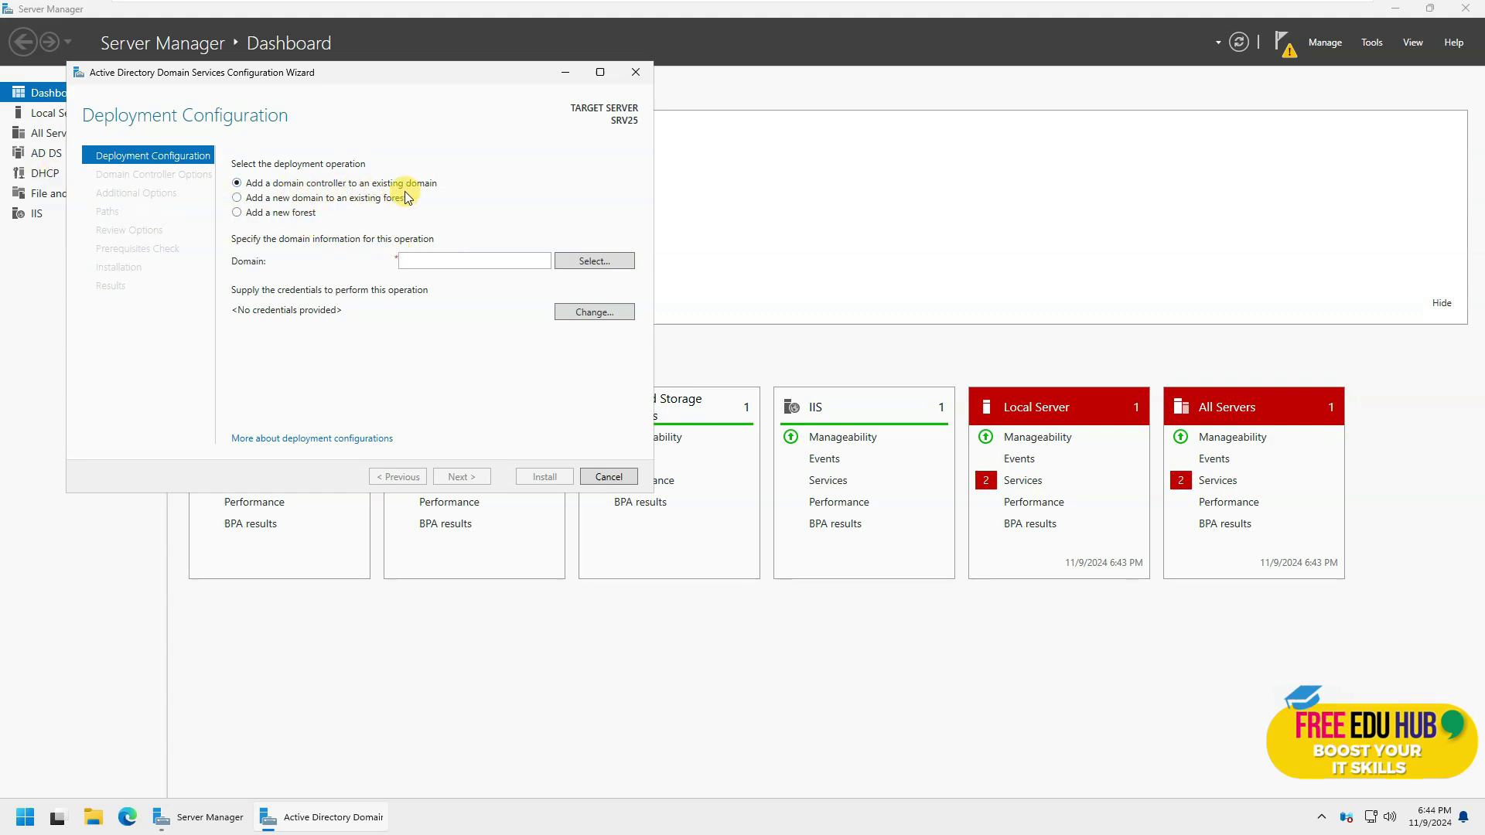
# Choose to add a new forest with root domain name test.local.
pyautogui.click(281, 201)
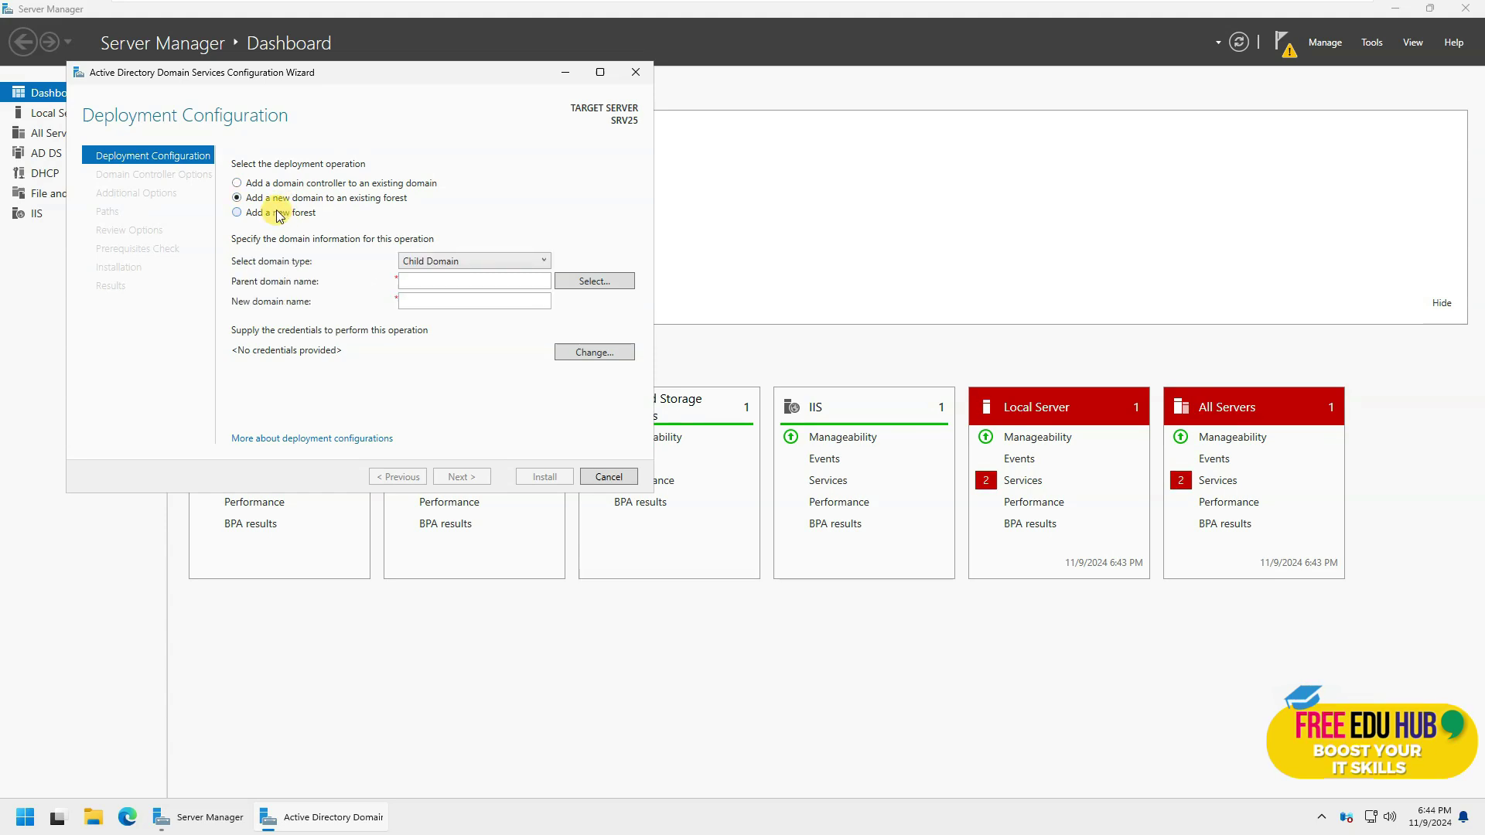
pyautogui.click(280, 213)
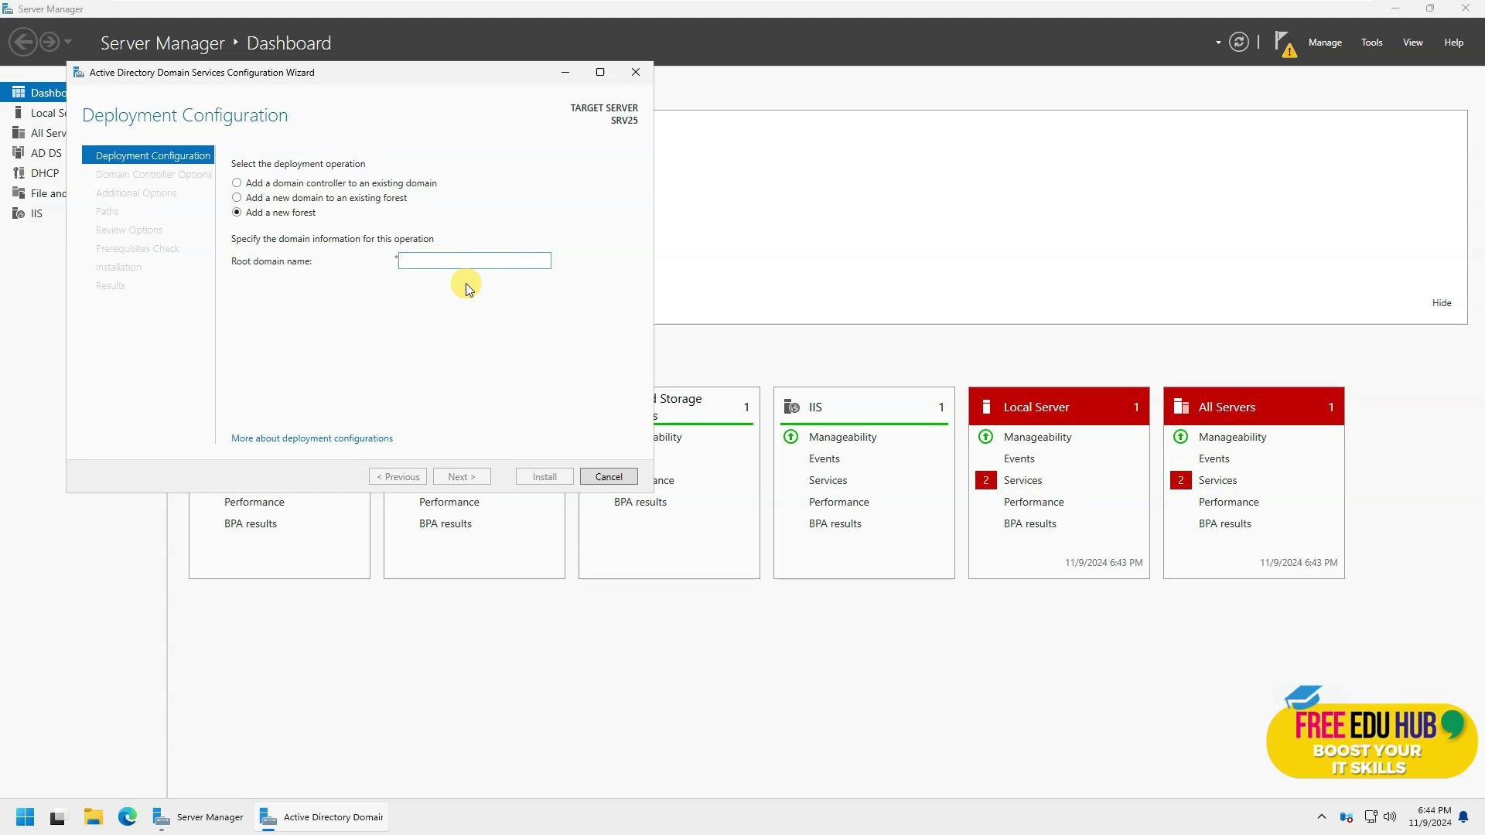
pyautogui.write('tes')
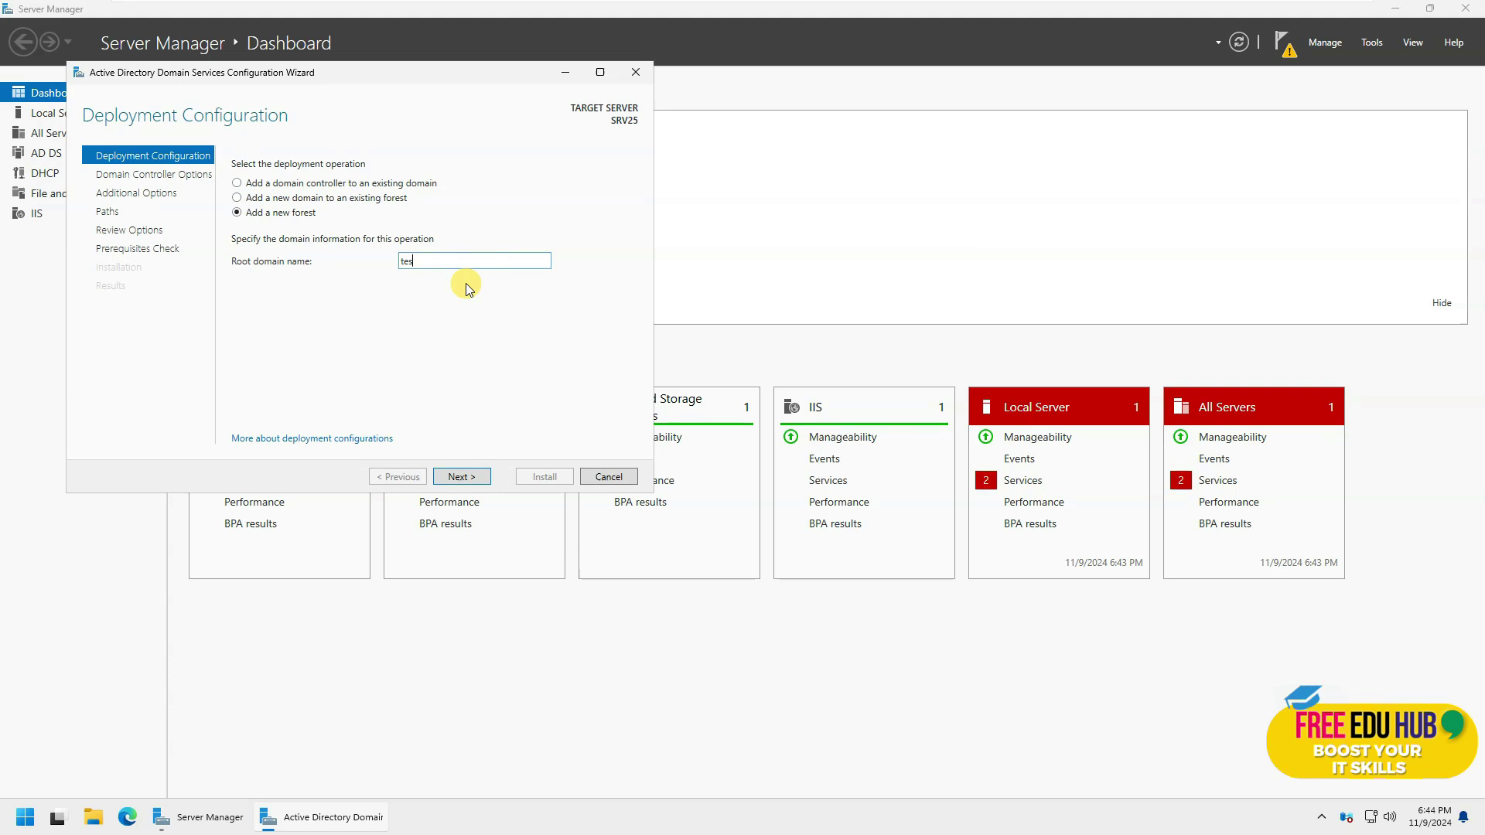
pyautogui.write('t.local')
pyautogui.press('Return')
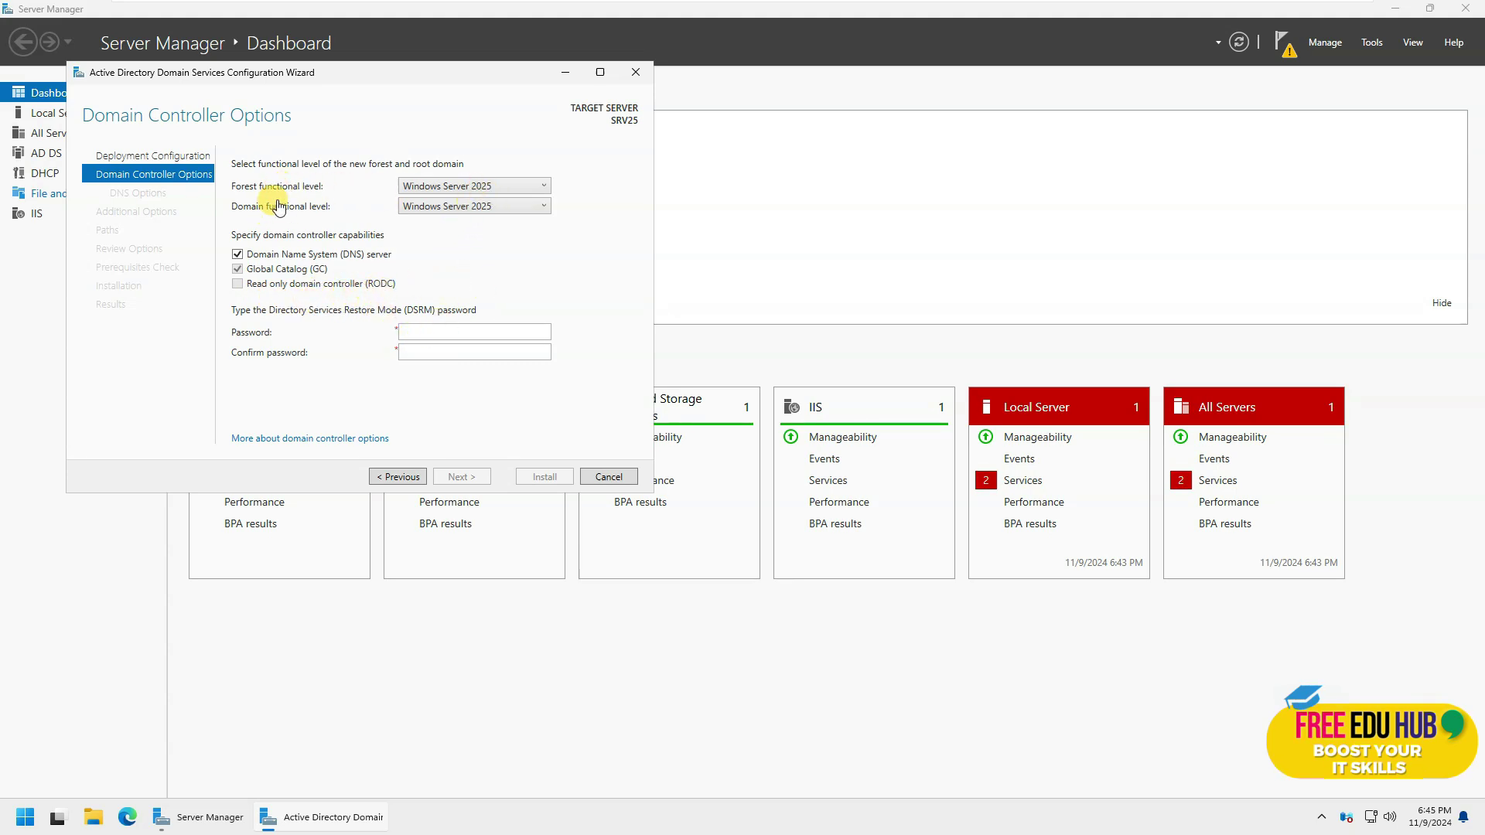
# Keep Windows Server 2025 forest and domain functional levels and set a valid DSRM password.
pyautogui.click(455, 193)
pyautogui.click(456, 219)
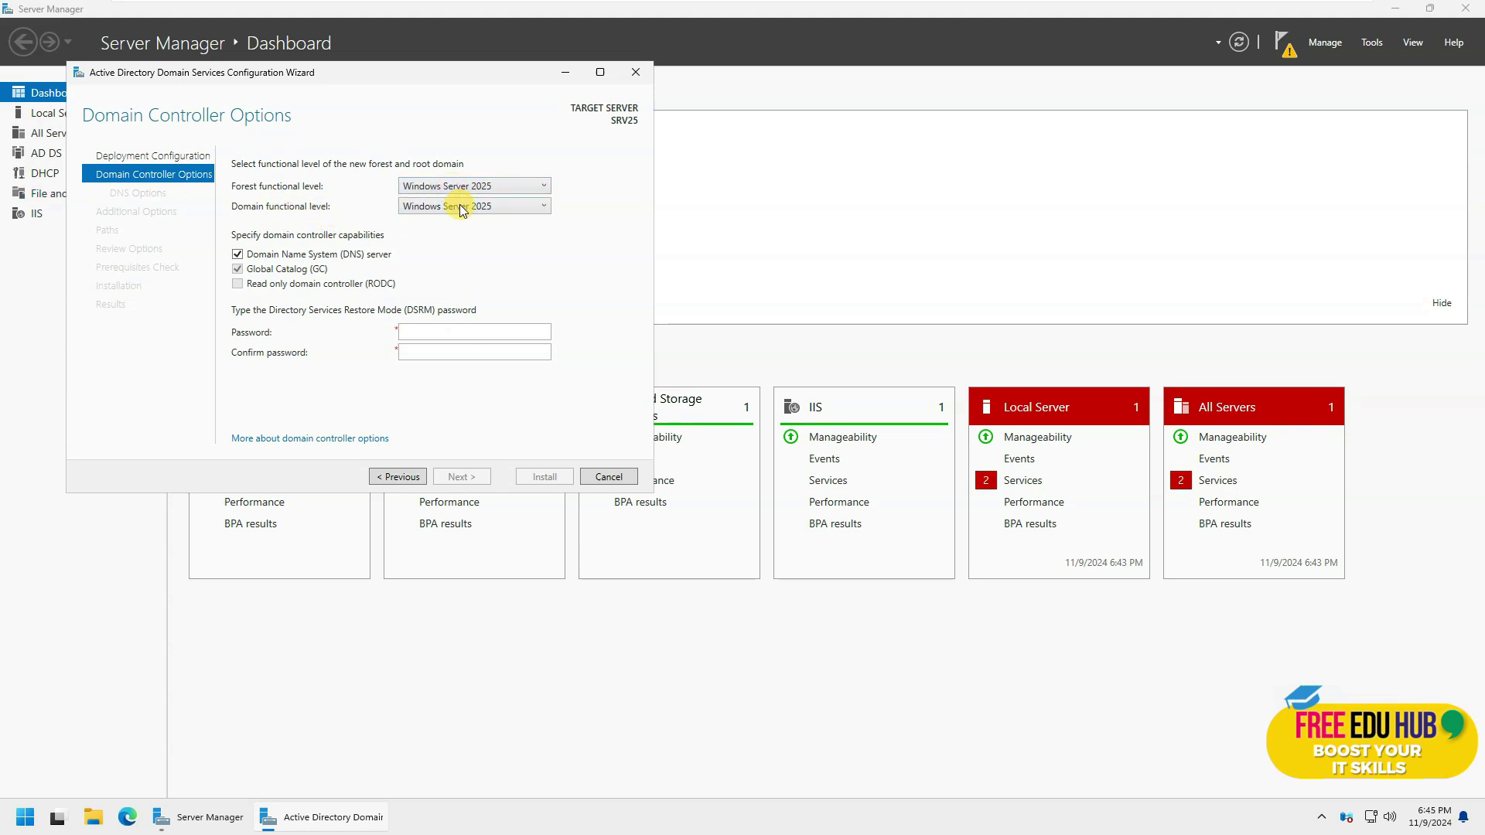
pyautogui.click(461, 207)
pyautogui.click(472, 187)
pyautogui.click(472, 188)
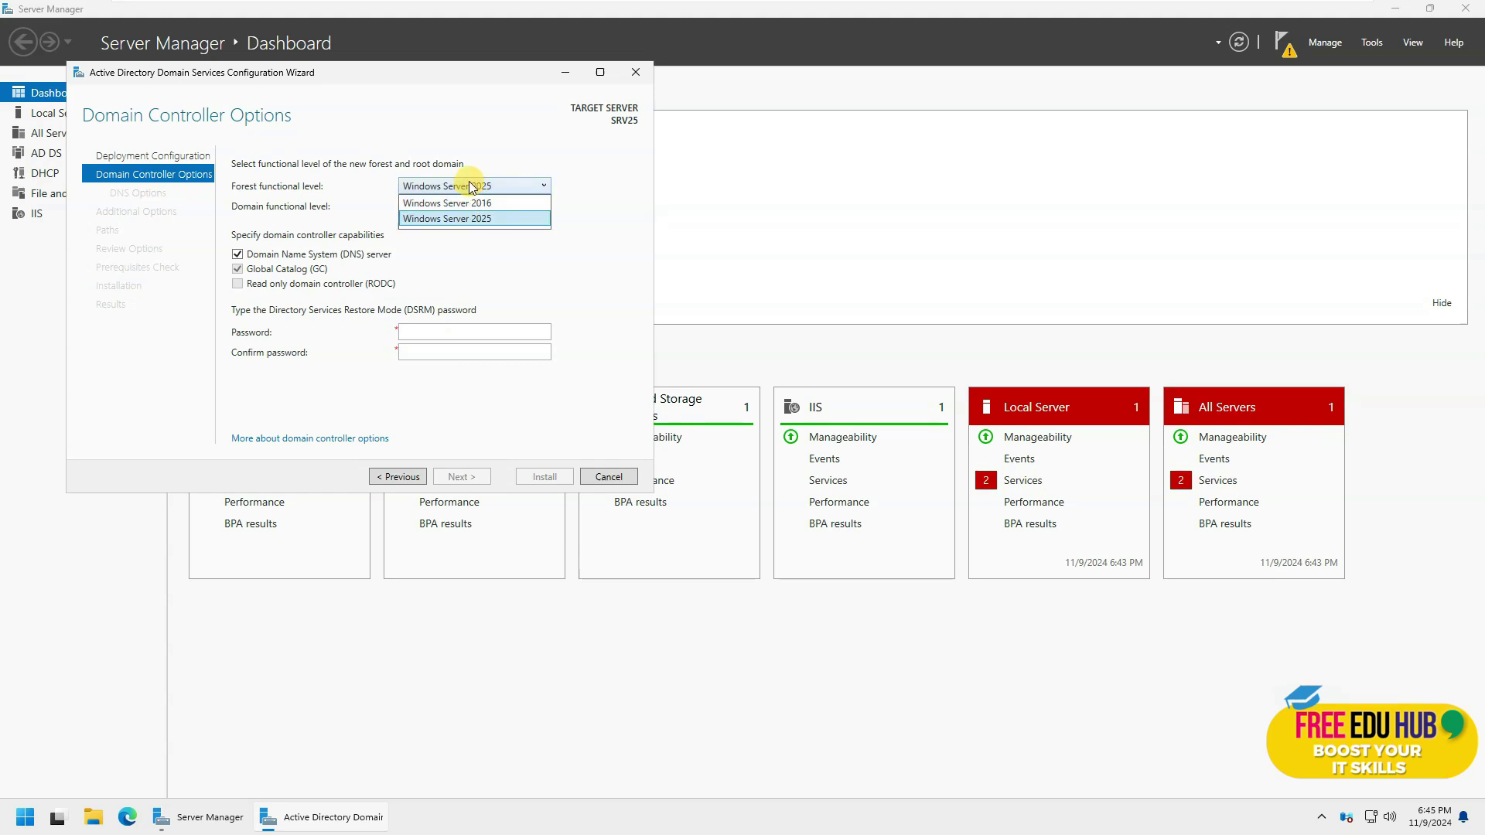
pyautogui.click(472, 187)
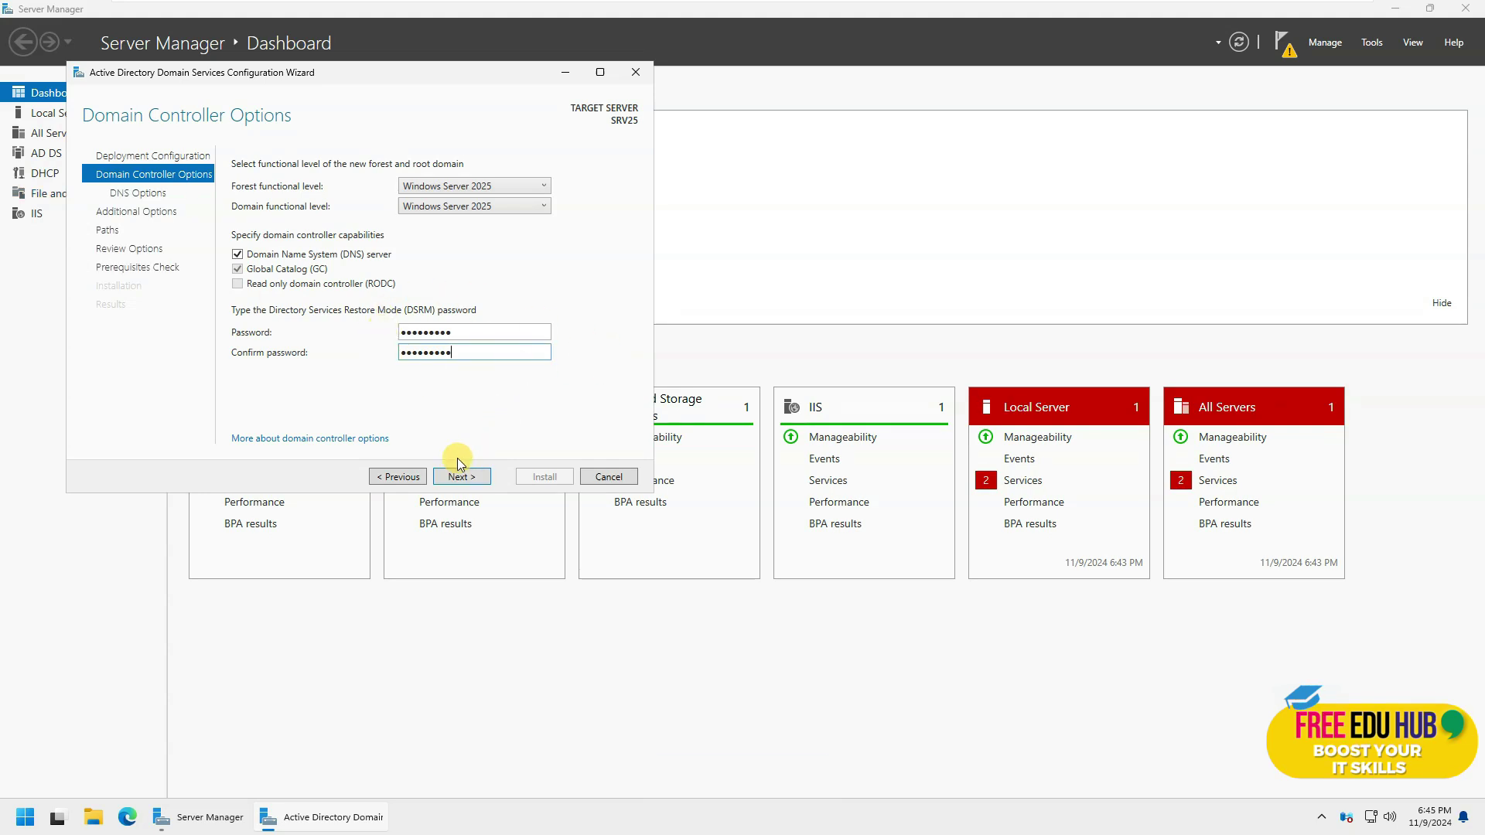
pyautogui.click(460, 477)
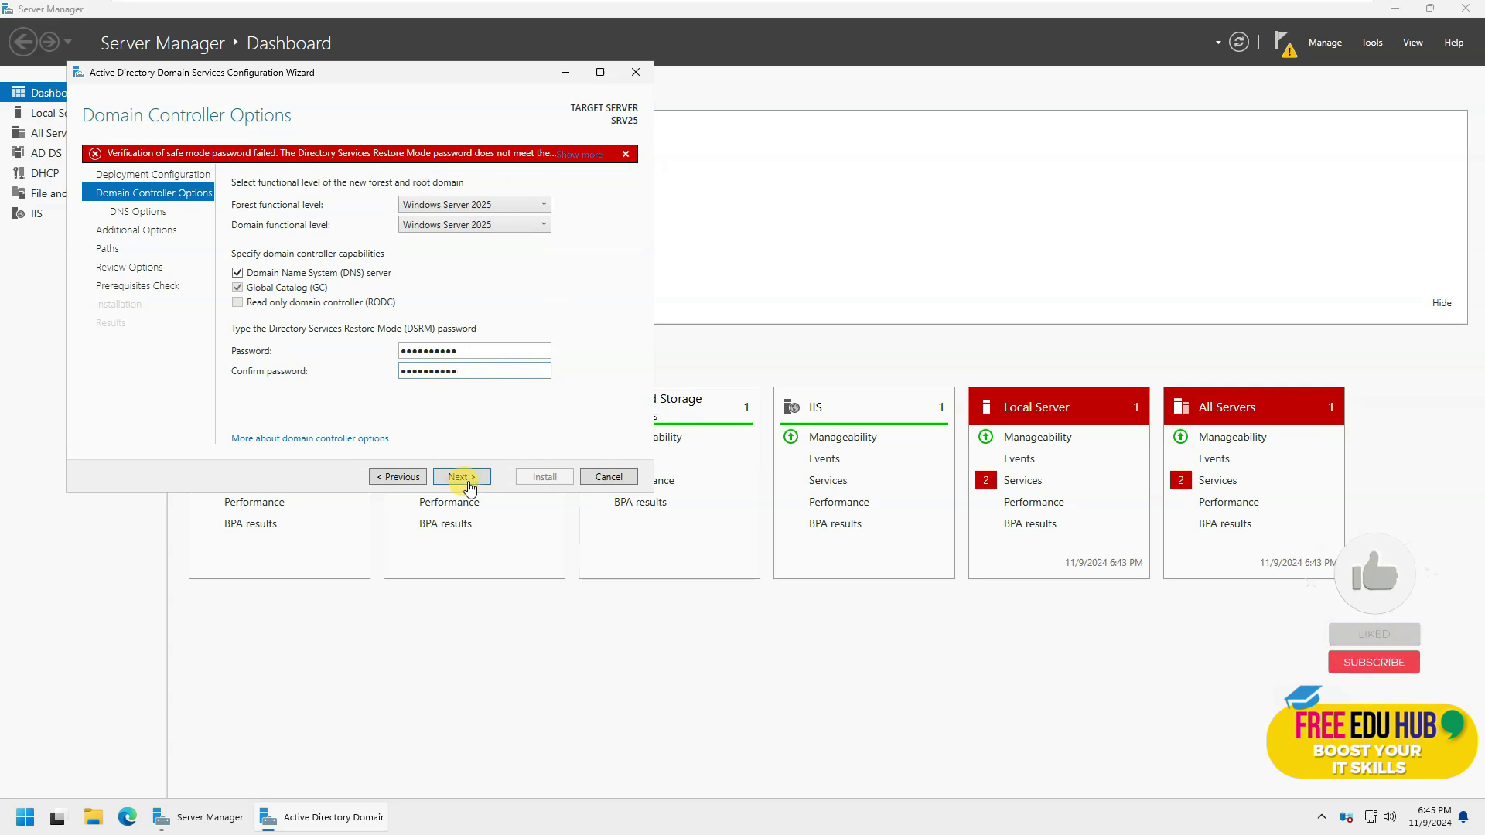
pyautogui.click(462, 477)
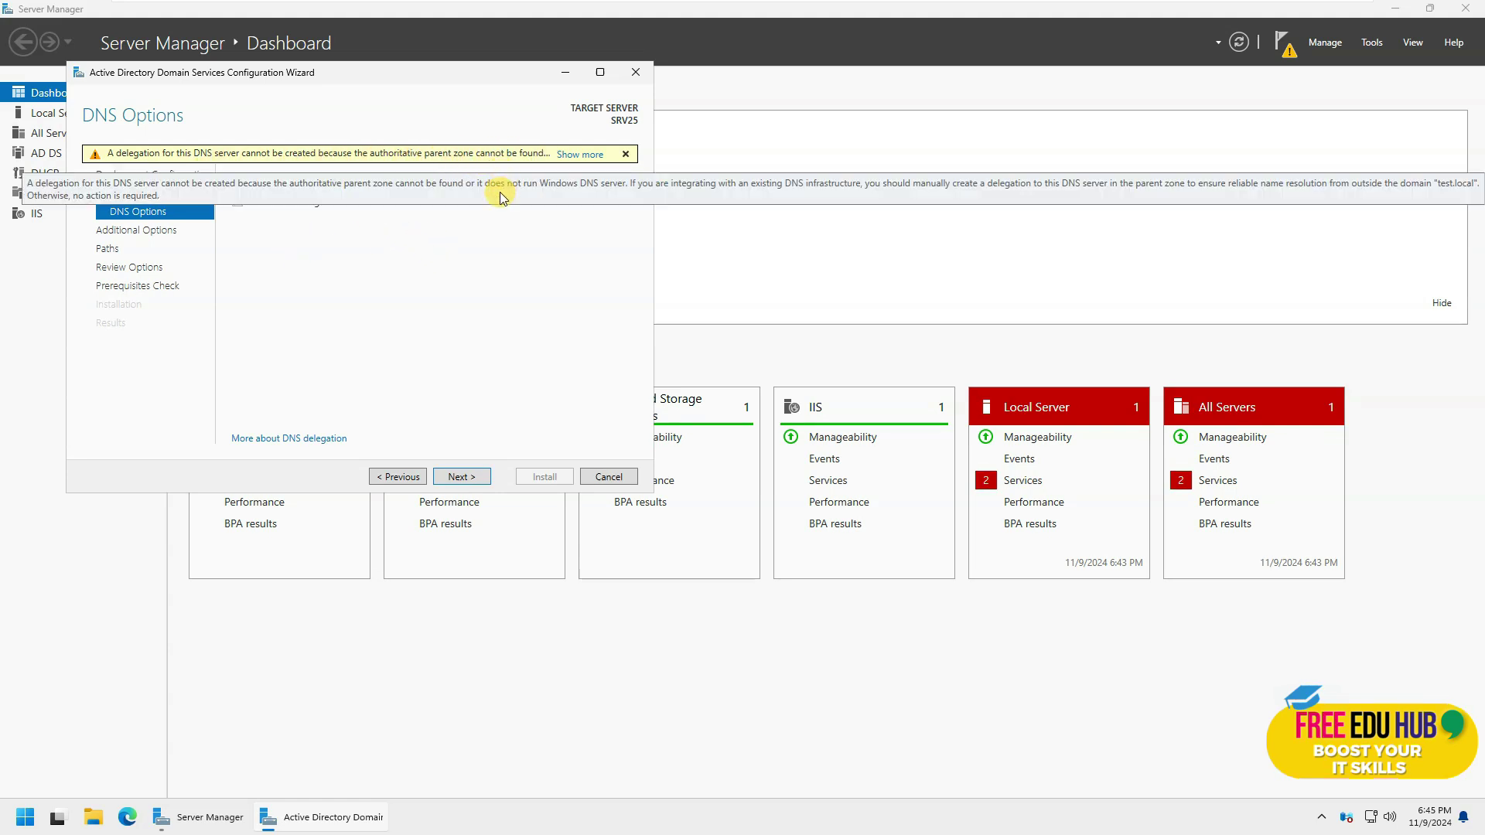
# Keep DNS delegation off, NetBIOS name TEST and the default database, log and SYSVOL paths.
pyautogui.click(462, 478)
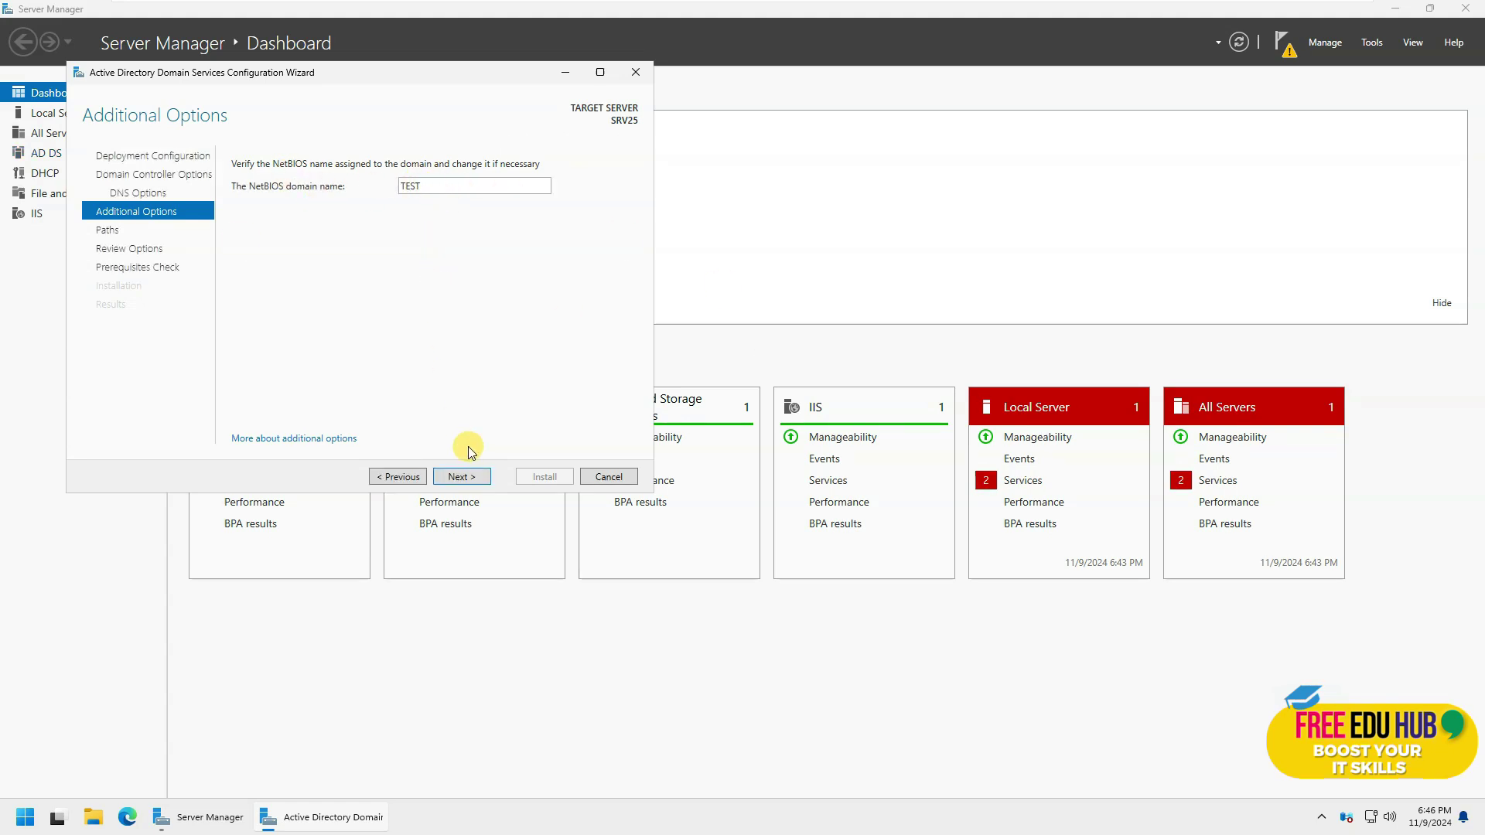
pyautogui.click(463, 475)
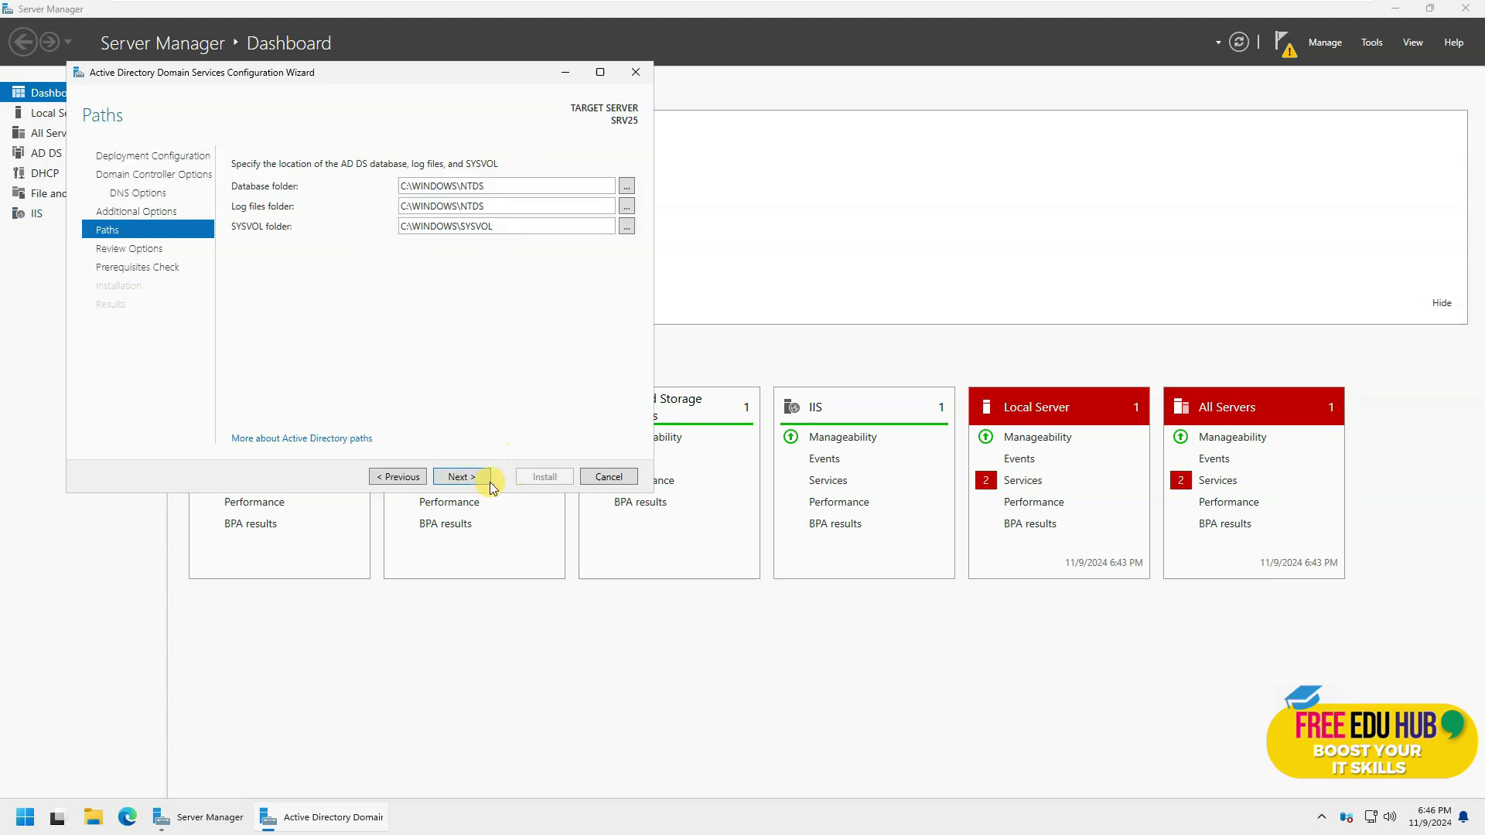
pyautogui.click(463, 476)
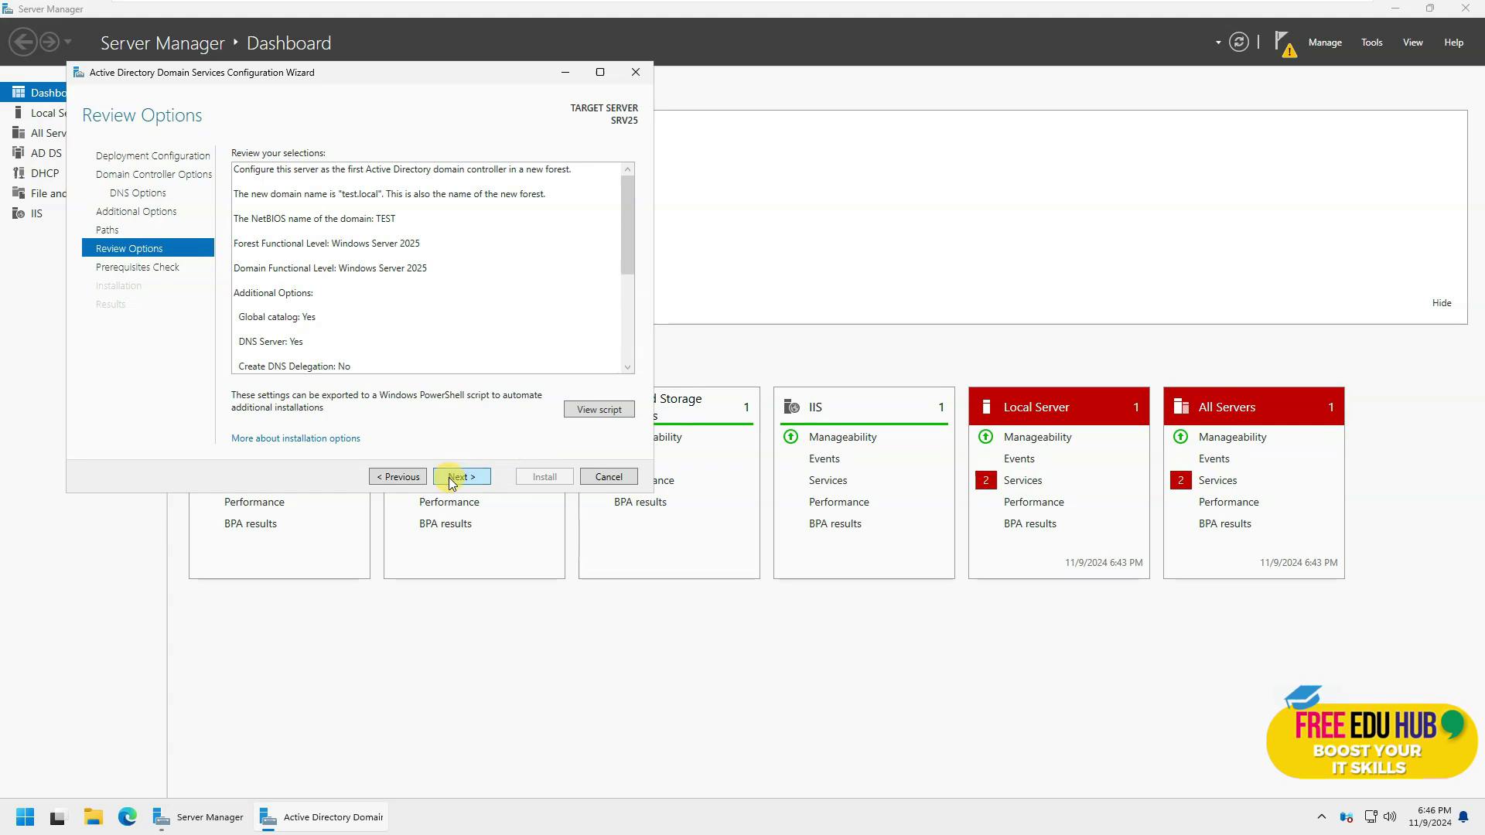
# Review the generated PowerShell deployment script, then run the prerequisites check.
pyautogui.click(599, 412)
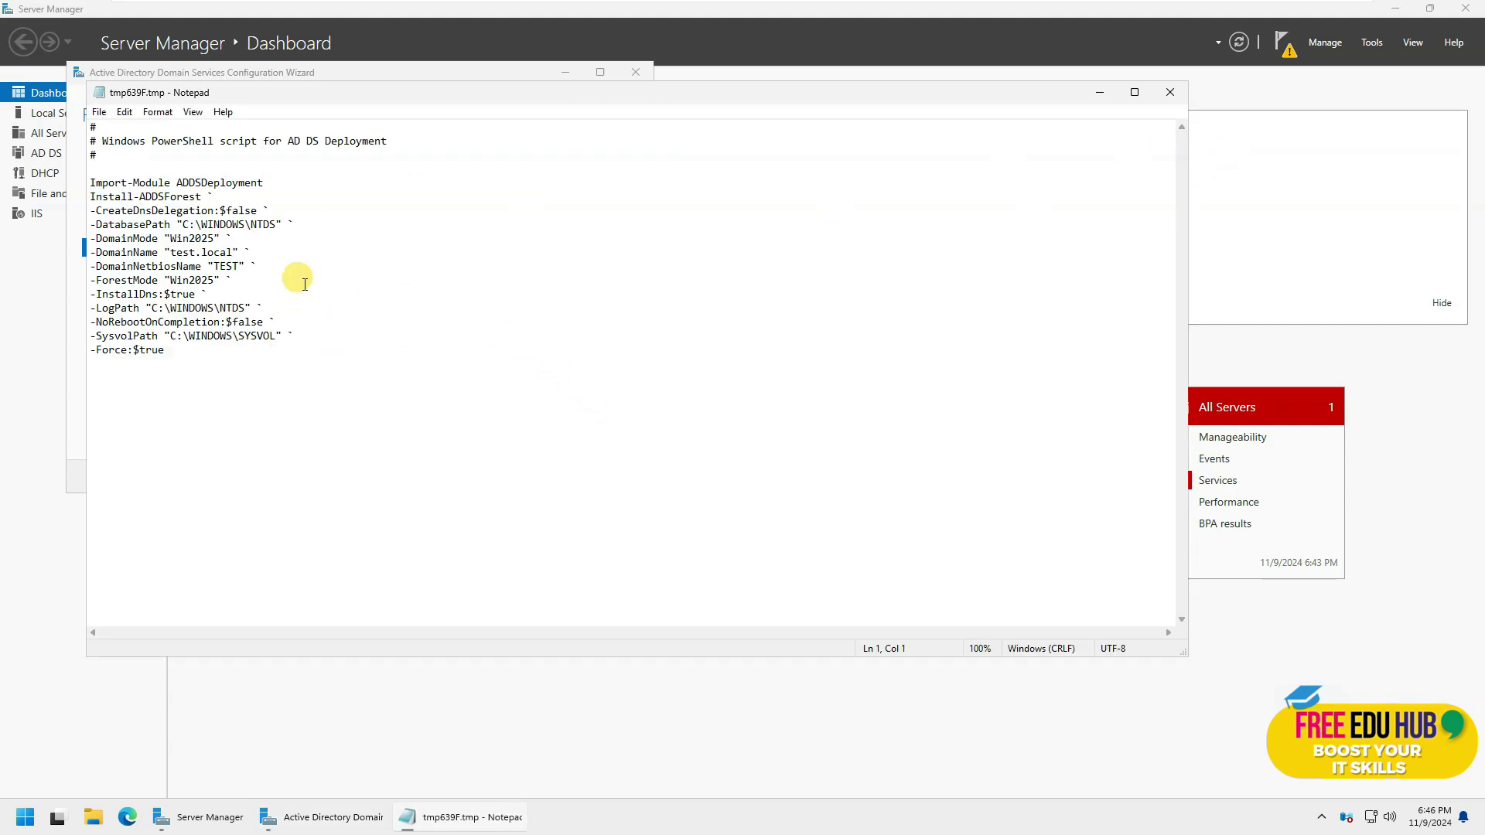
pyautogui.click(1175, 93)
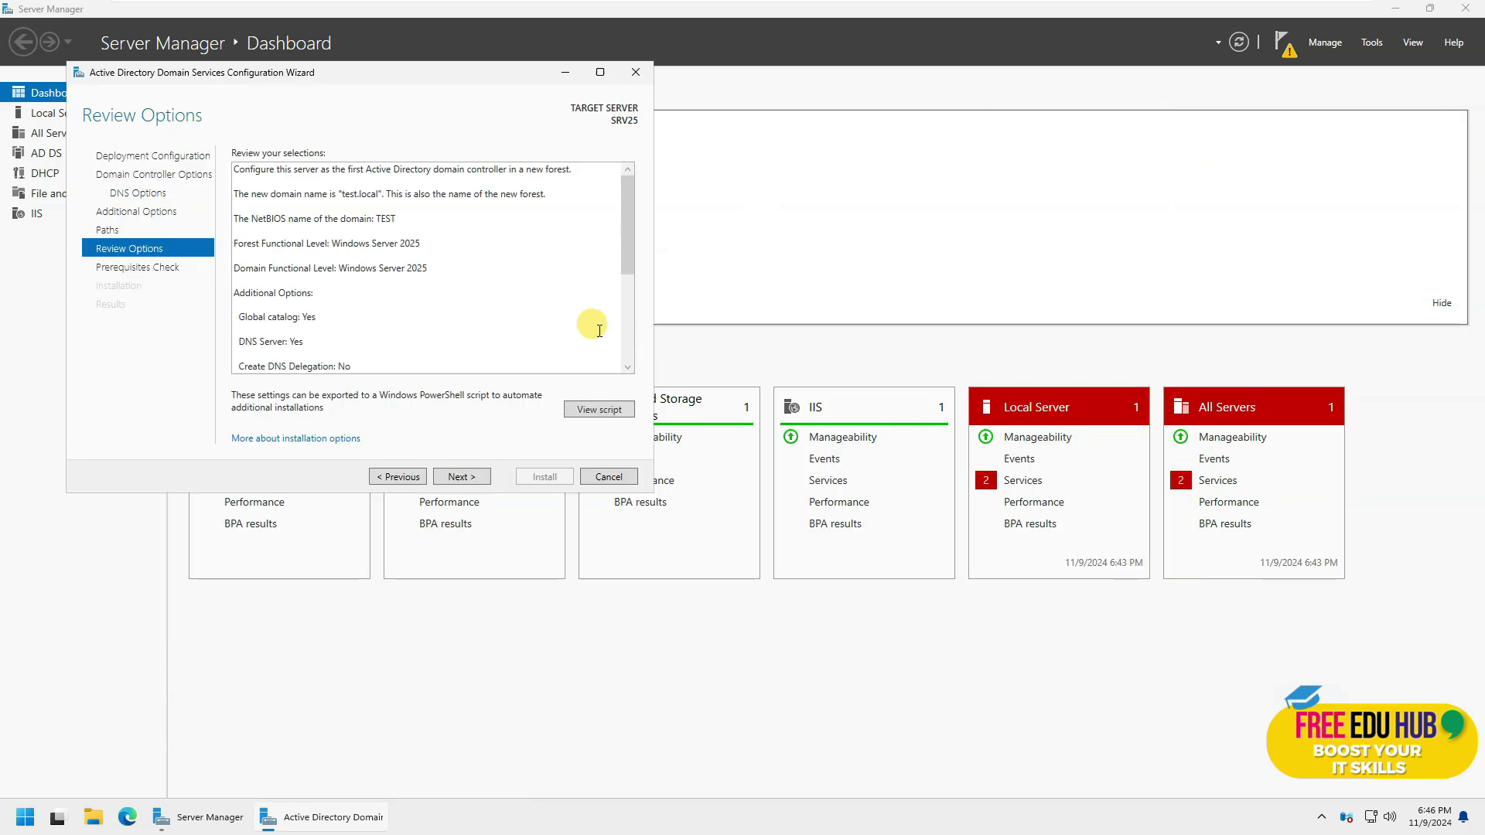
pyautogui.click(462, 477)
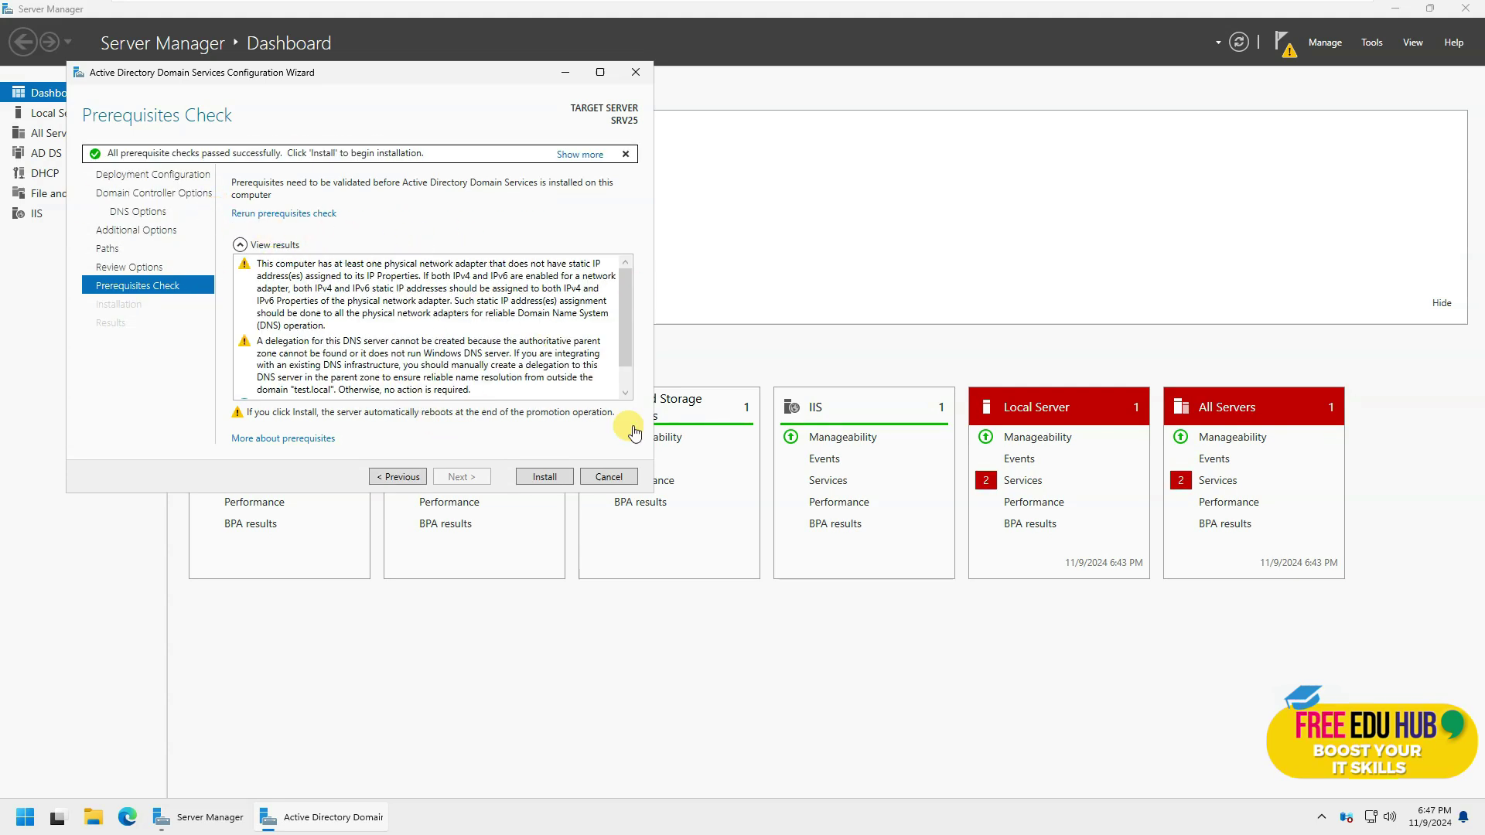
# Install AD DS to promote SRV25, then check the post-reboot notifications.
pyautogui.click(544, 477)
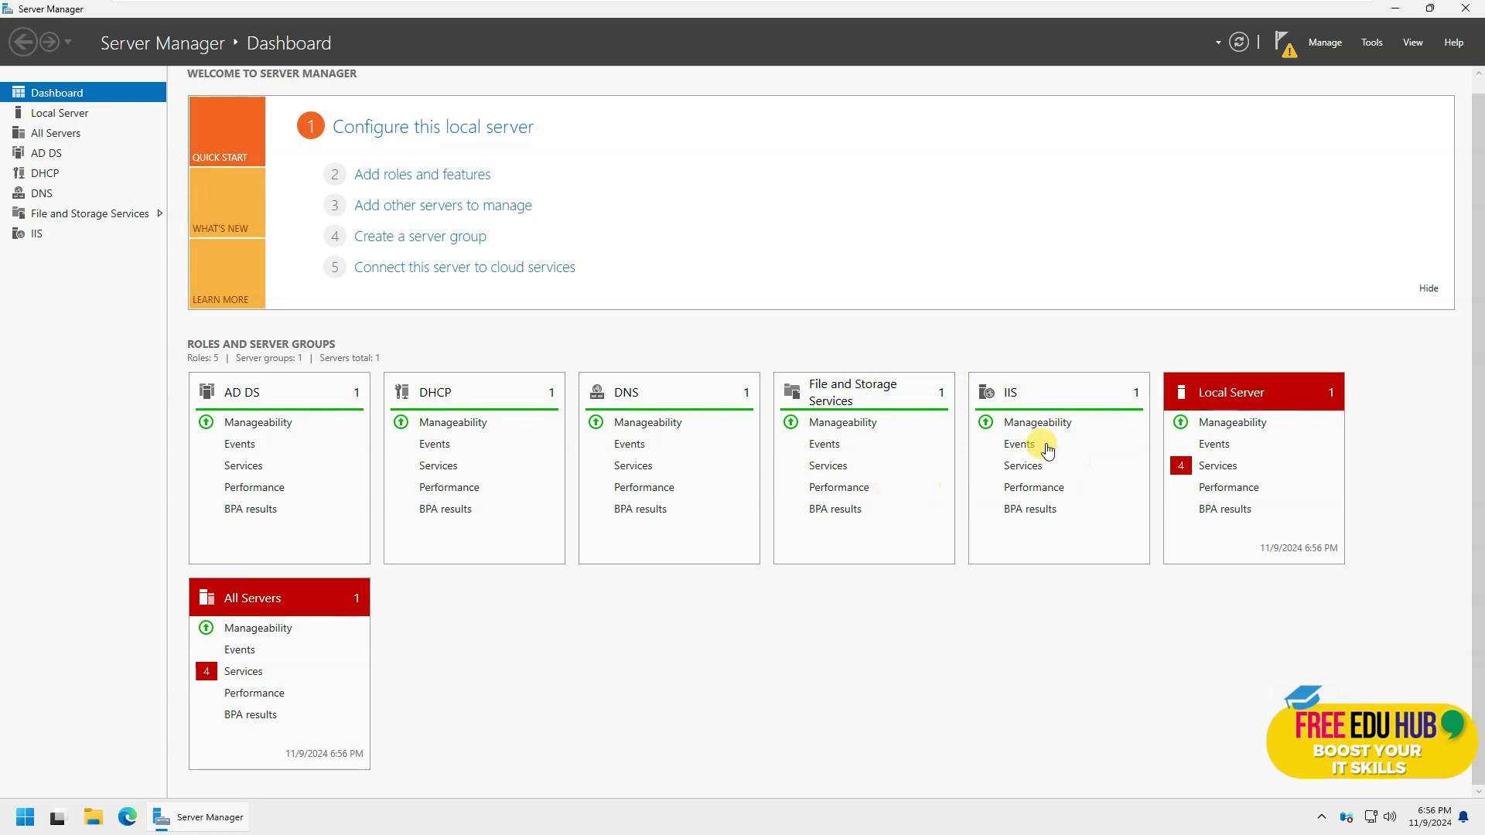
pyautogui.click(1284, 48)
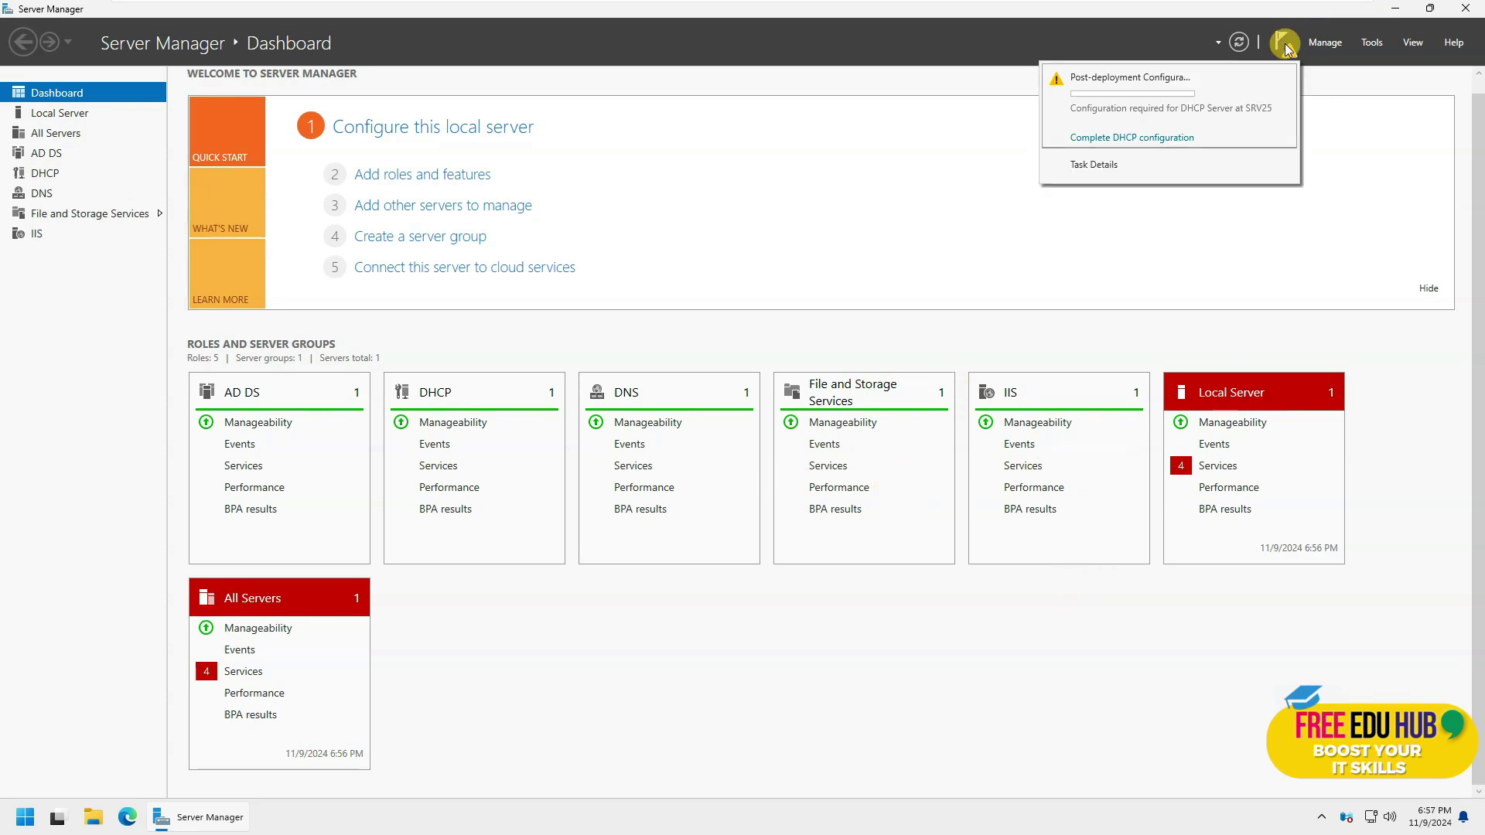
# Run the DHCP post-deployment wizard as the TEST domain administrator to create security groups and authorize the server.
pyautogui.click(1143, 137)
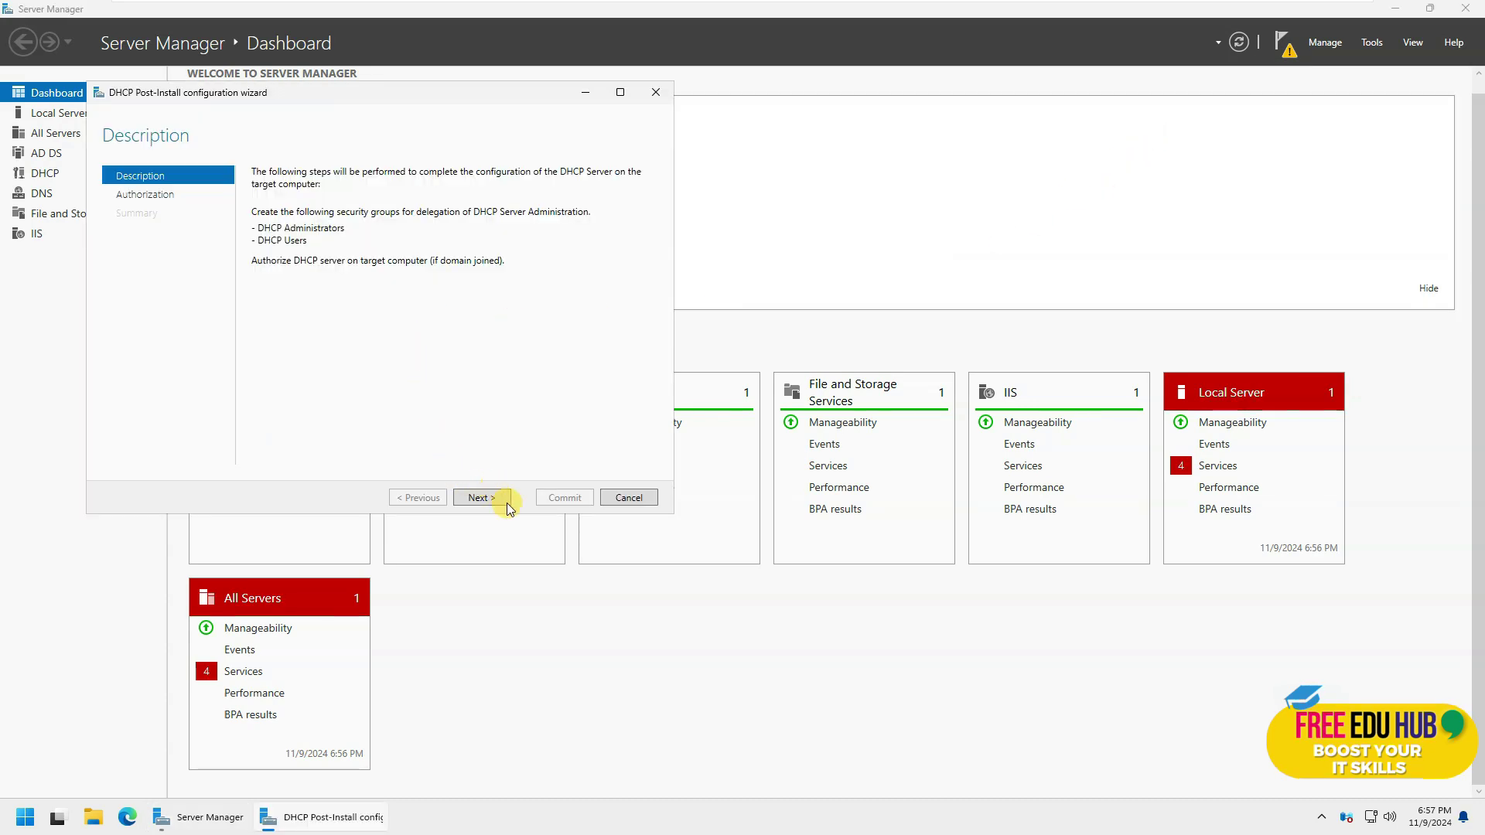
pyautogui.click(480, 498)
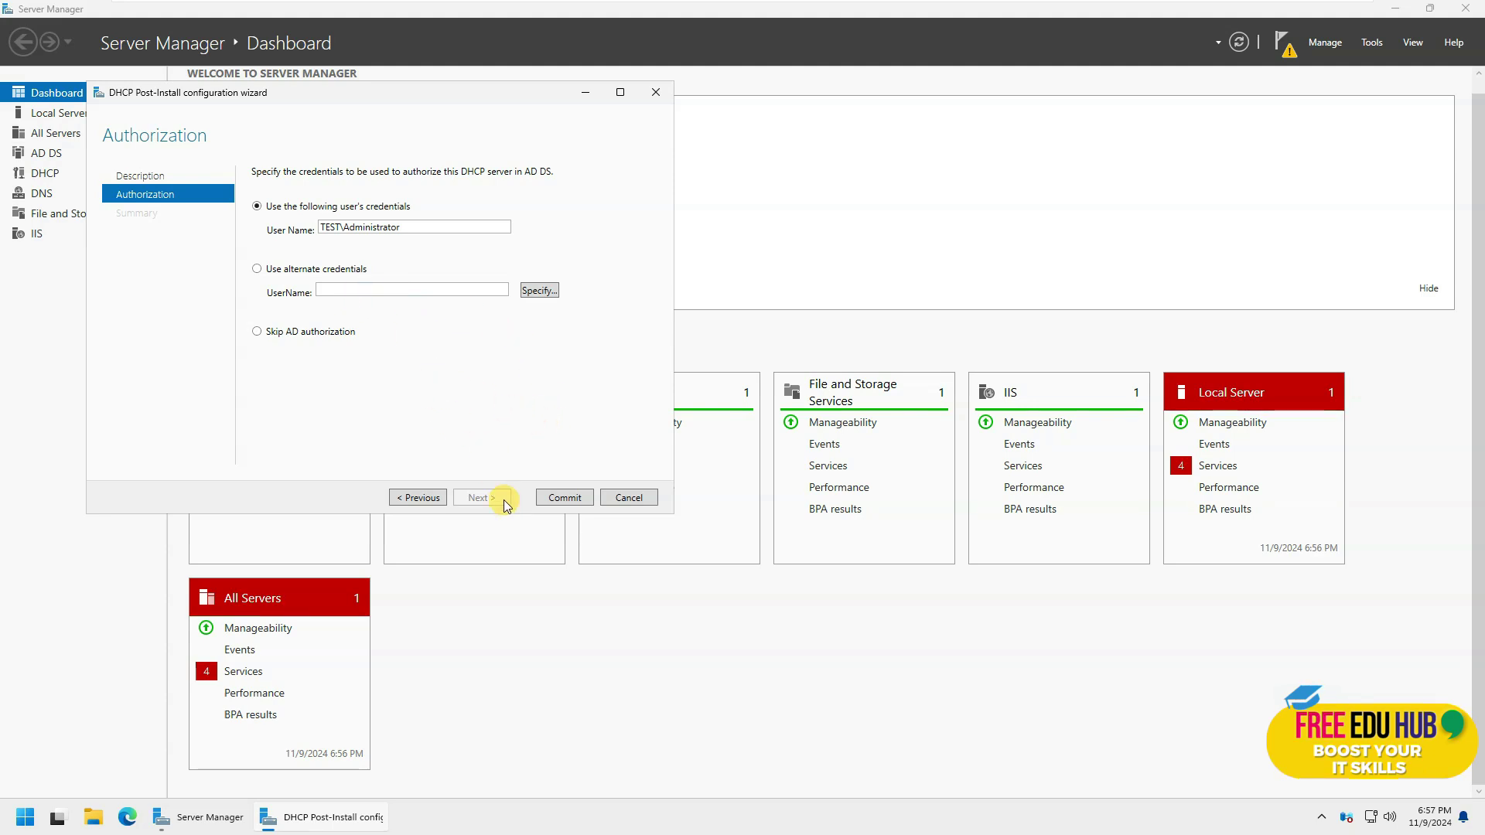
pyautogui.click(562, 499)
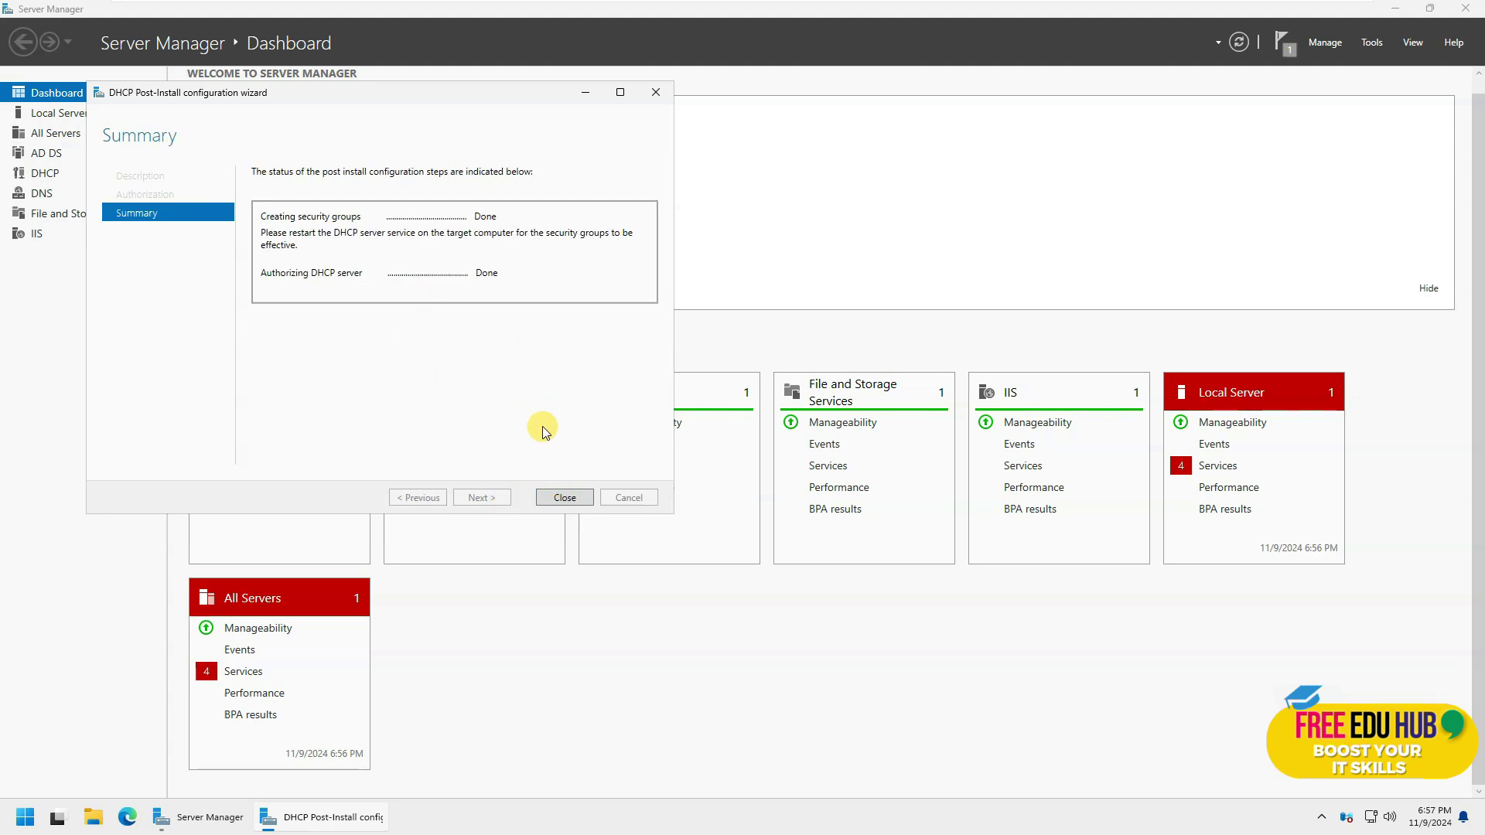
pyautogui.click(584, 499)
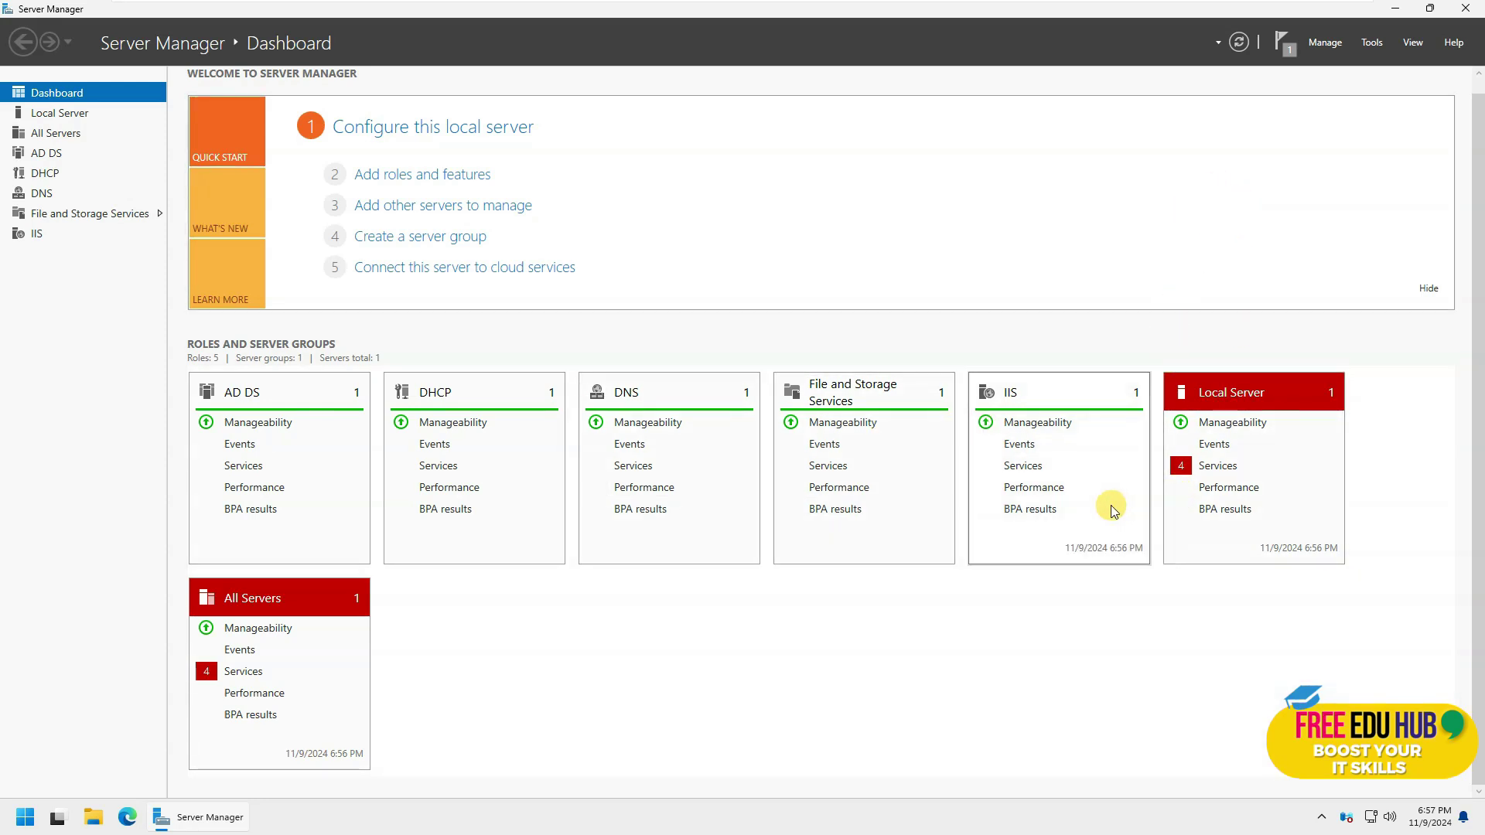
pyautogui.click(1372, 44)
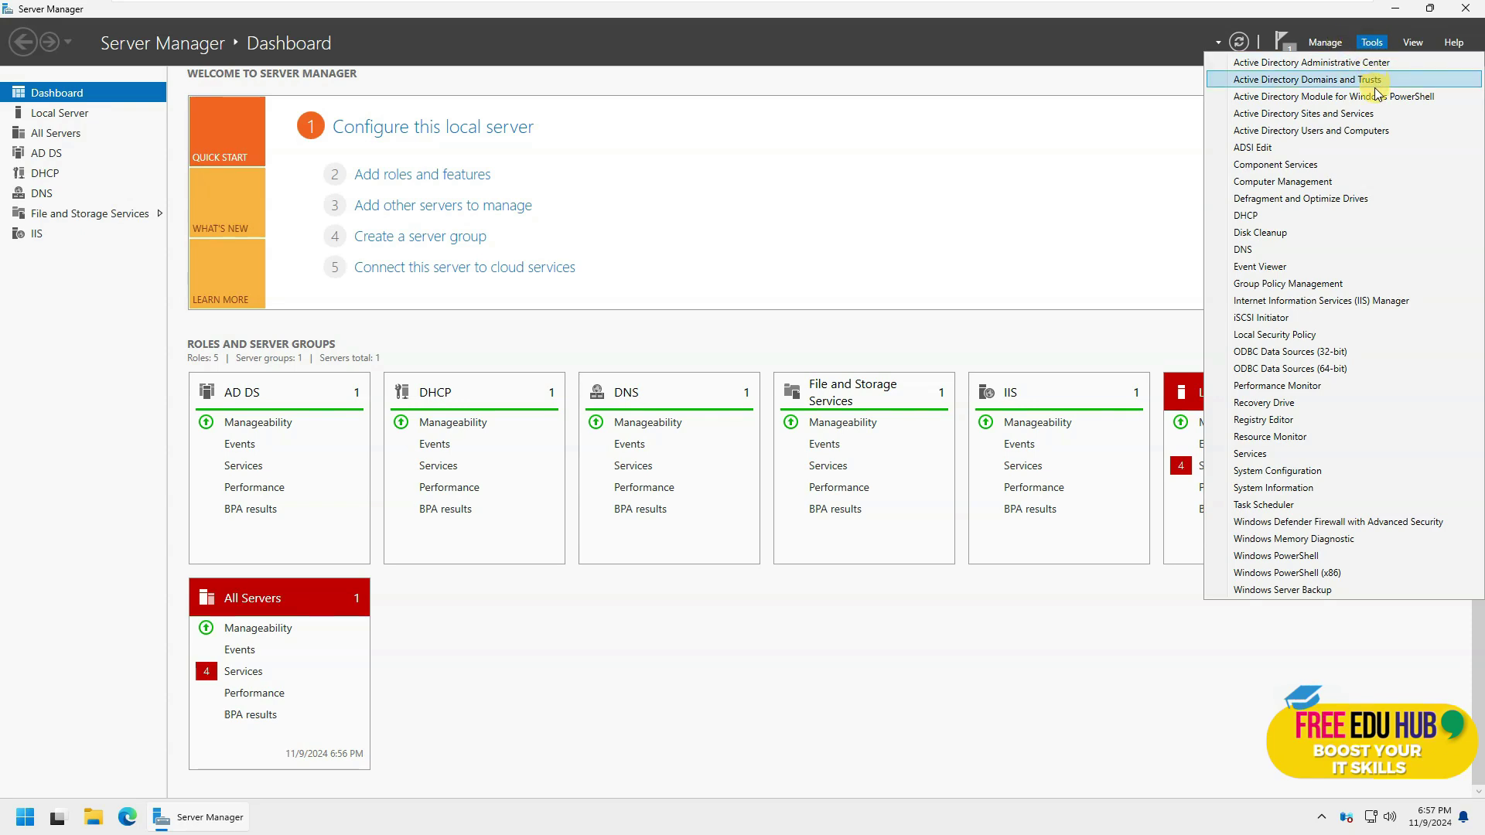
pyautogui.click(1361, 131)
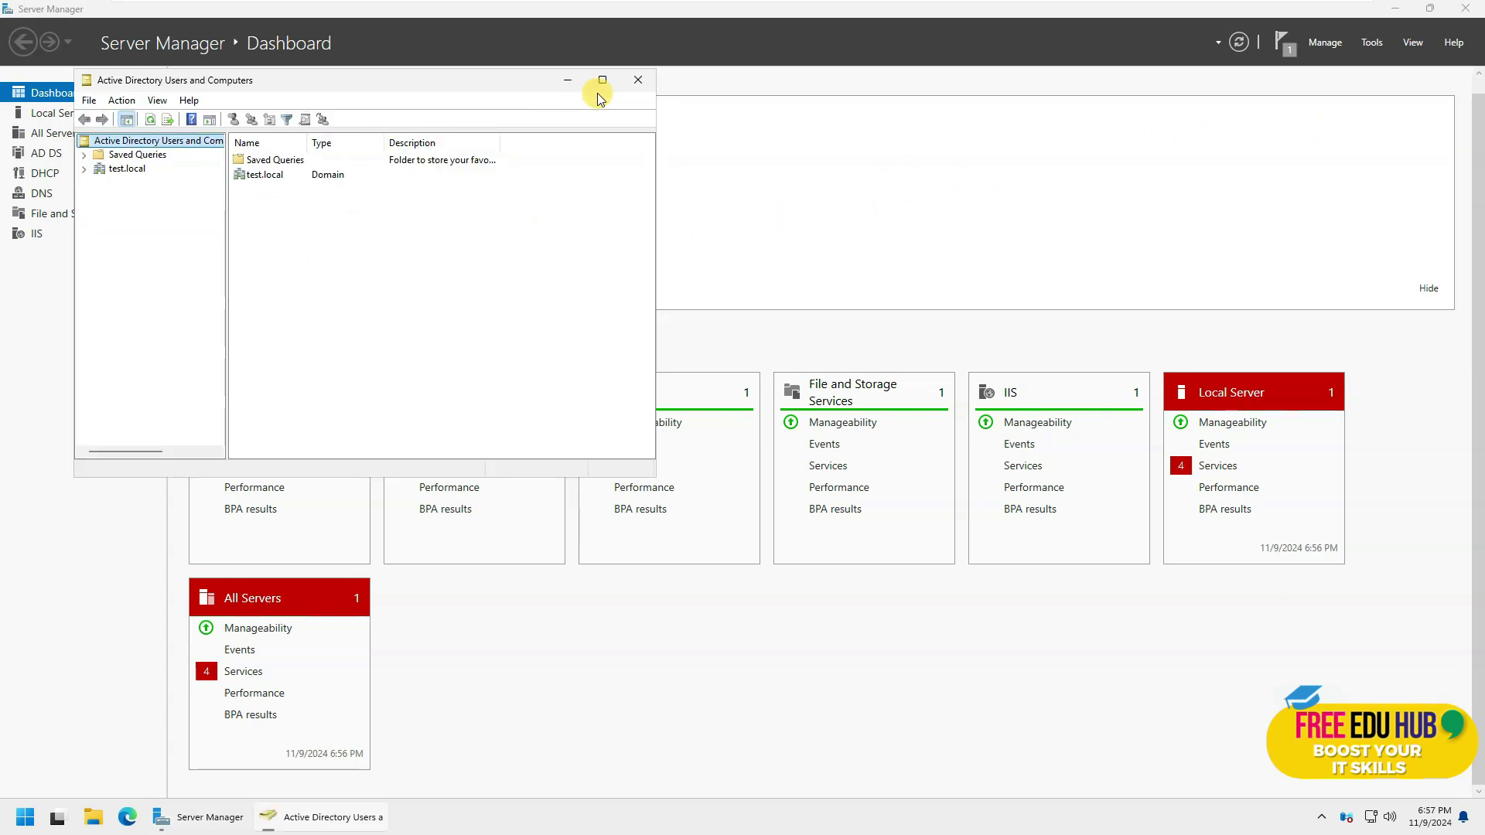
pyautogui.click(602, 81)
pyautogui.click(10, 95)
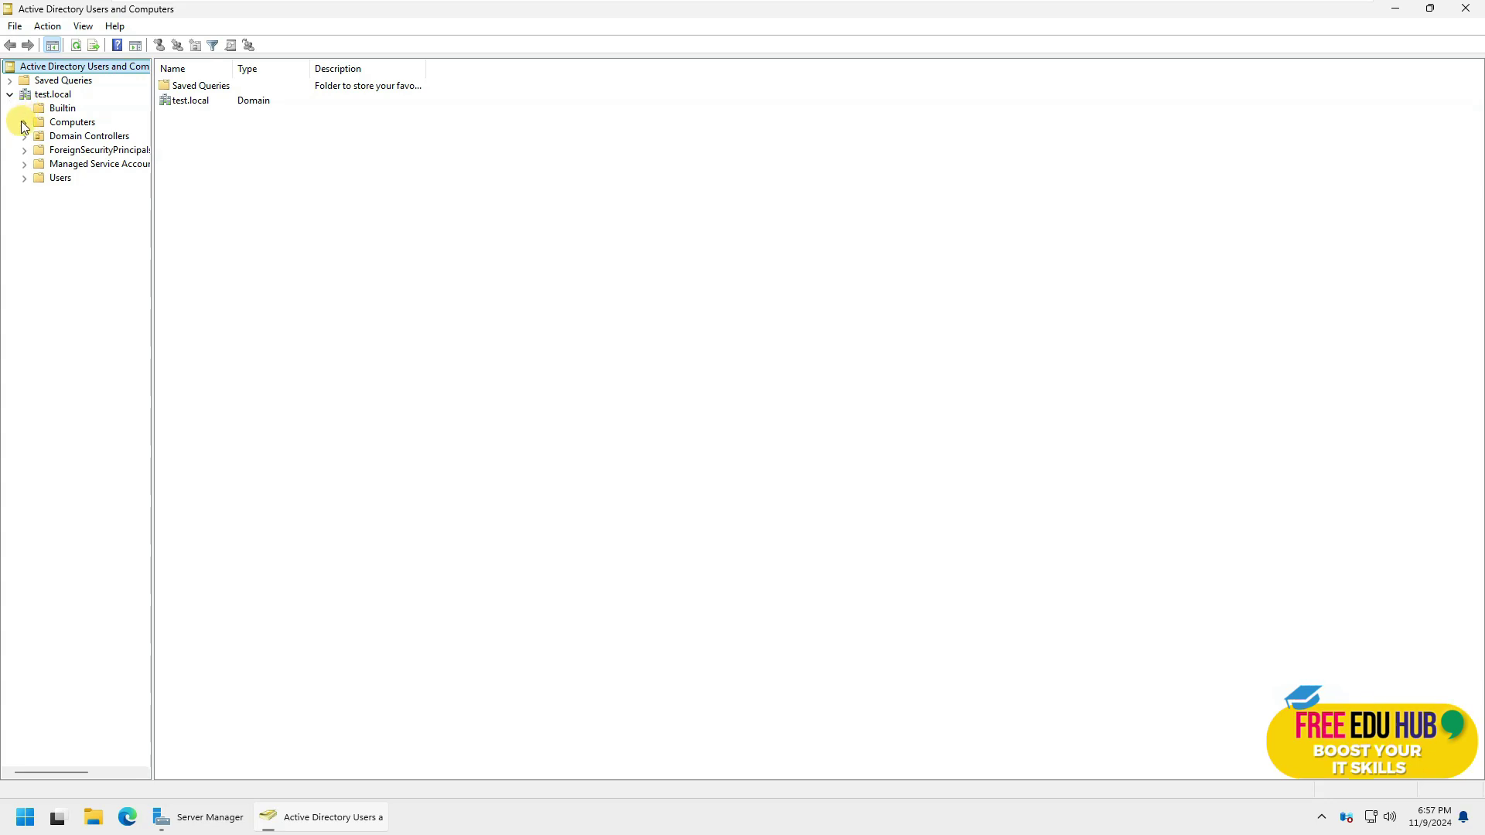
pyautogui.click(24, 178)
pyautogui.click(58, 182)
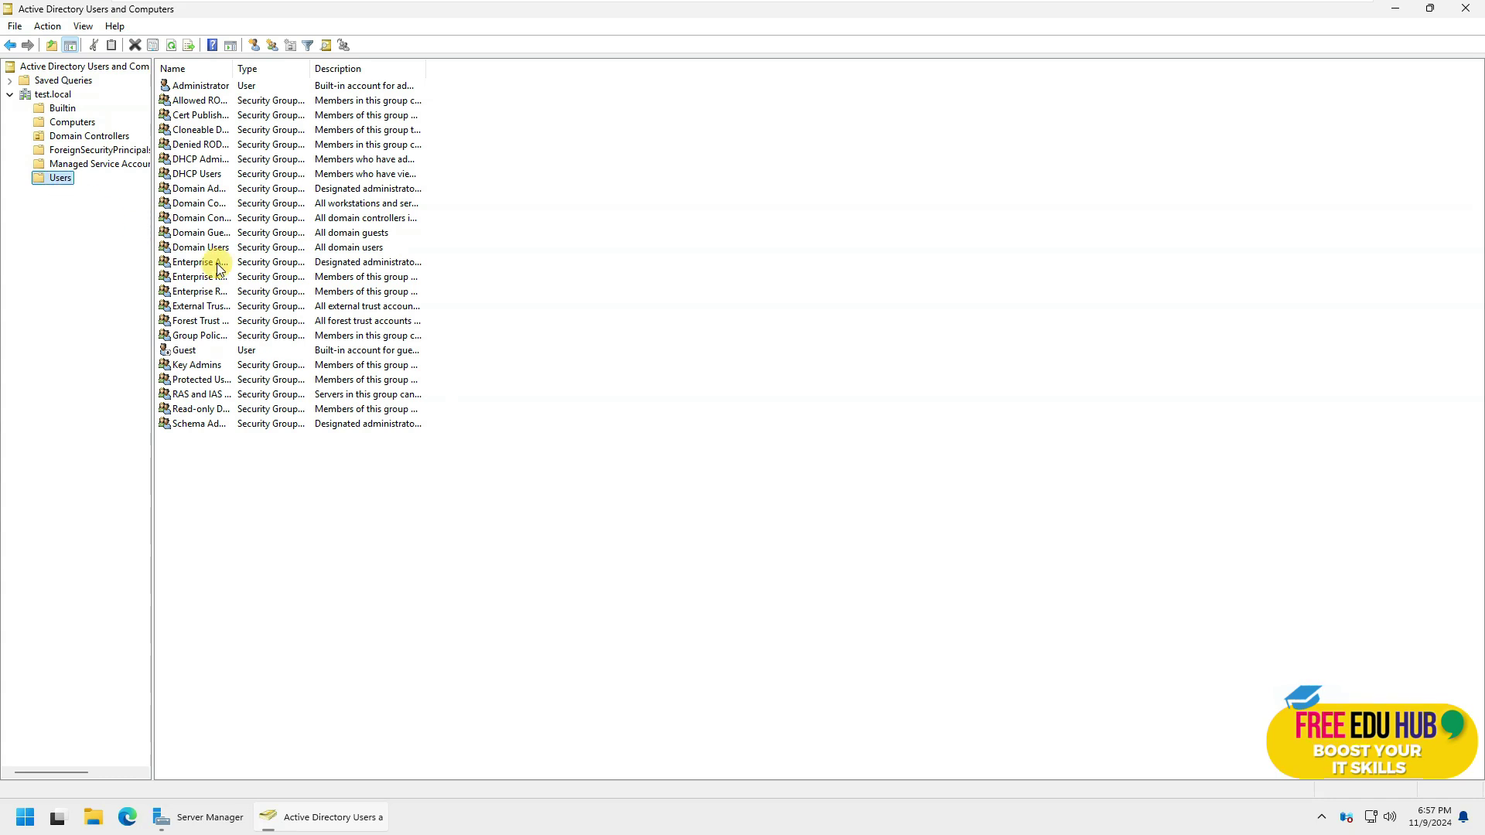
pyautogui.doubleClick(234, 68)
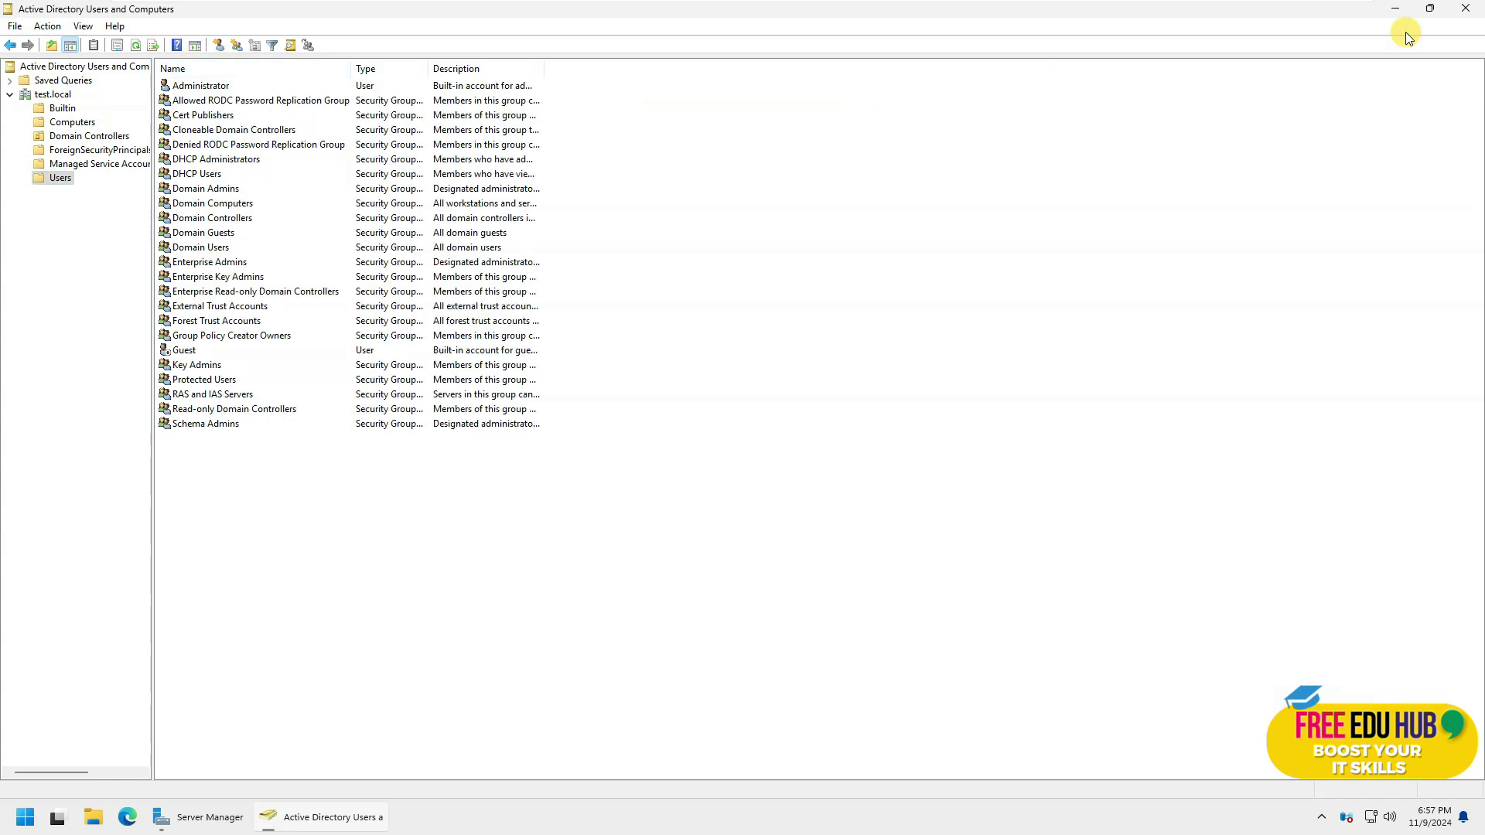
# Close Active Directory Users and Computers and launch IIS Manager from Tools.
pyautogui.click(1473, 8)
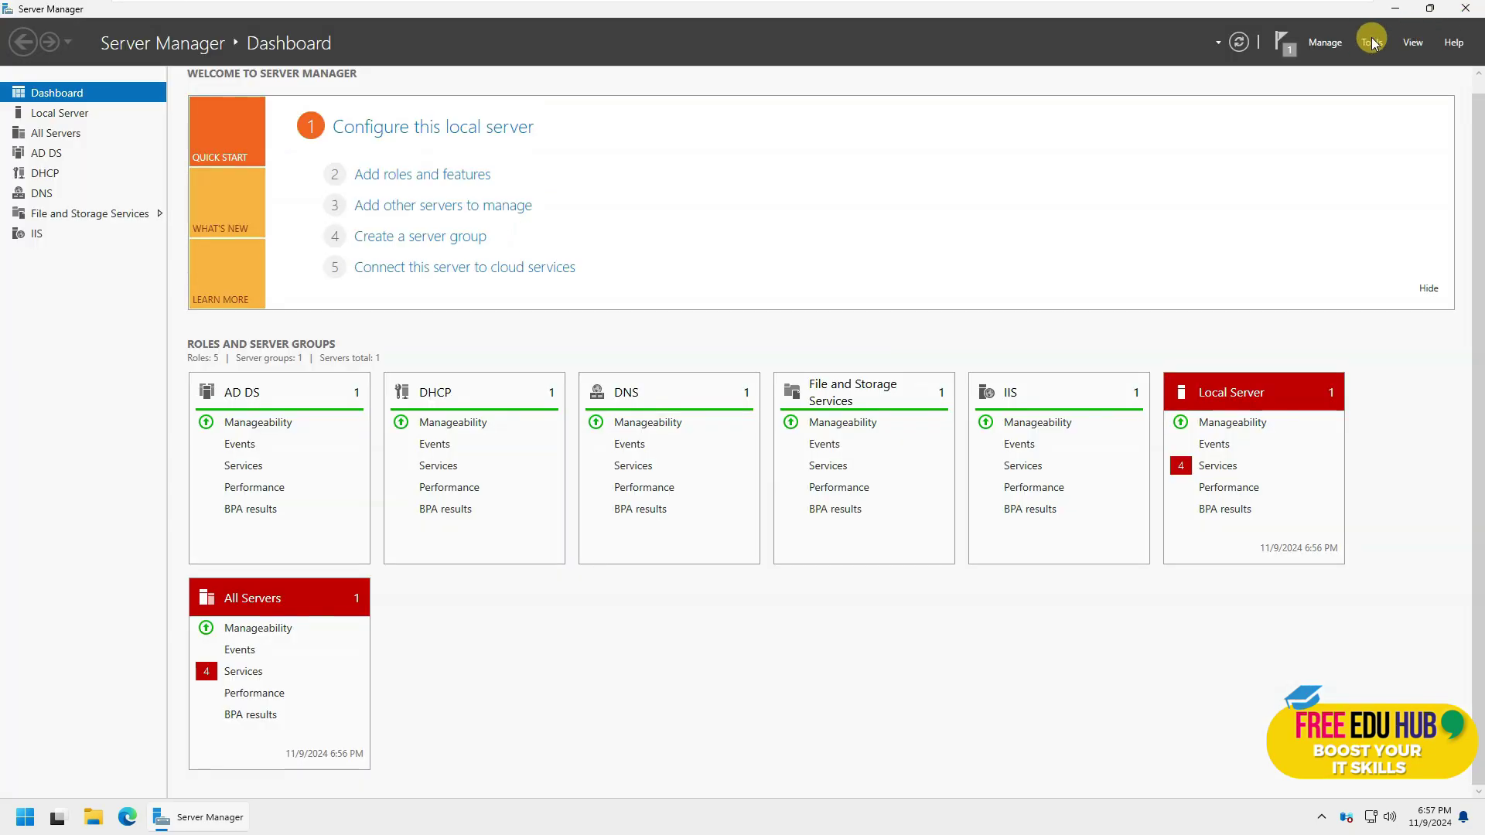
pyautogui.click(1345, 44)
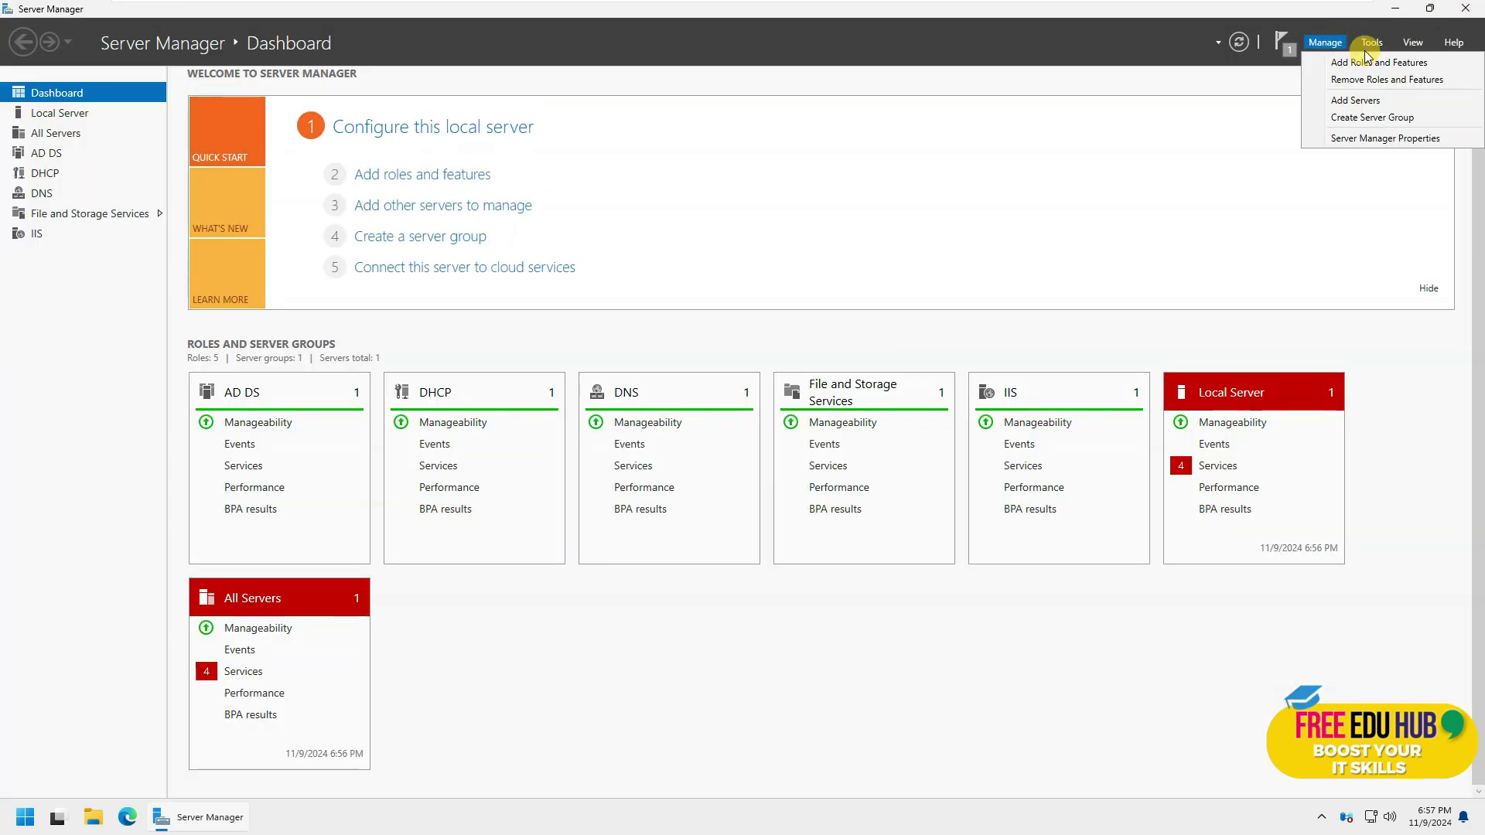
pyautogui.click(1371, 44)
pyautogui.click(1370, 44)
pyautogui.click(1370, 44)
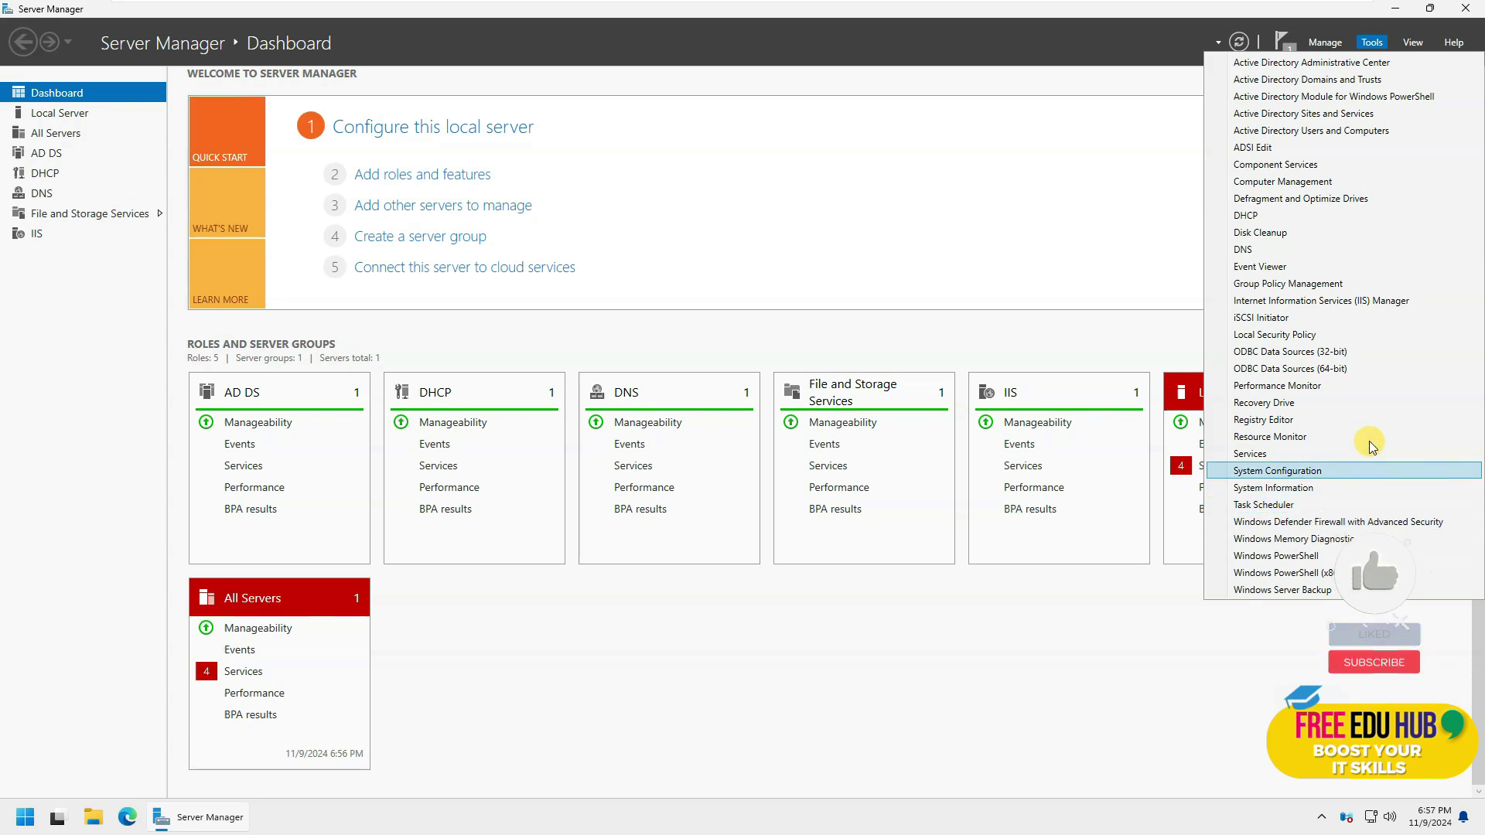
pyautogui.click(1364, 299)
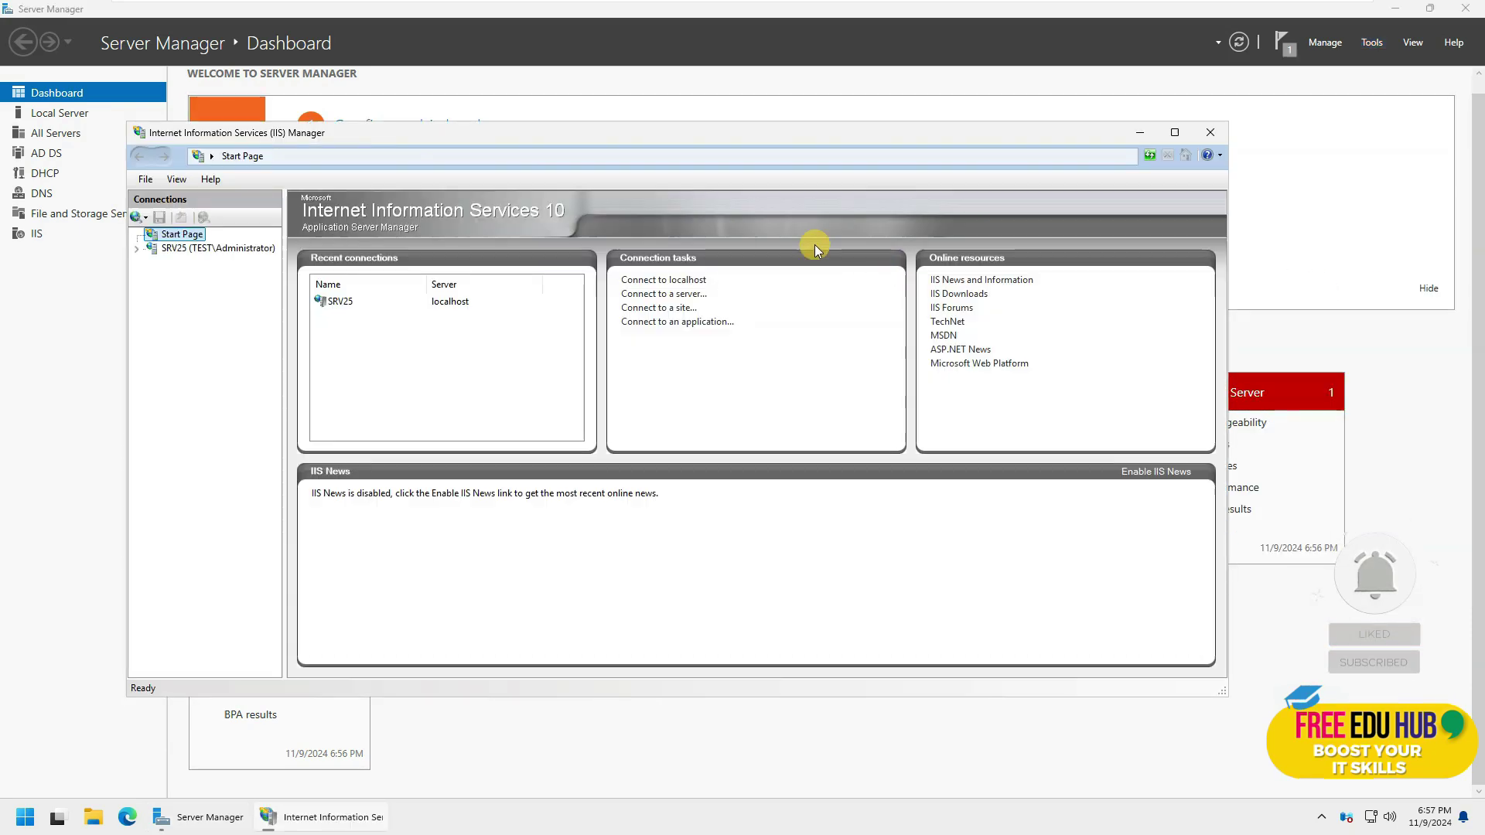
# Check SRV25's Application Pools show DefaultAppPool Started, then minimize IIS Manager and Server Manager.
pyautogui.click(1175, 133)
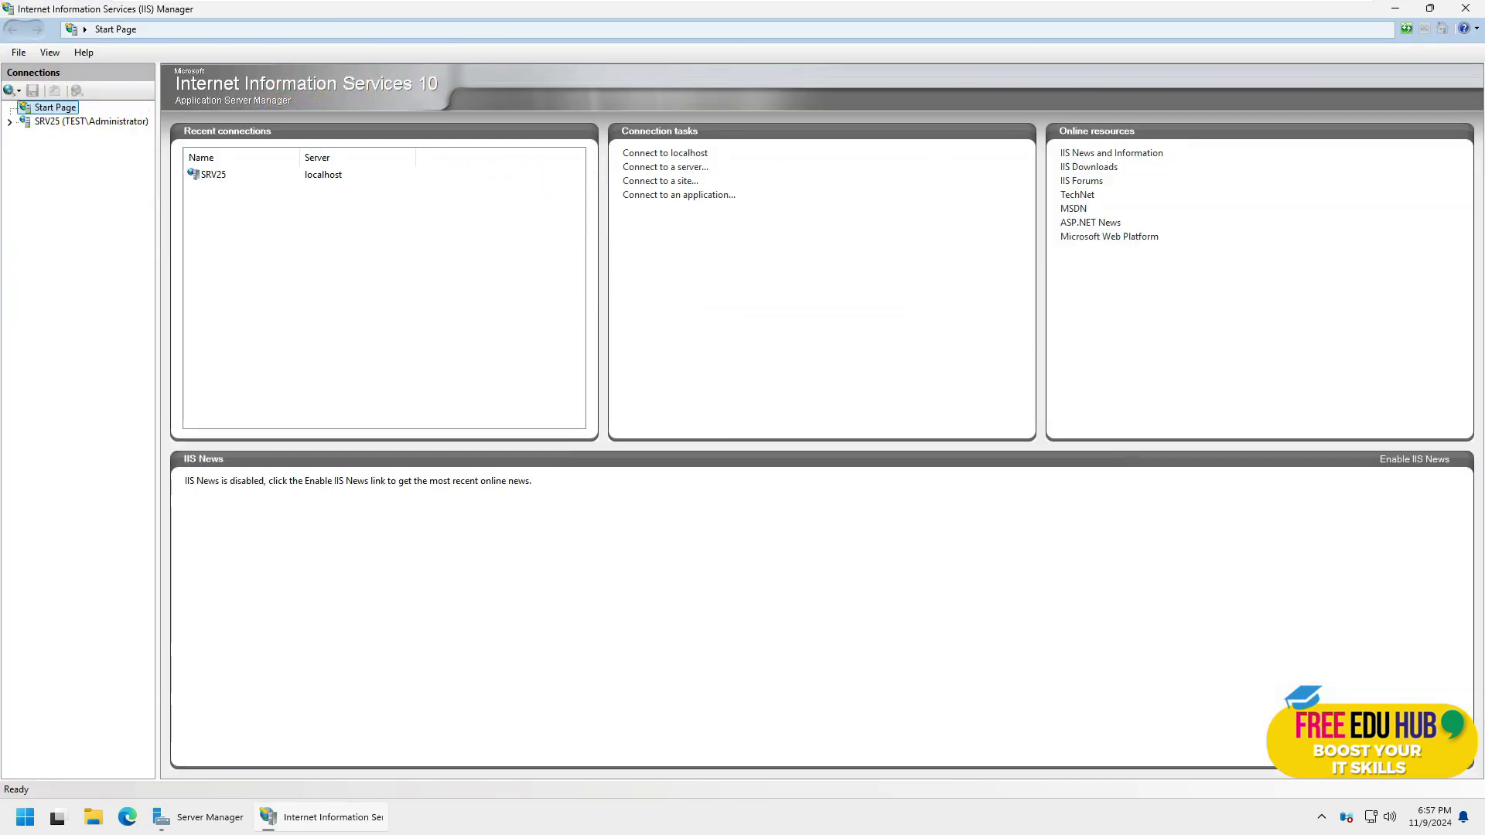
pyautogui.click(27, 122)
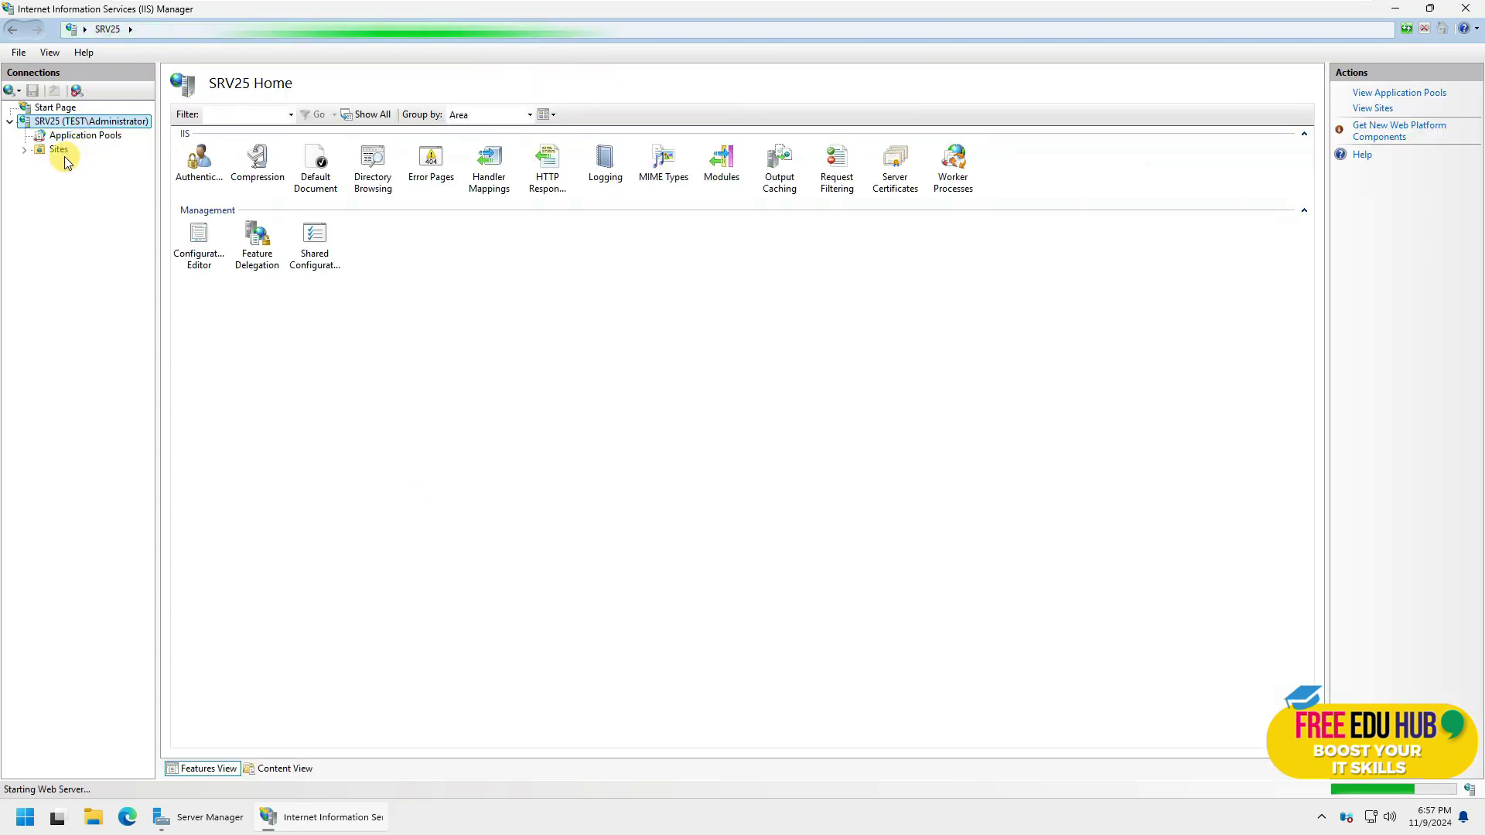
pyautogui.click(79, 139)
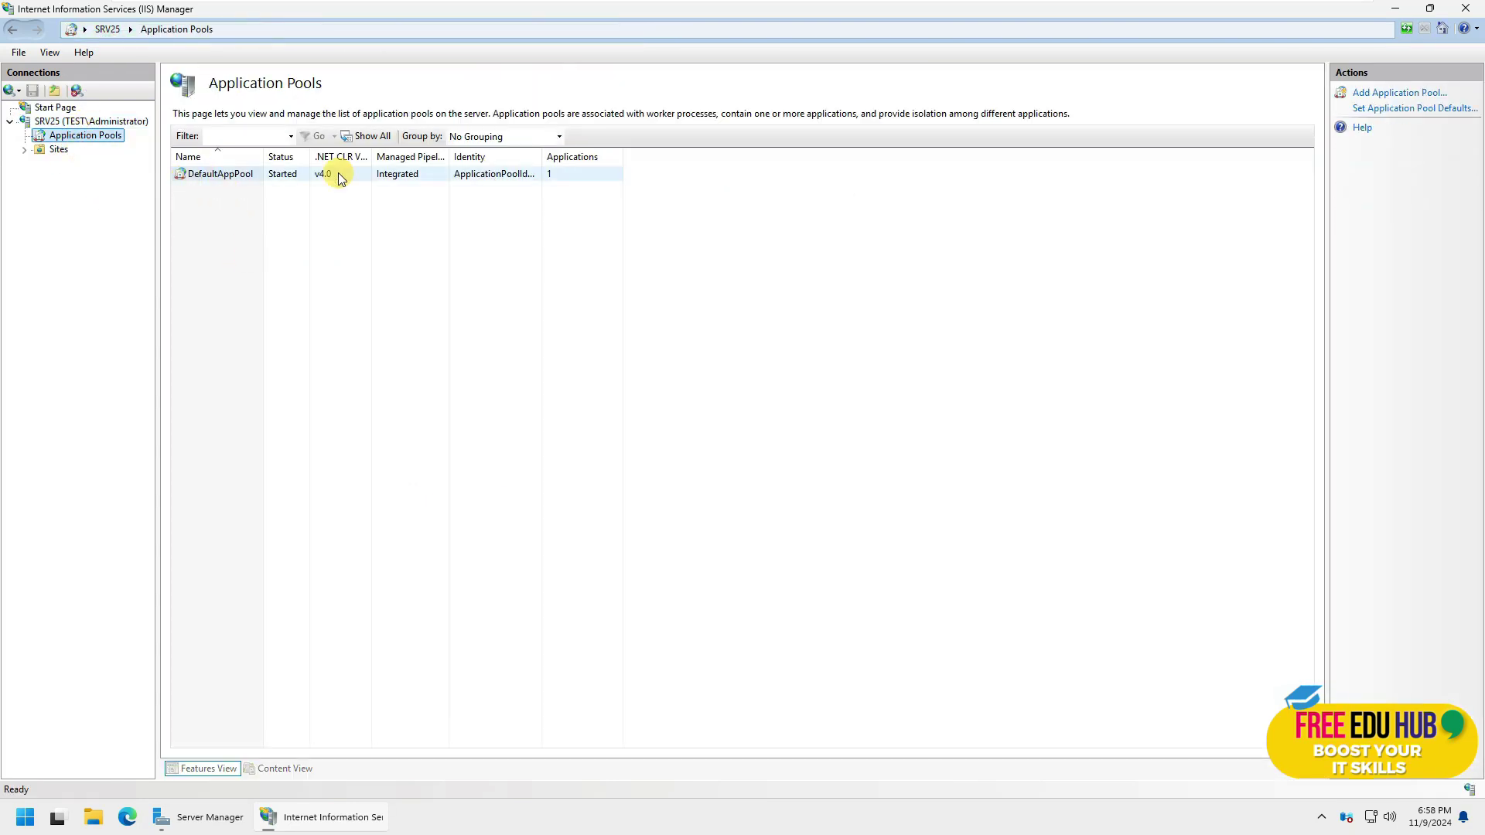
pyautogui.click(1402, 10)
pyautogui.click(1392, 12)
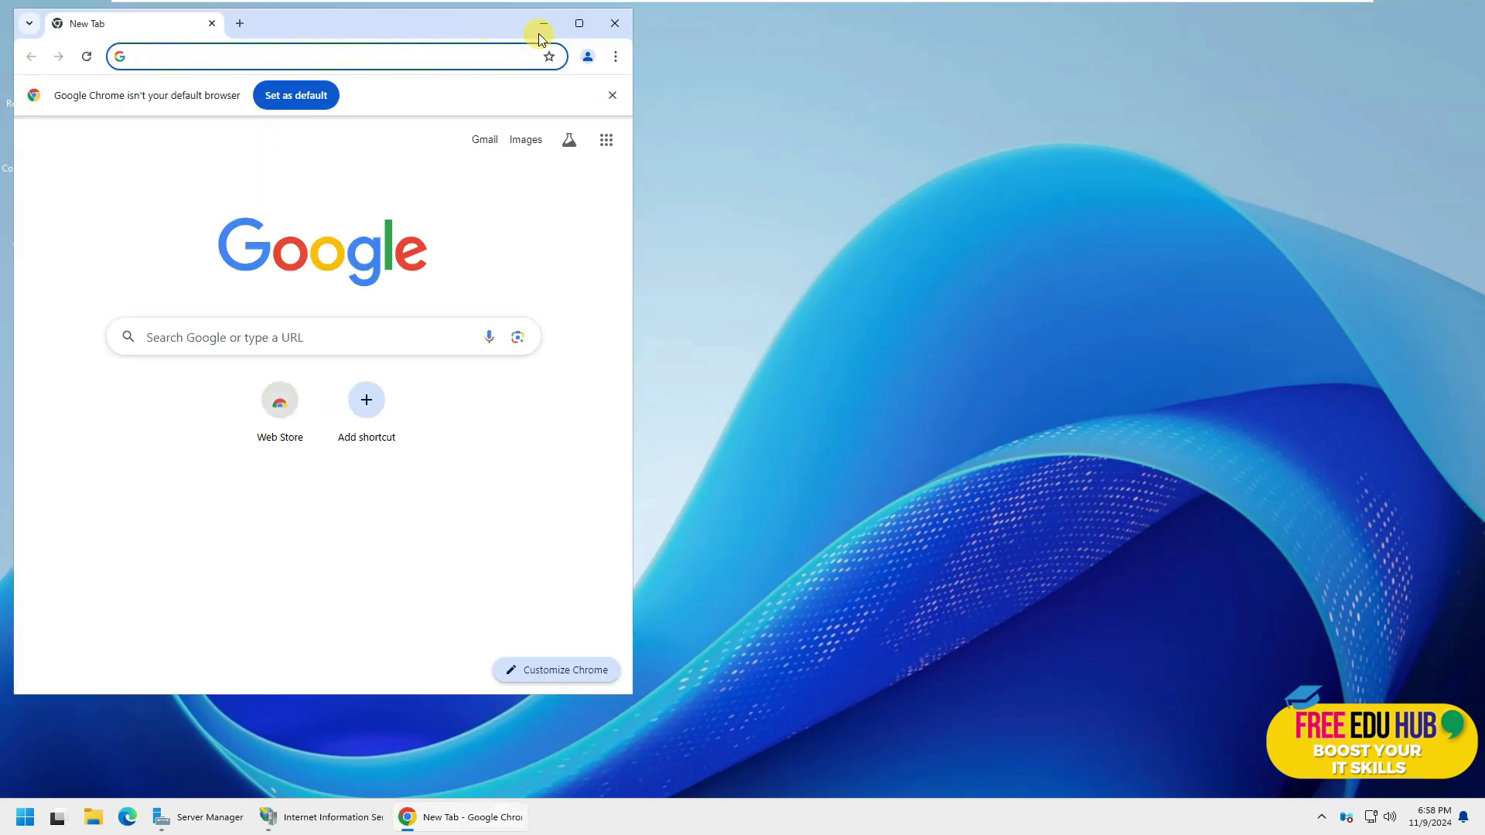
pyautogui.click(579, 23)
pyautogui.click(249, 51)
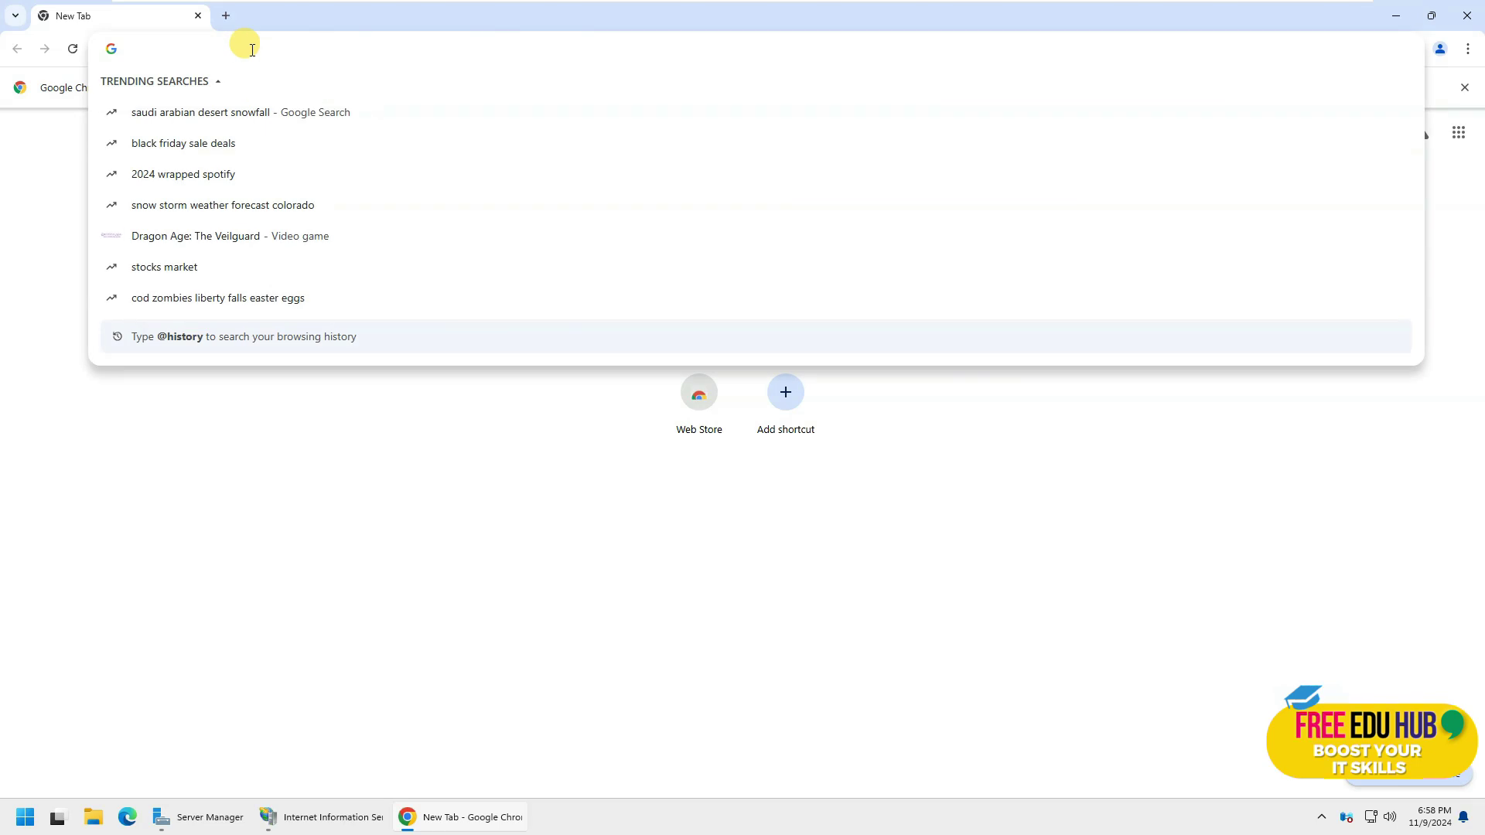
pyautogui.write('http:')
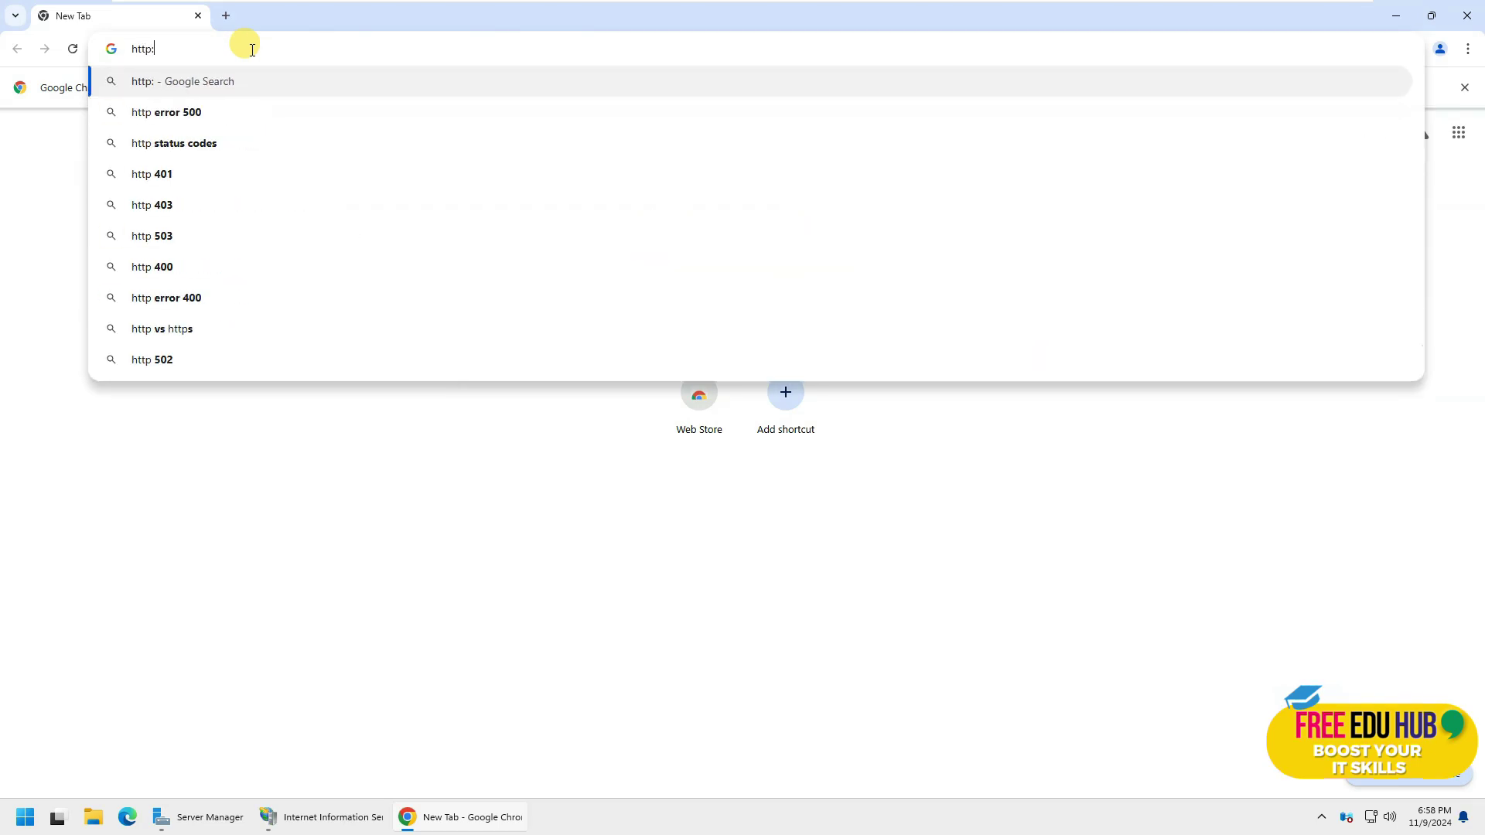
pyautogui.write('//localho')
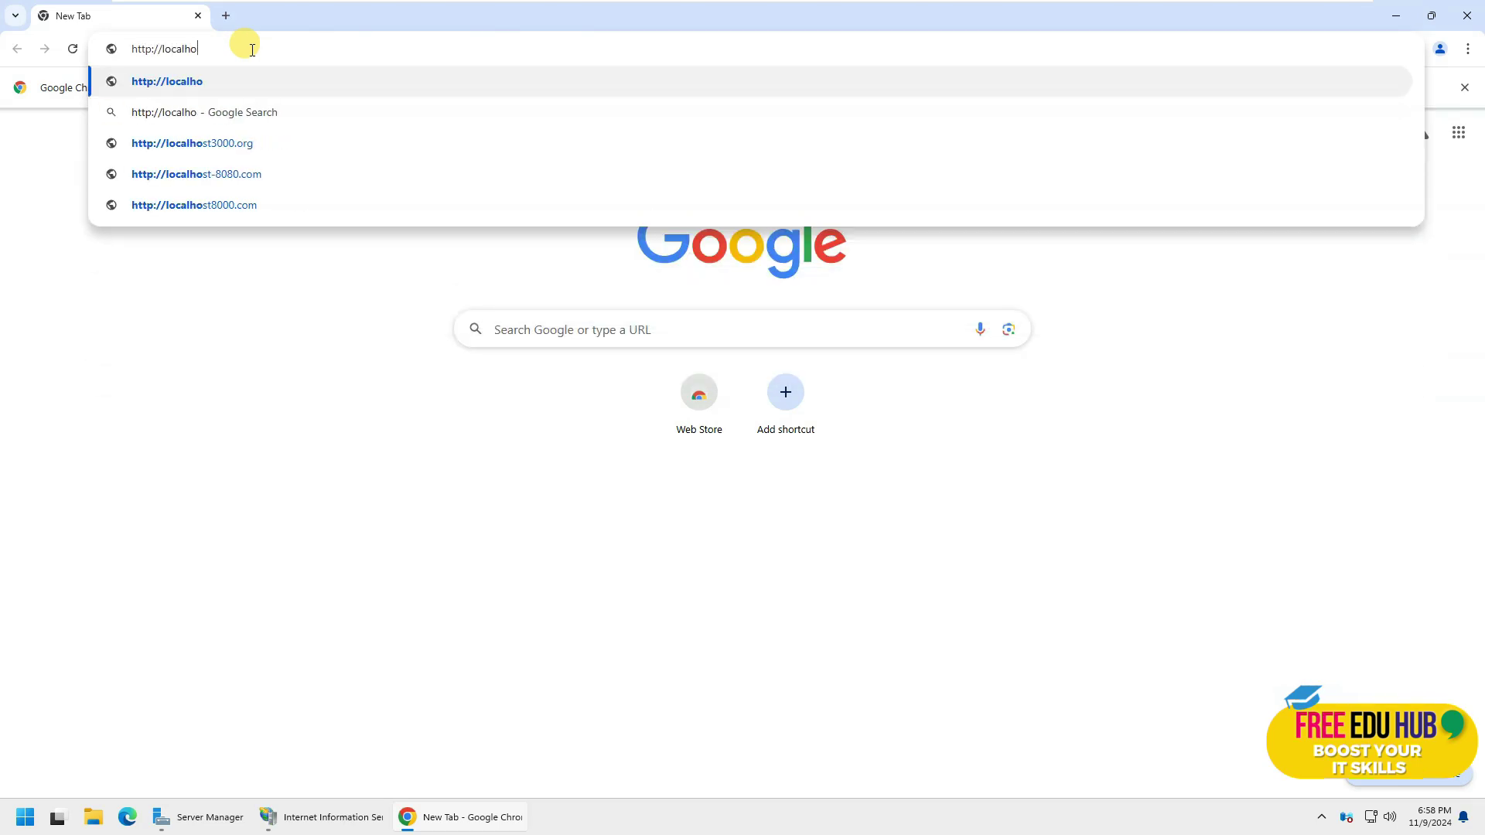
pyautogui.write('st')
pyautogui.press('Return')
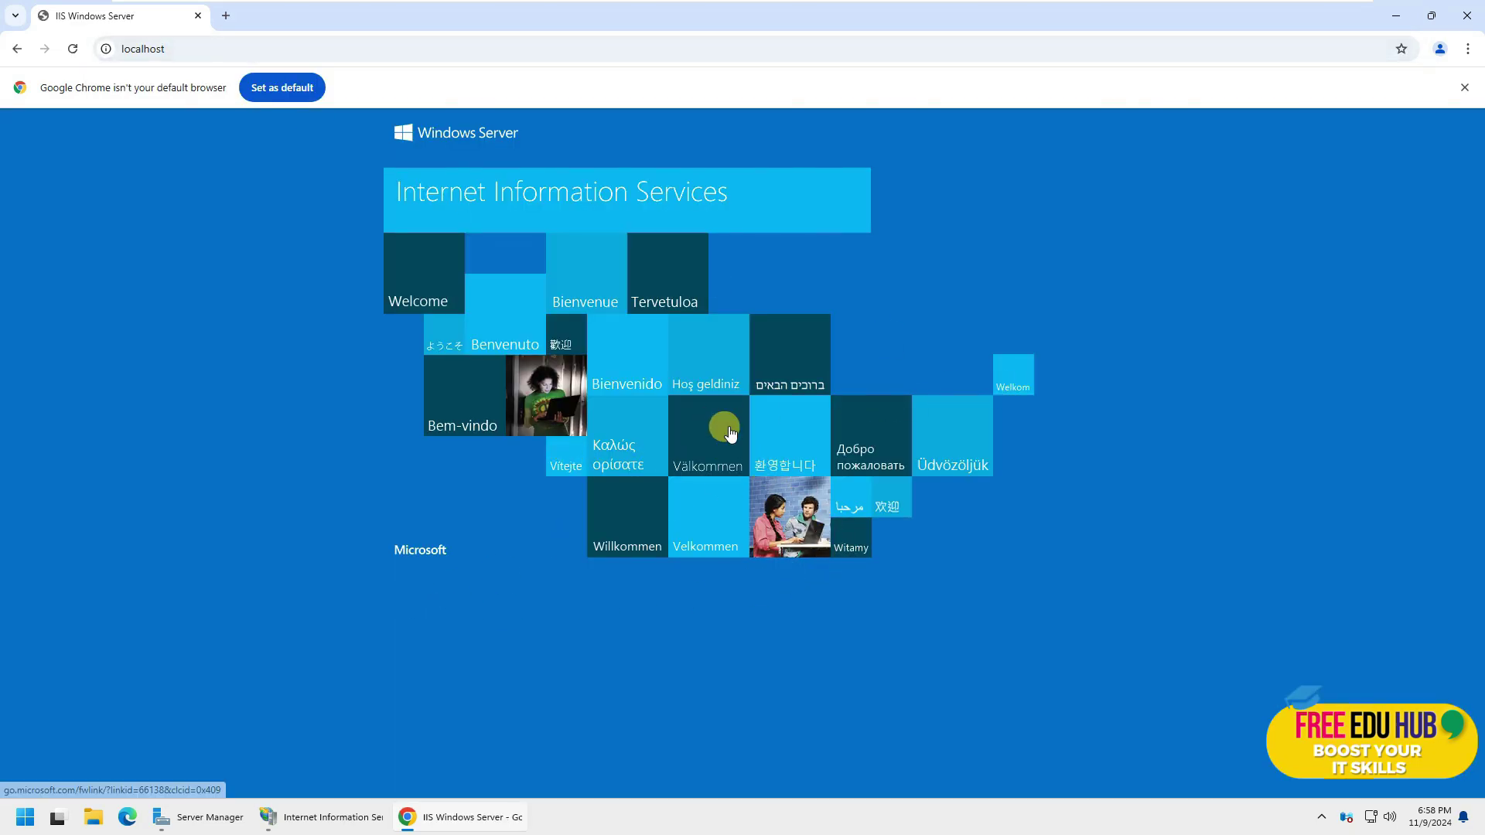
pyautogui.click(1469, 16)
pyautogui.hotkey('alt', 'Tab')
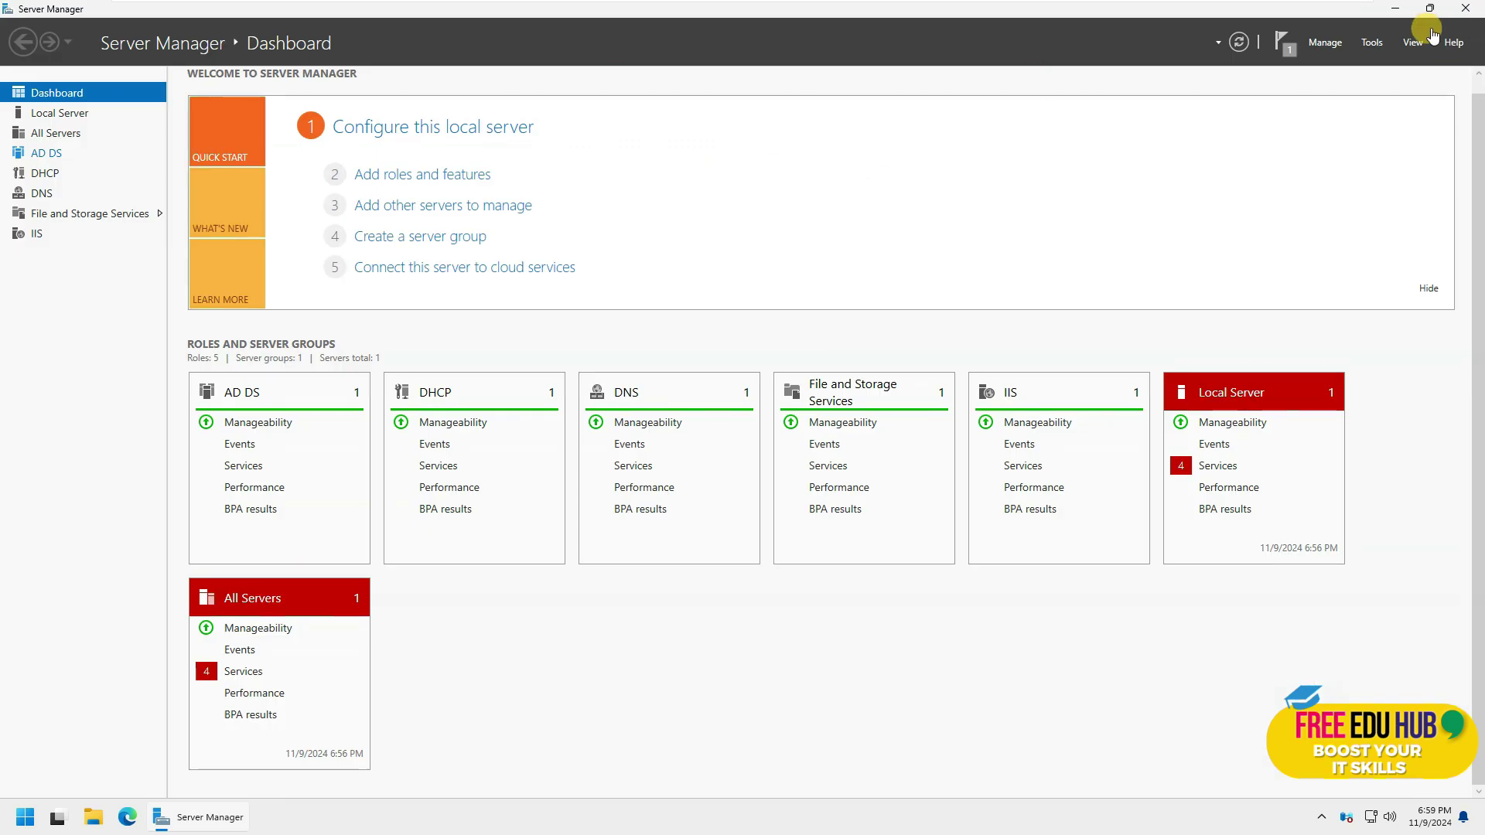
# Launch DNS Manager maximized and browse SRV25's lookup zones, trust points and conditional forwarders.
pyautogui.click(1373, 44)
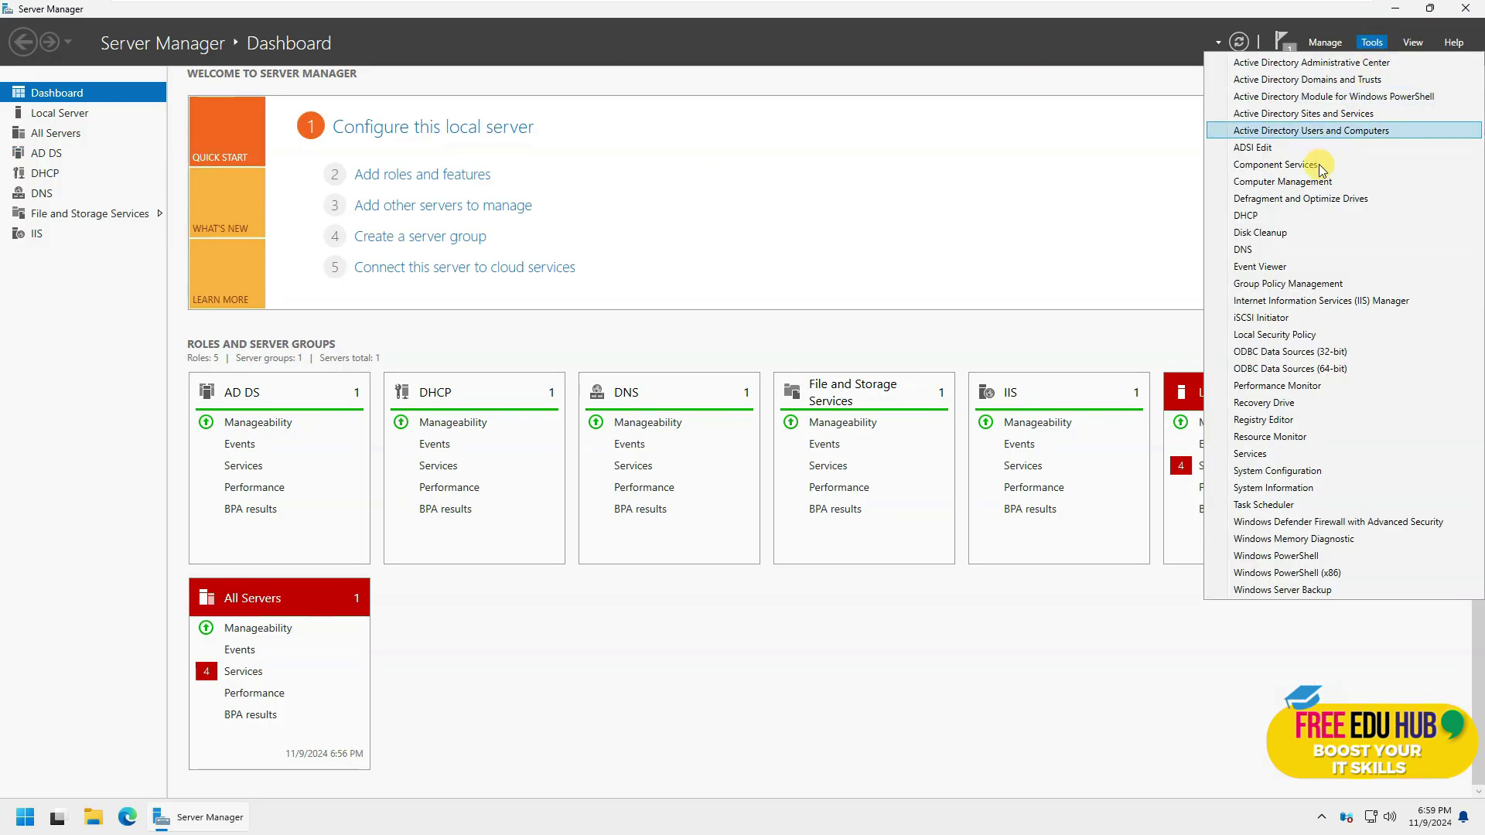
pyautogui.click(1260, 251)
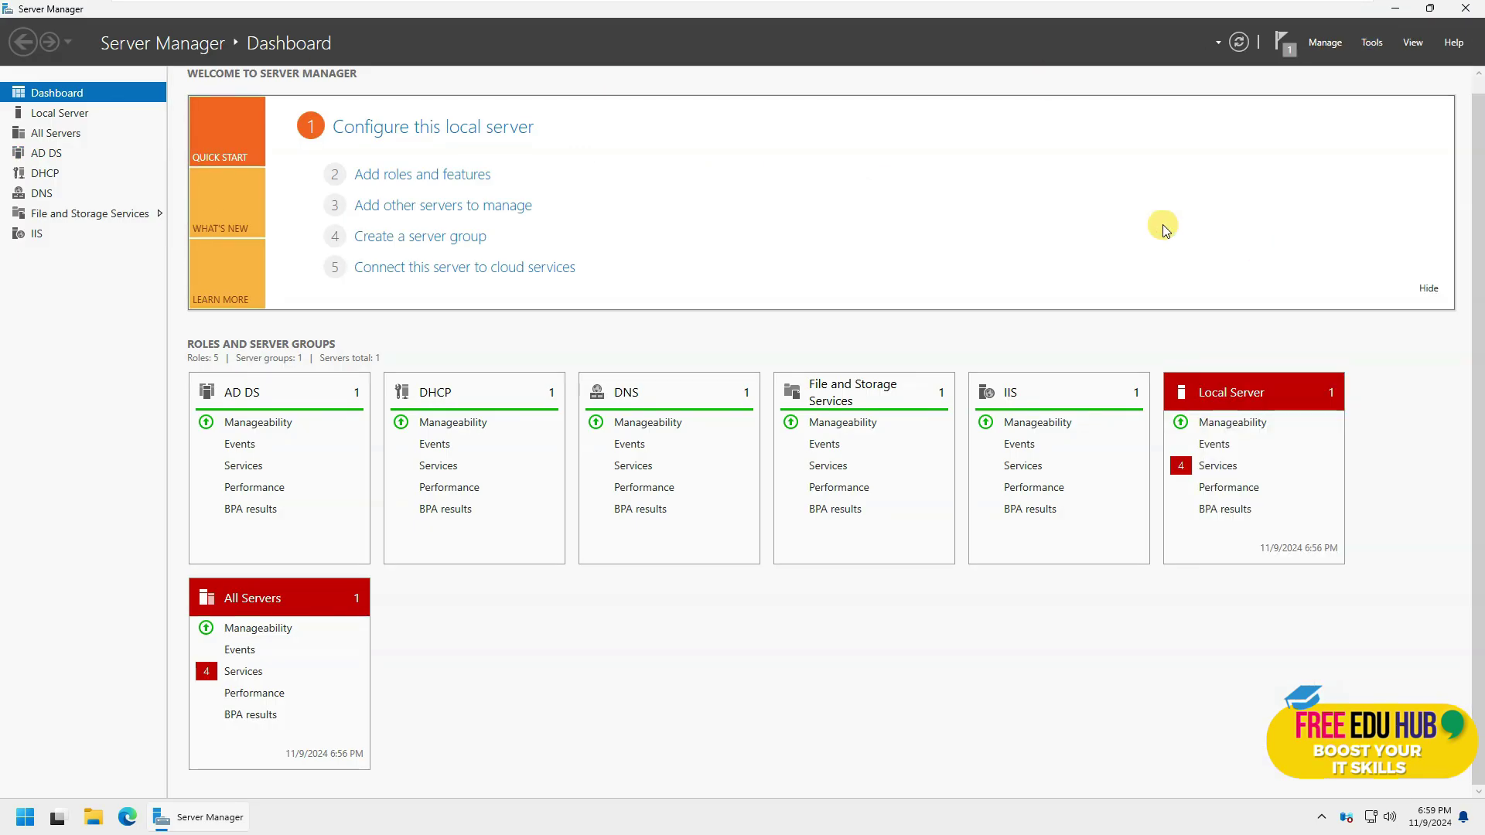
pyautogui.click(576, 47)
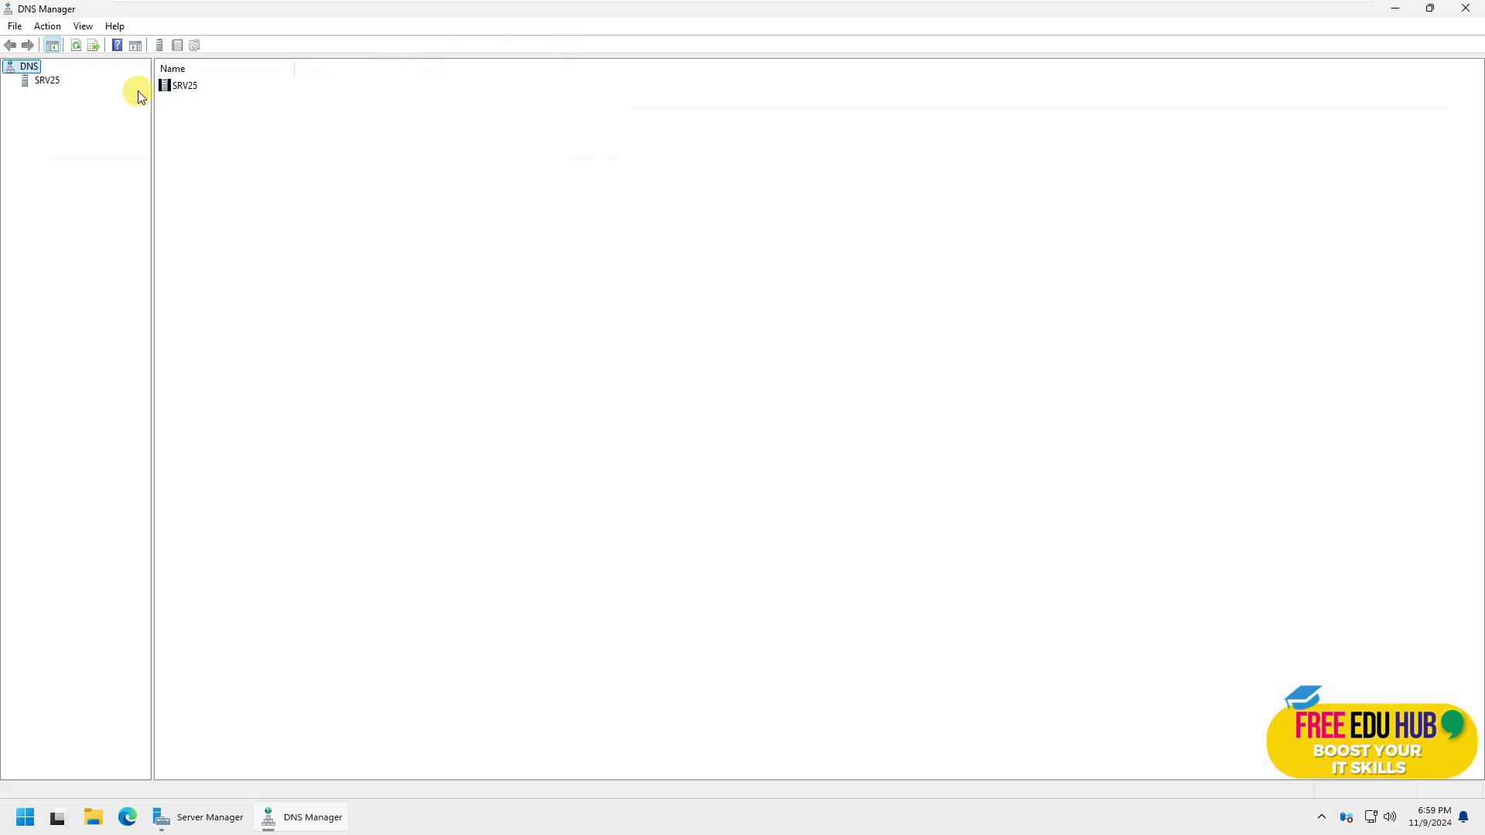
pyautogui.click(48, 80)
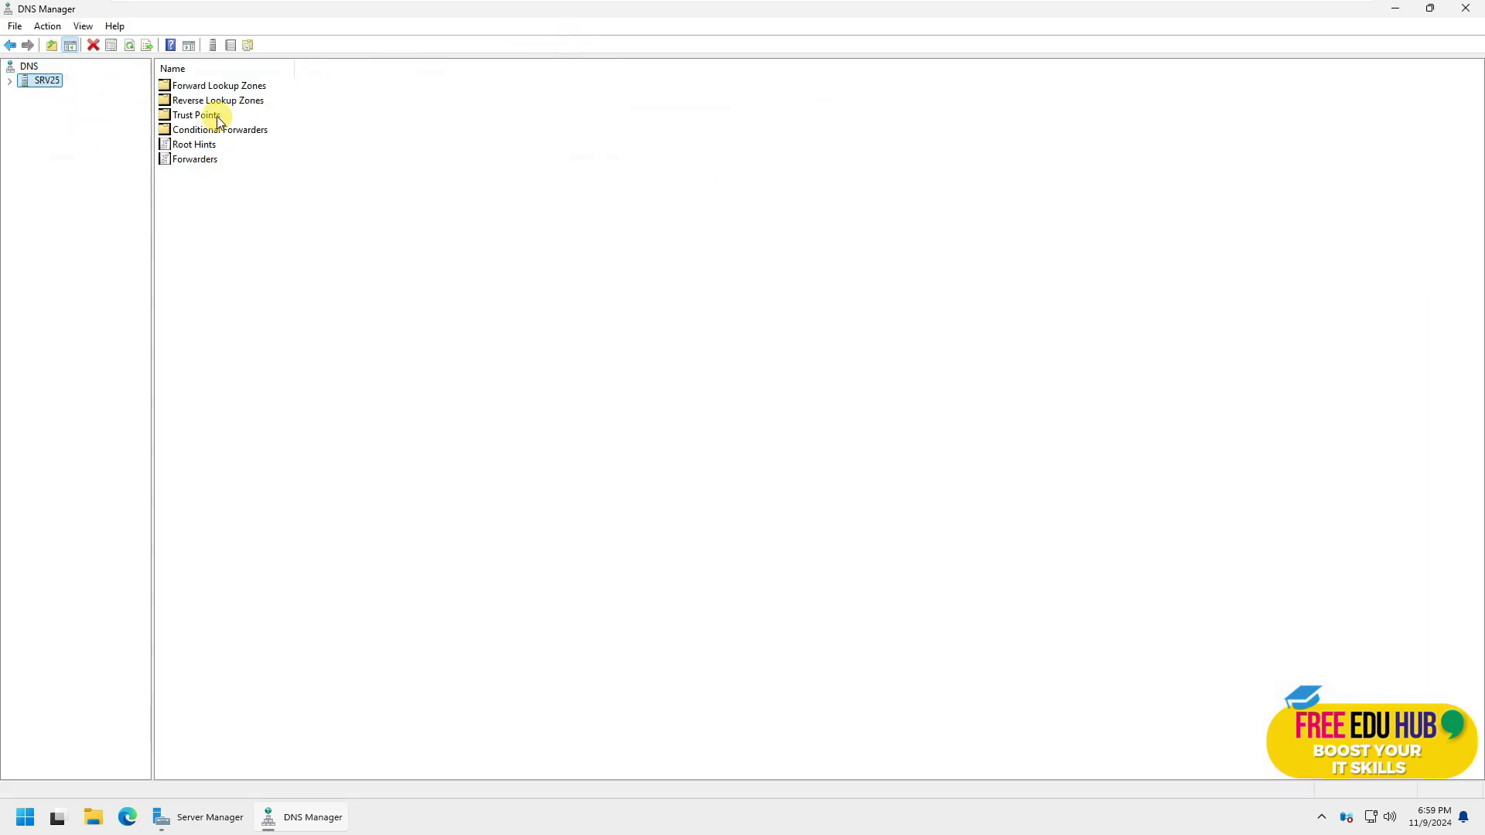
pyautogui.doubleClick(219, 85)
pyautogui.click(66, 110)
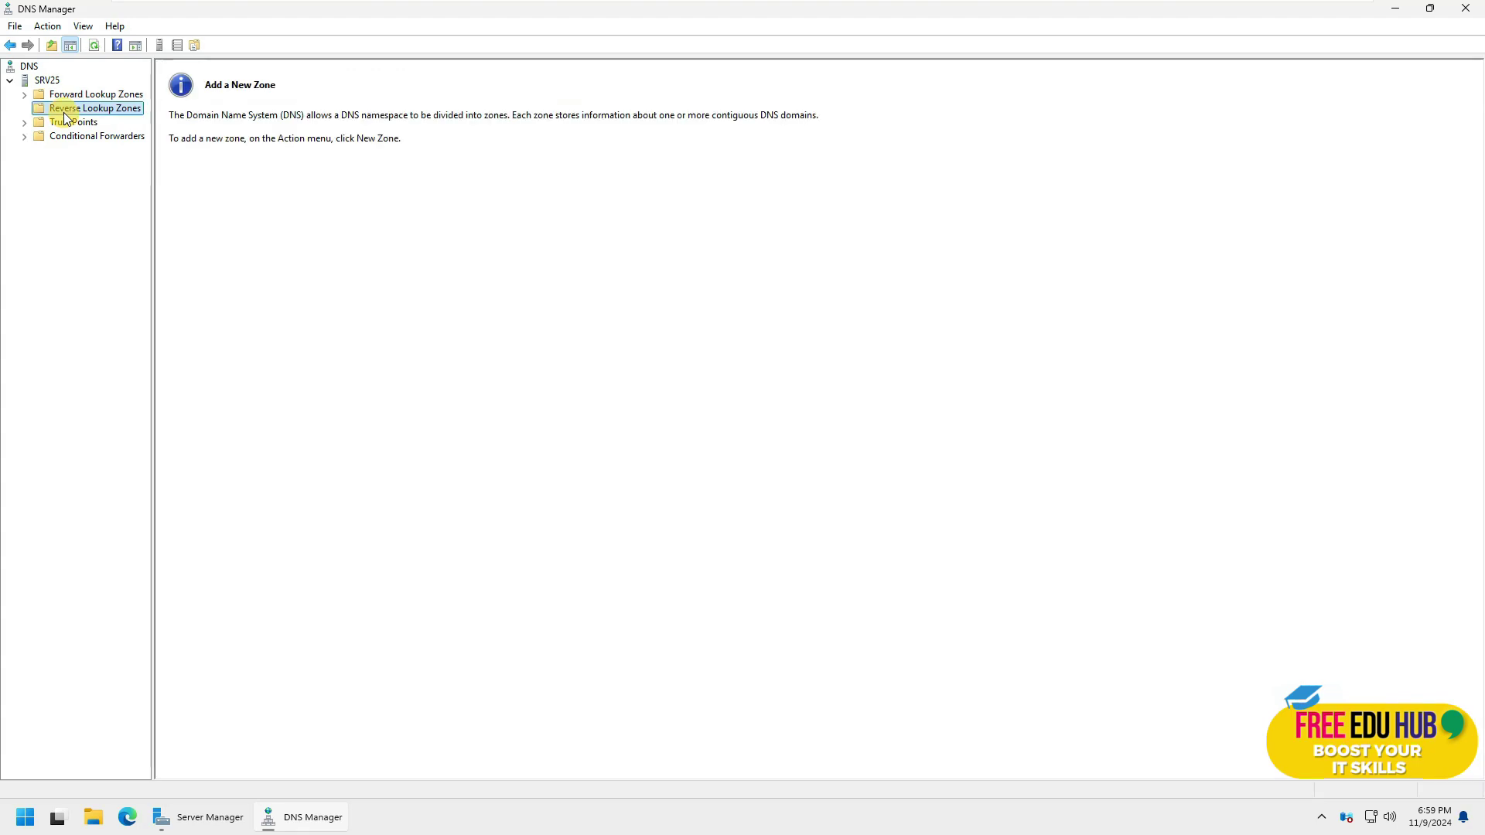
pyautogui.click(66, 123)
pyautogui.click(65, 137)
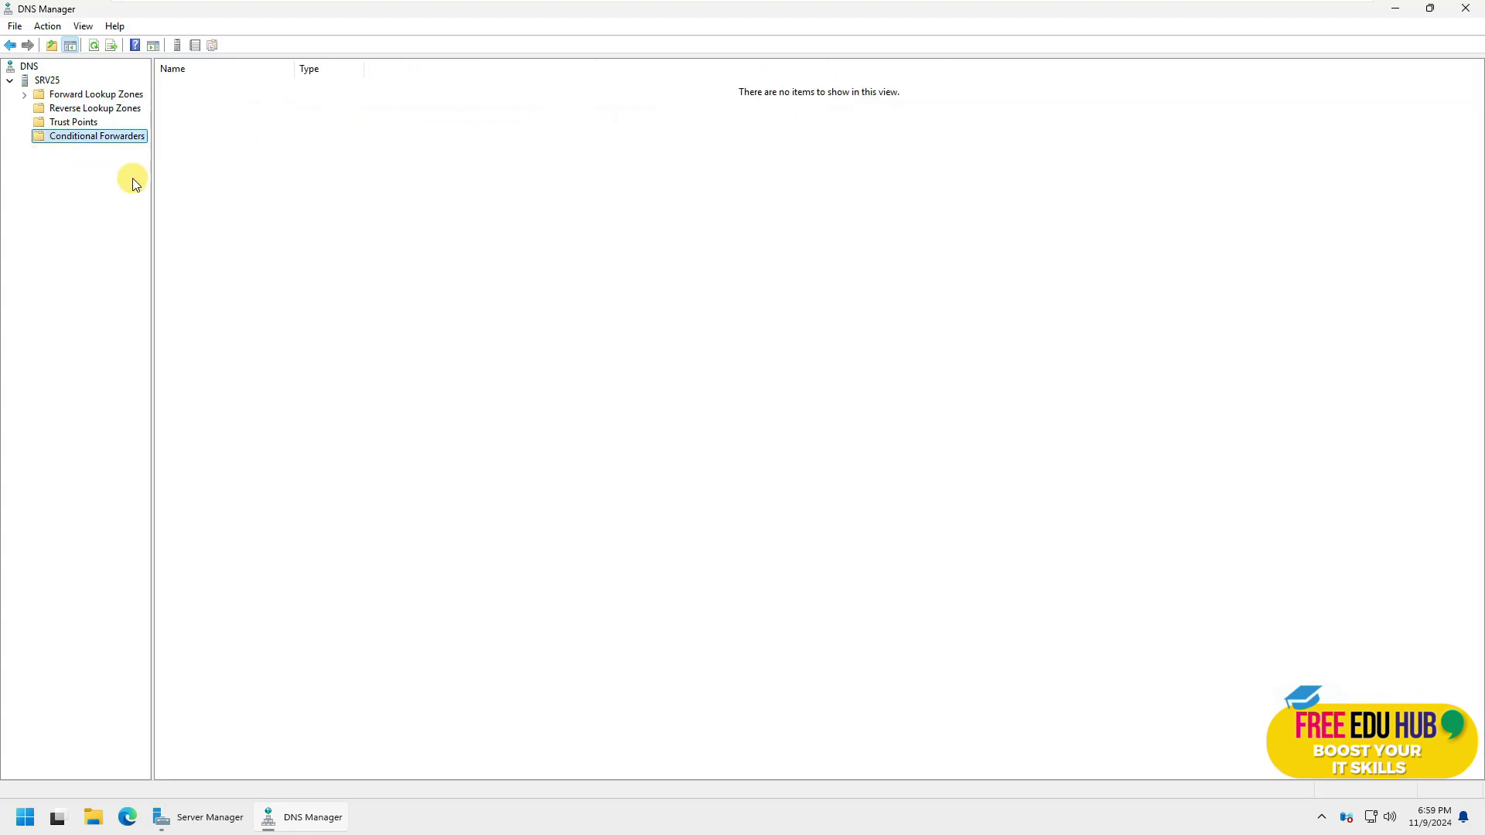
# Expand the _msdcs.test.local and test.local zones down to ForestDnsZones' _tcp records.
pyautogui.click(25, 95)
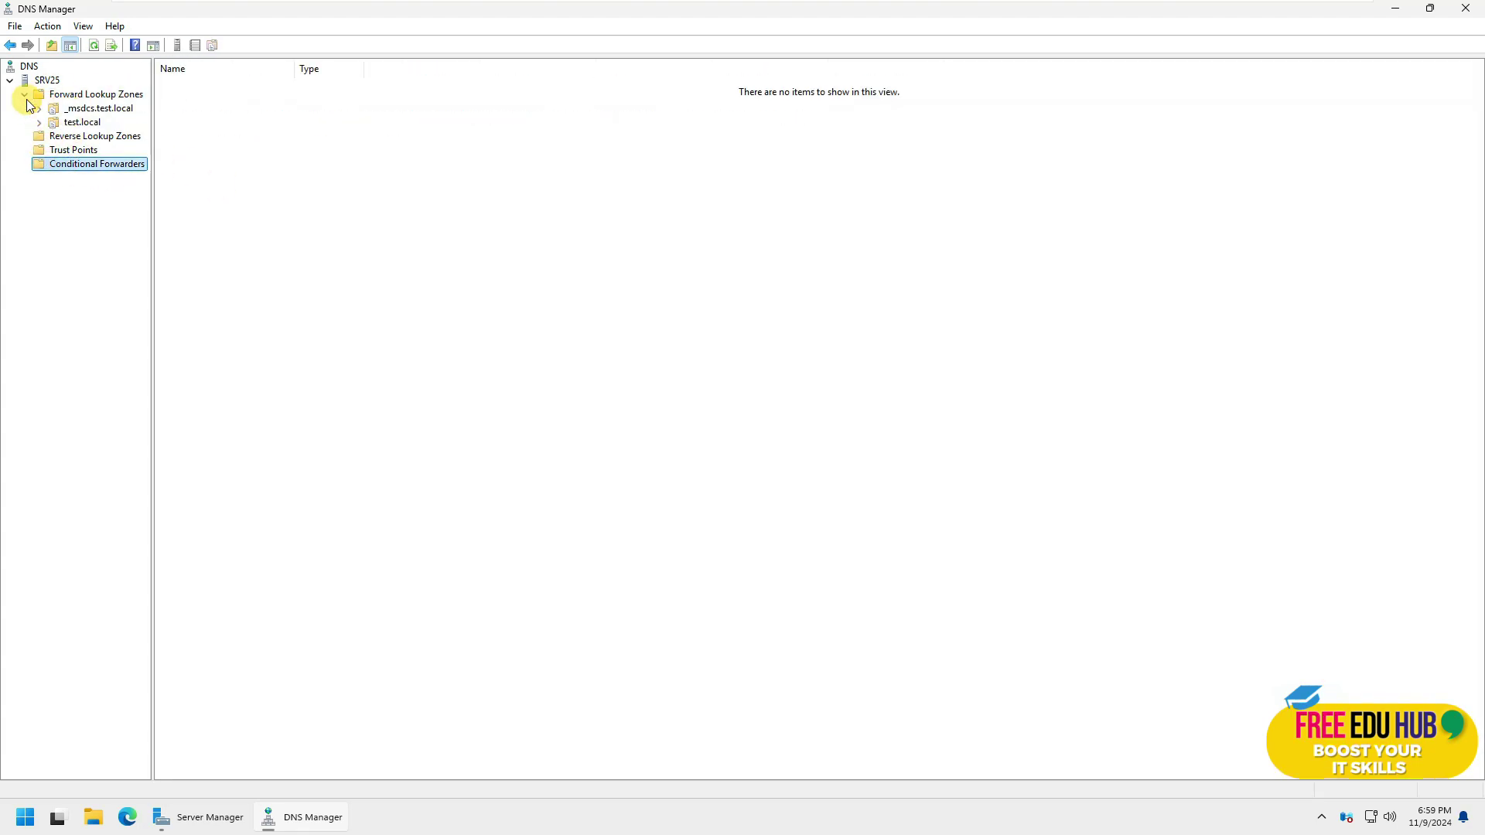
pyautogui.doubleClick(69, 112)
pyautogui.doubleClick(82, 180)
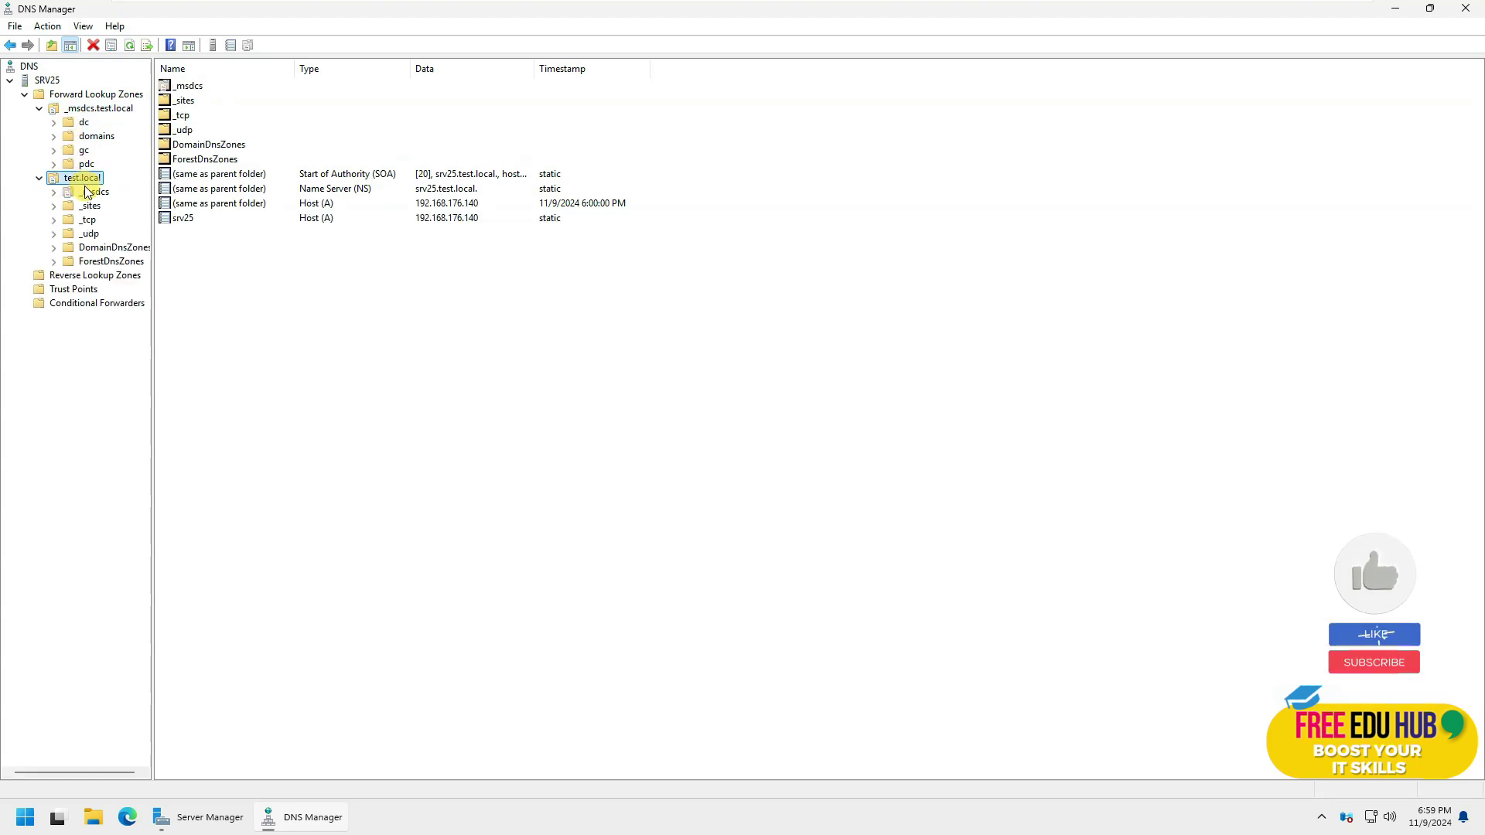
pyautogui.doubleClick(99, 249)
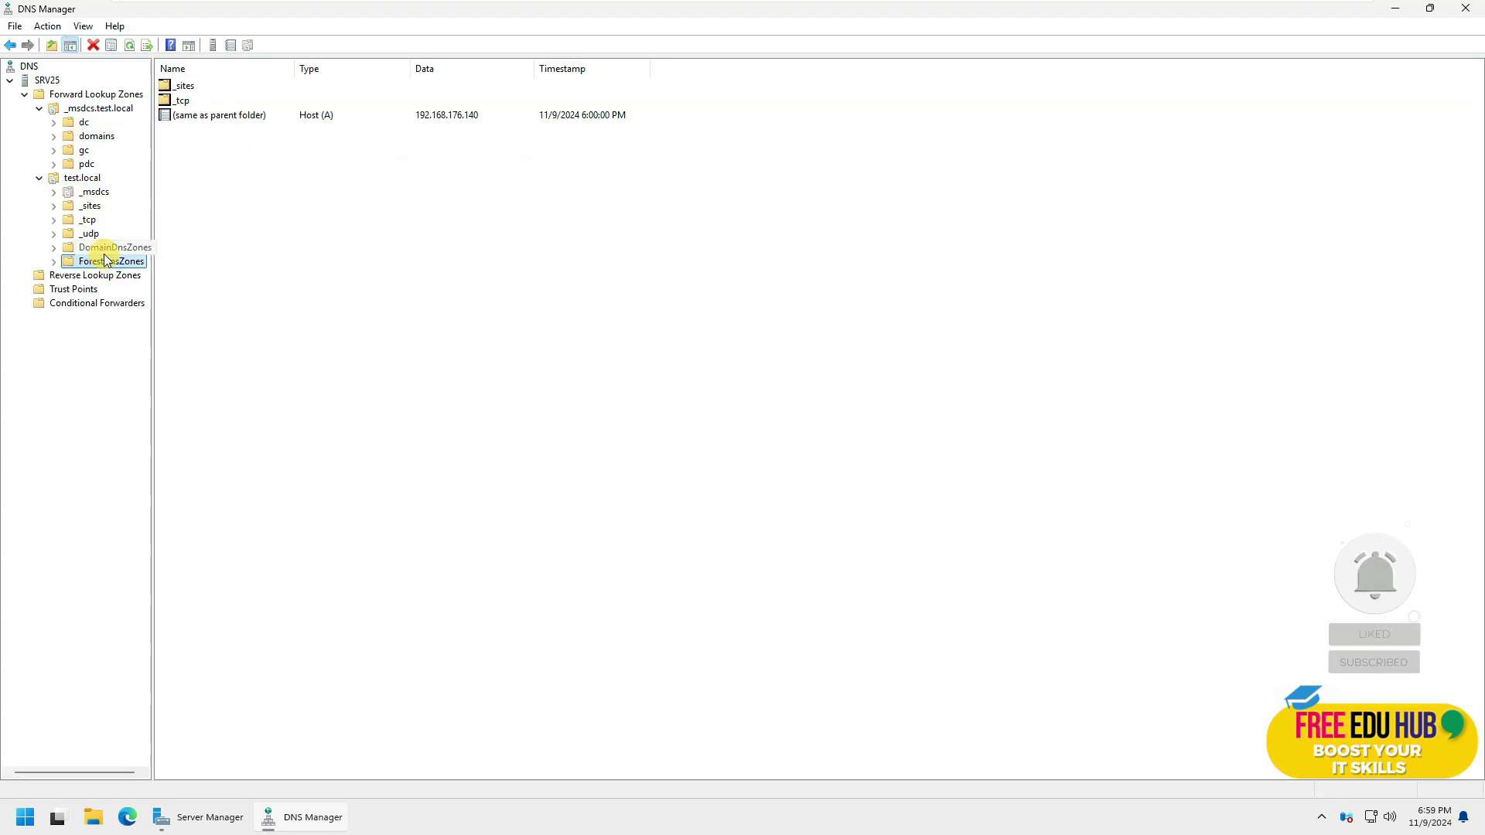
pyautogui.doubleClick(136, 291)
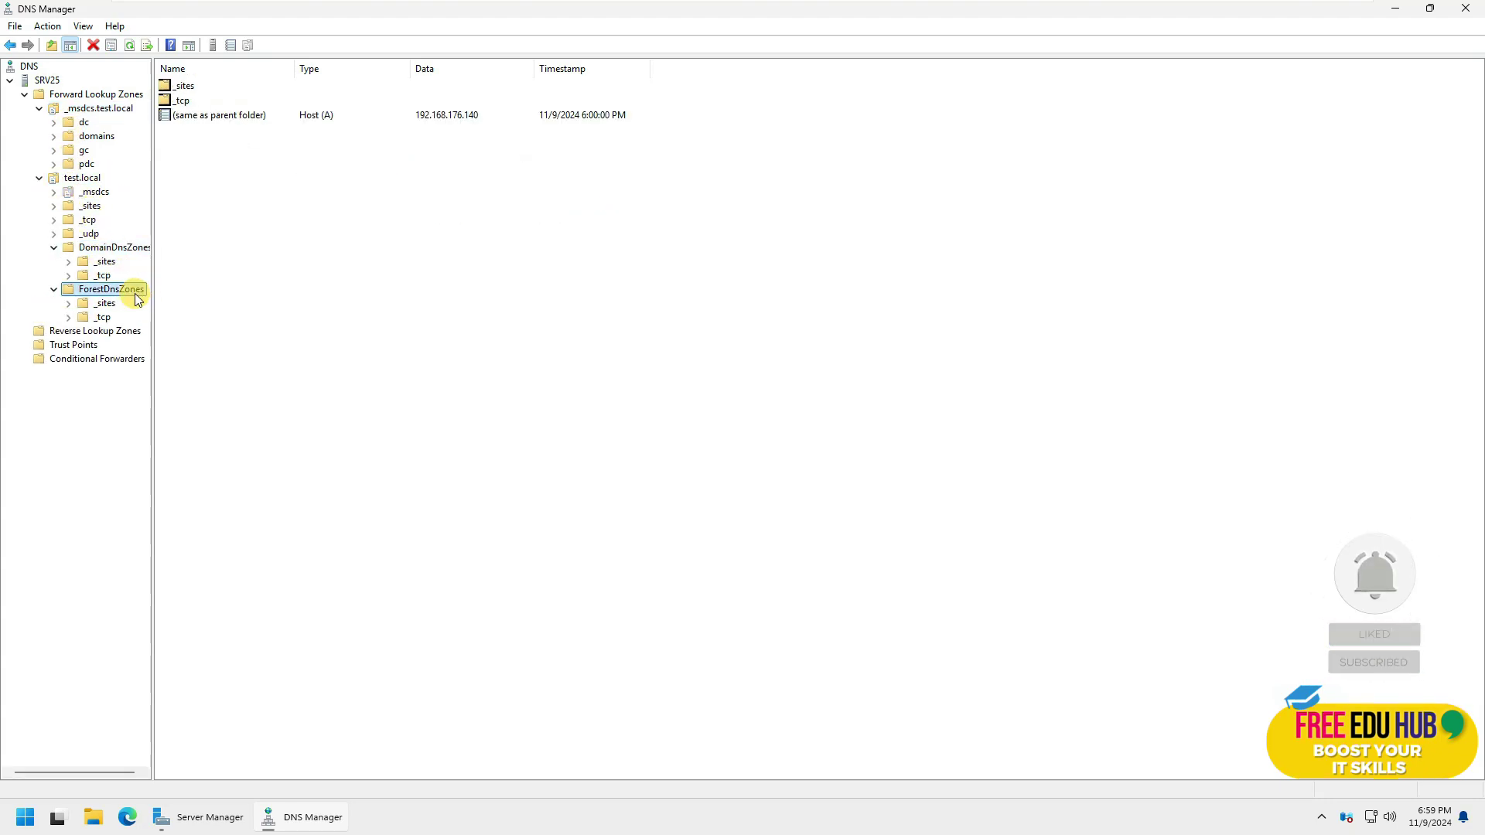
pyautogui.click(103, 317)
# Close DNS Manager and open the DHCP console maximized with a widened tree pane.
pyautogui.click(1464, 10)
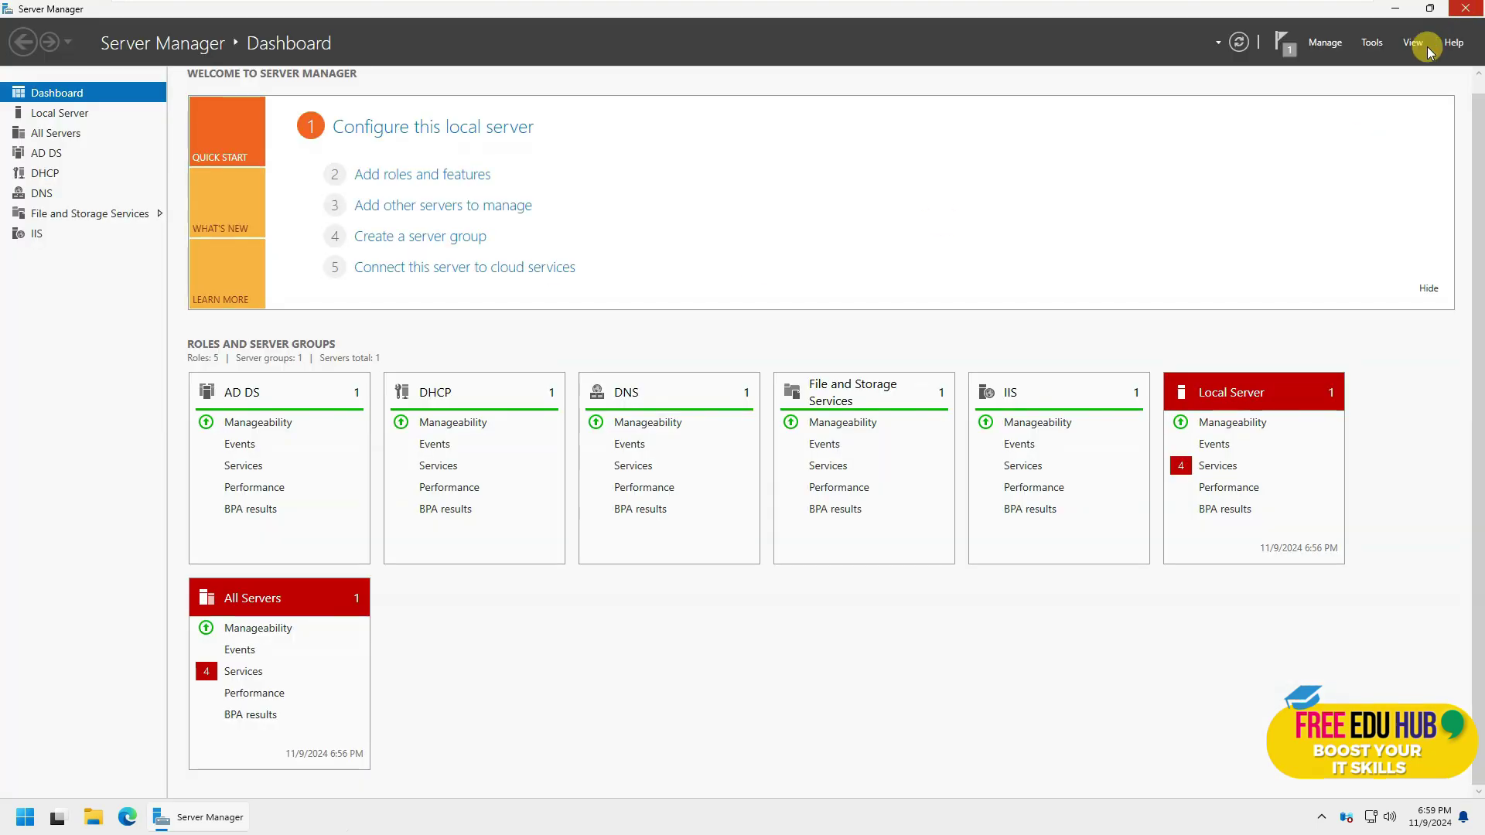
pyautogui.click(1371, 41)
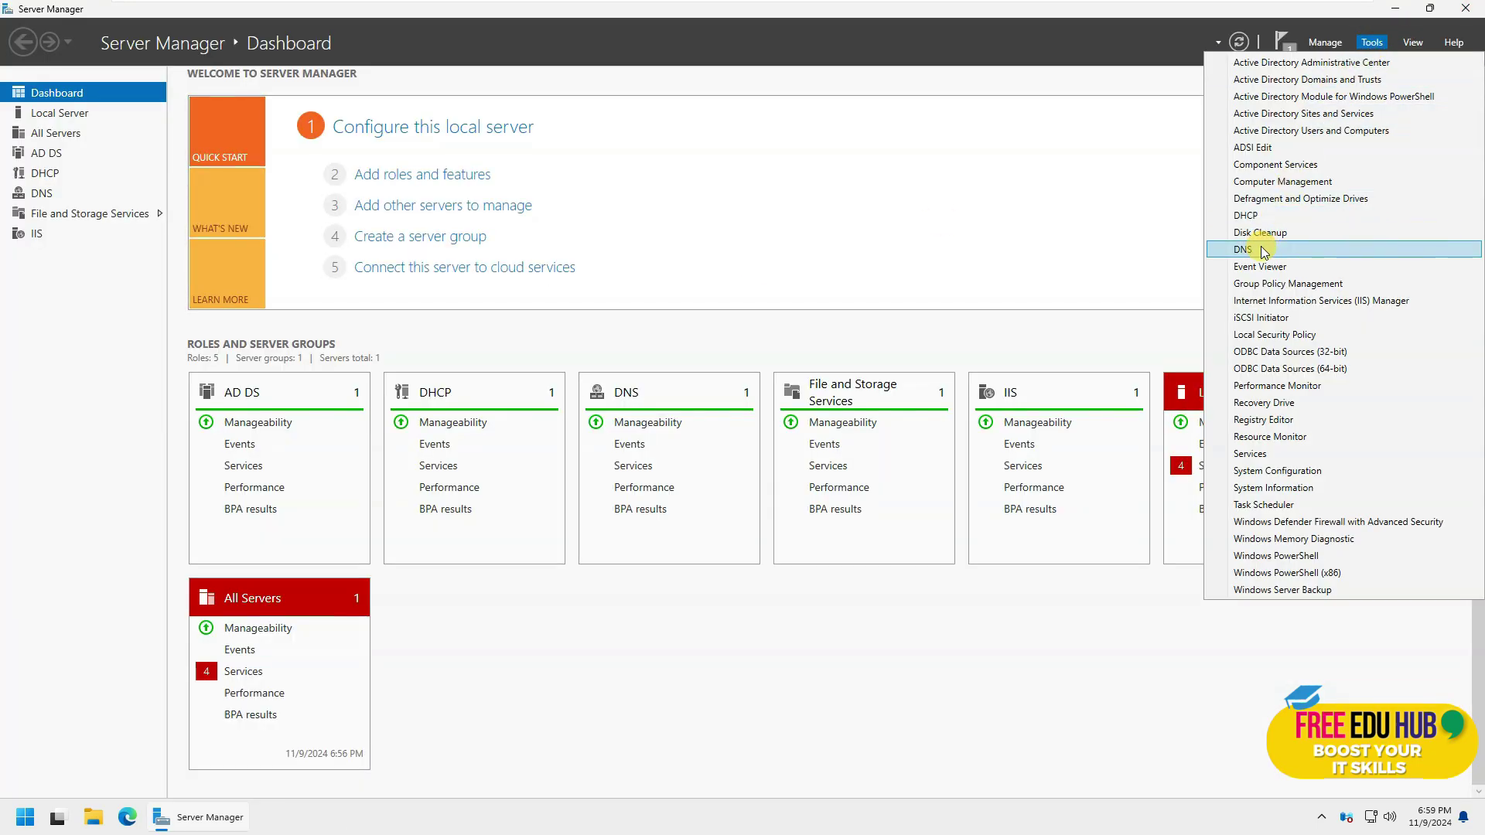
pyautogui.click(1254, 215)
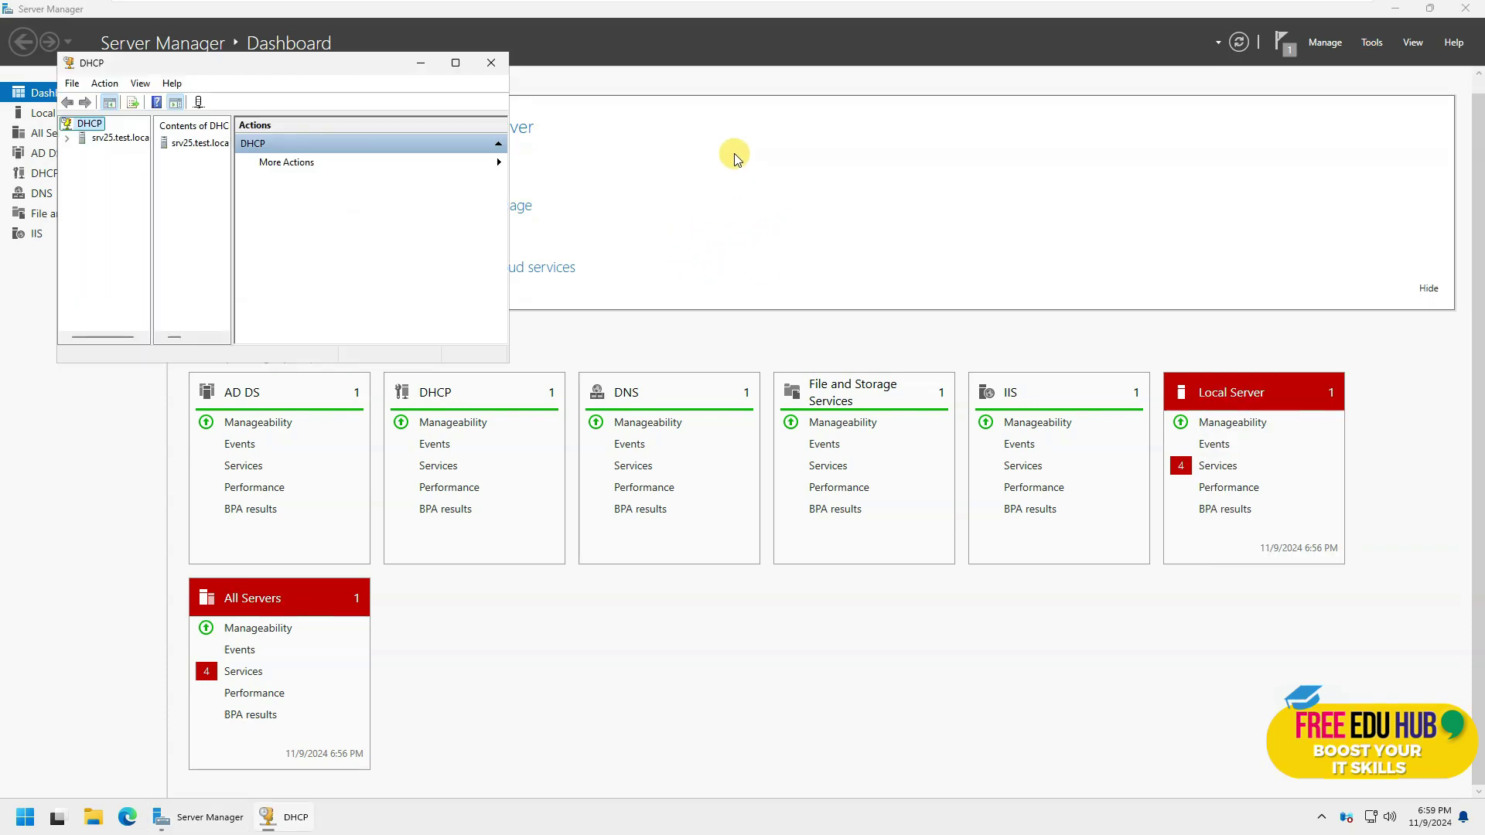
pyautogui.click(455, 63)
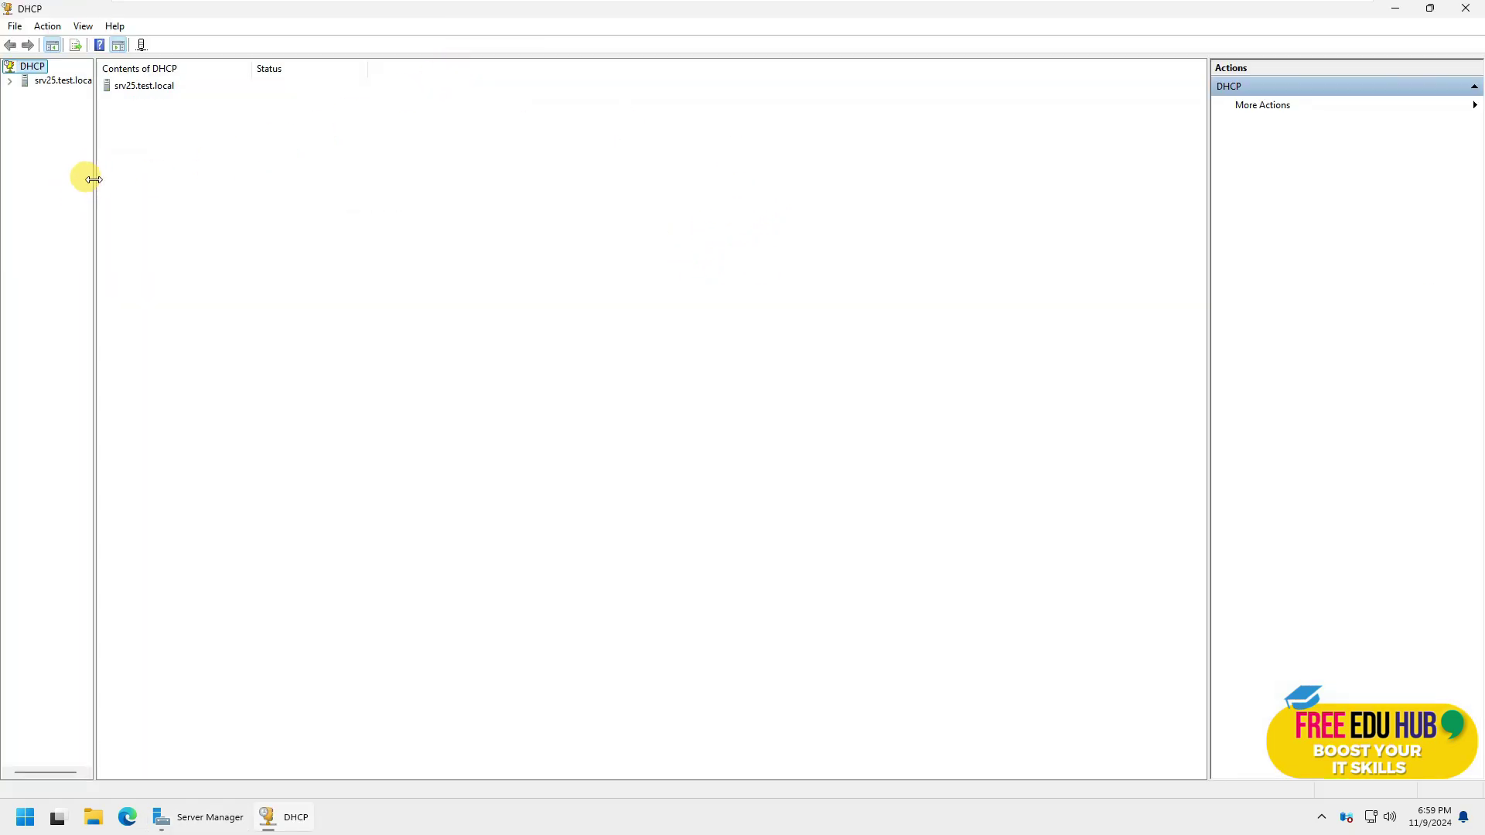
pyautogui.moveTo(94, 179); pyautogui.dragTo(216, 181)
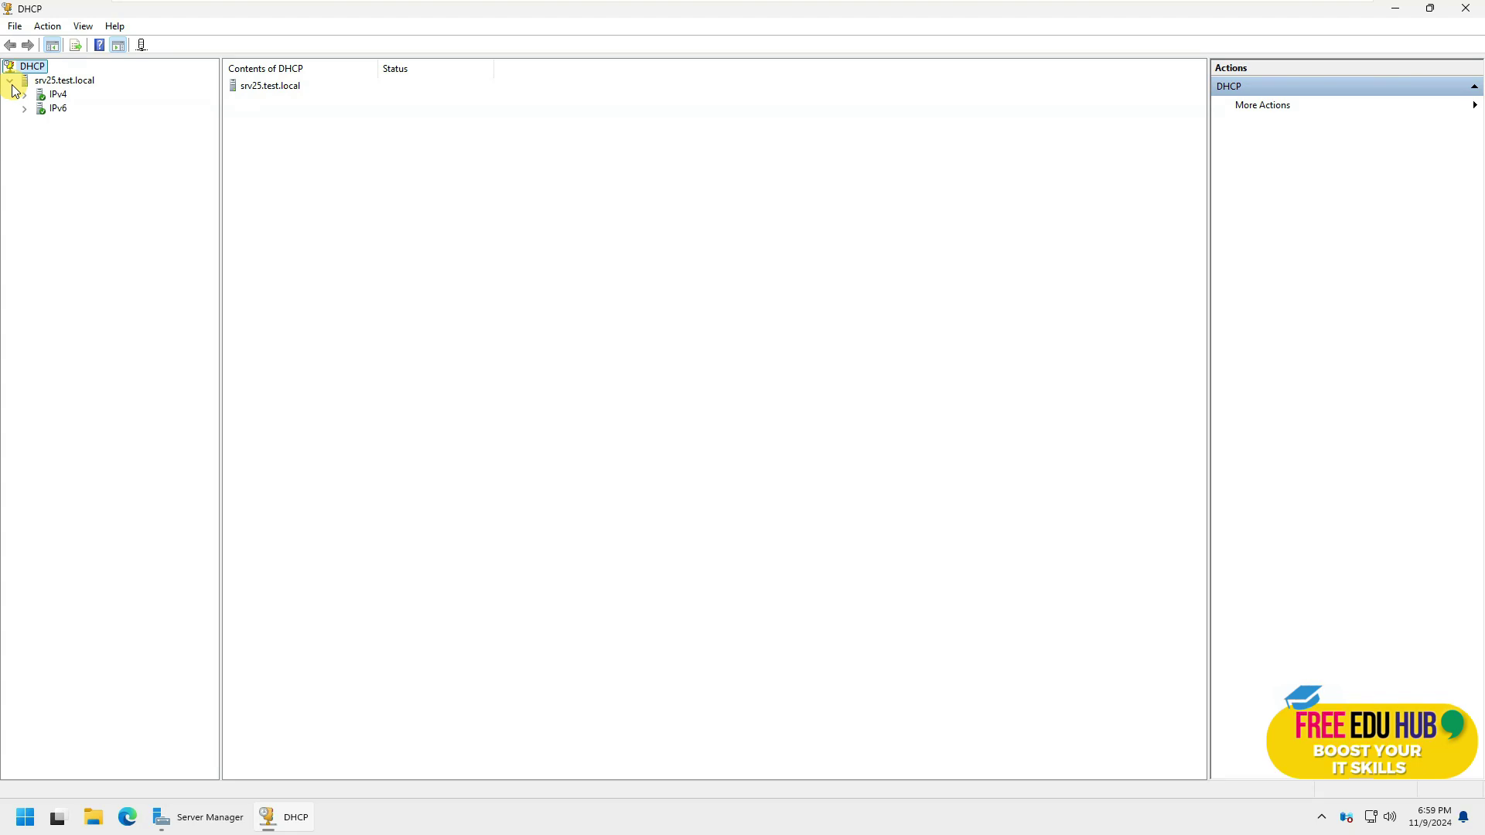
# Review srv25.test.local's IPv4 Server Options, Policies and Filters, then close the DHCP console.
pyautogui.click(24, 94)
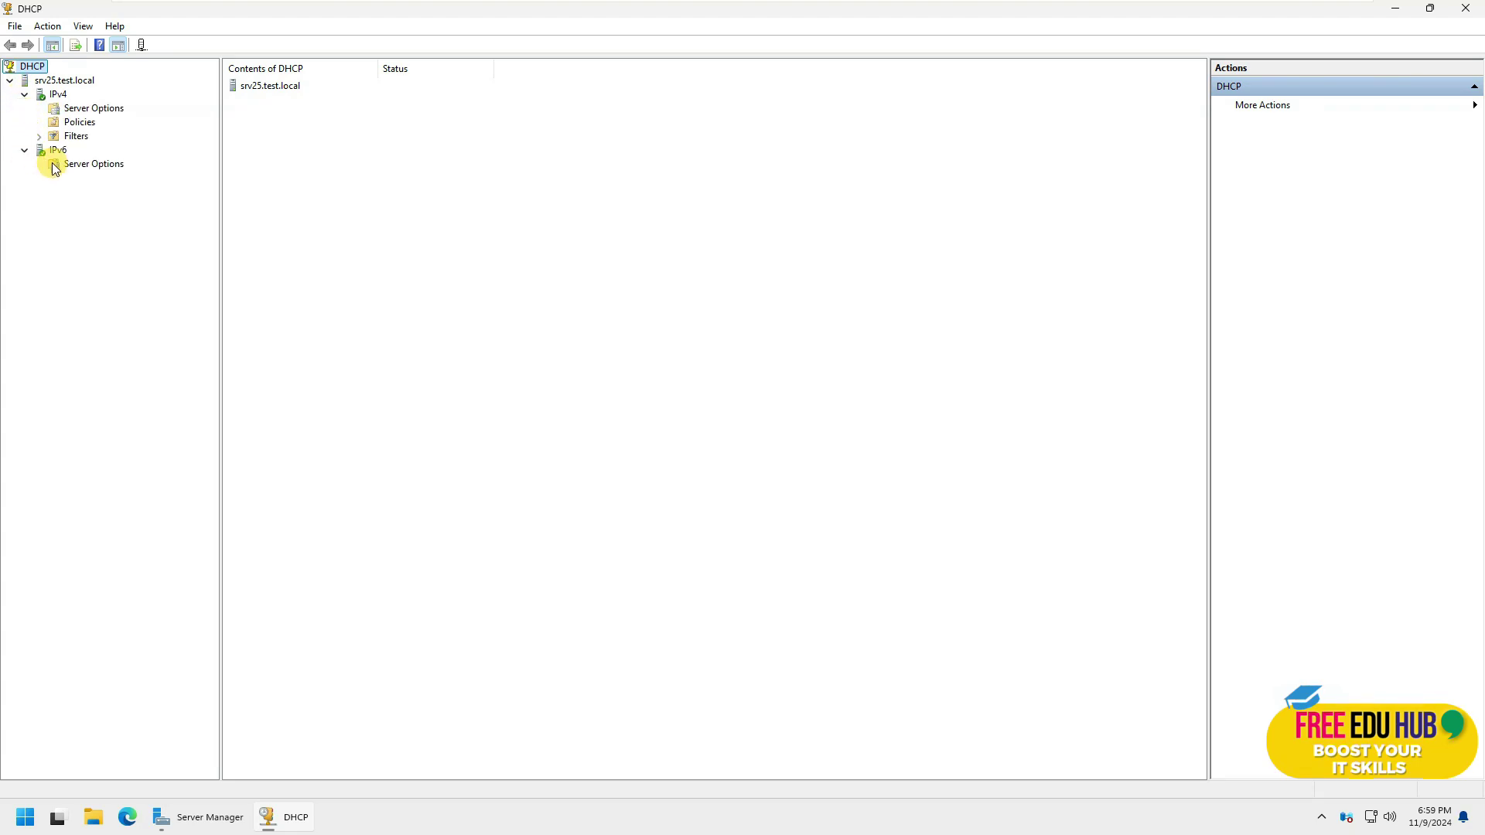
pyautogui.click(95, 164)
pyautogui.click(72, 138)
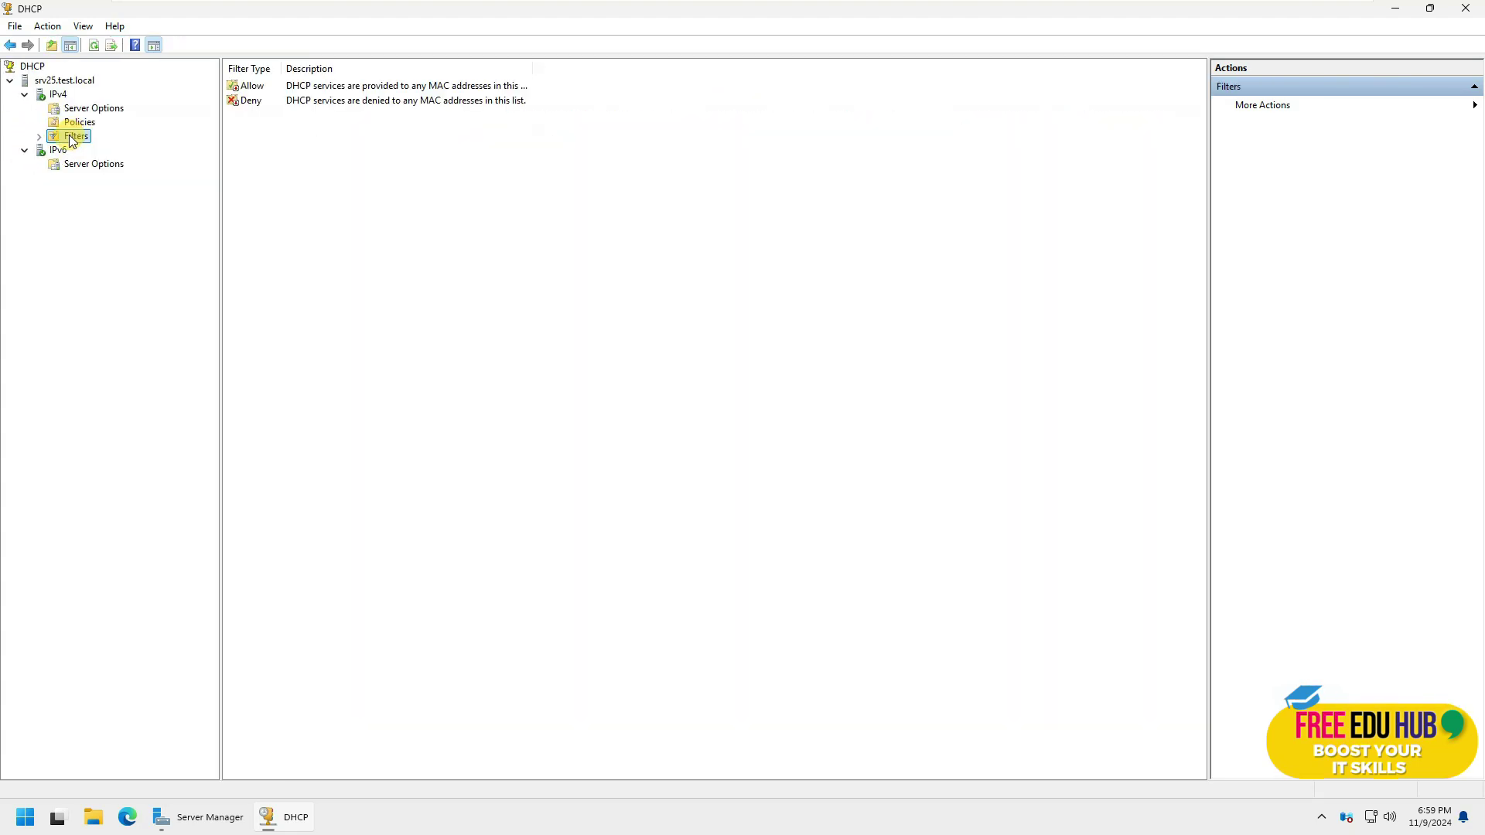
pyautogui.click(80, 124)
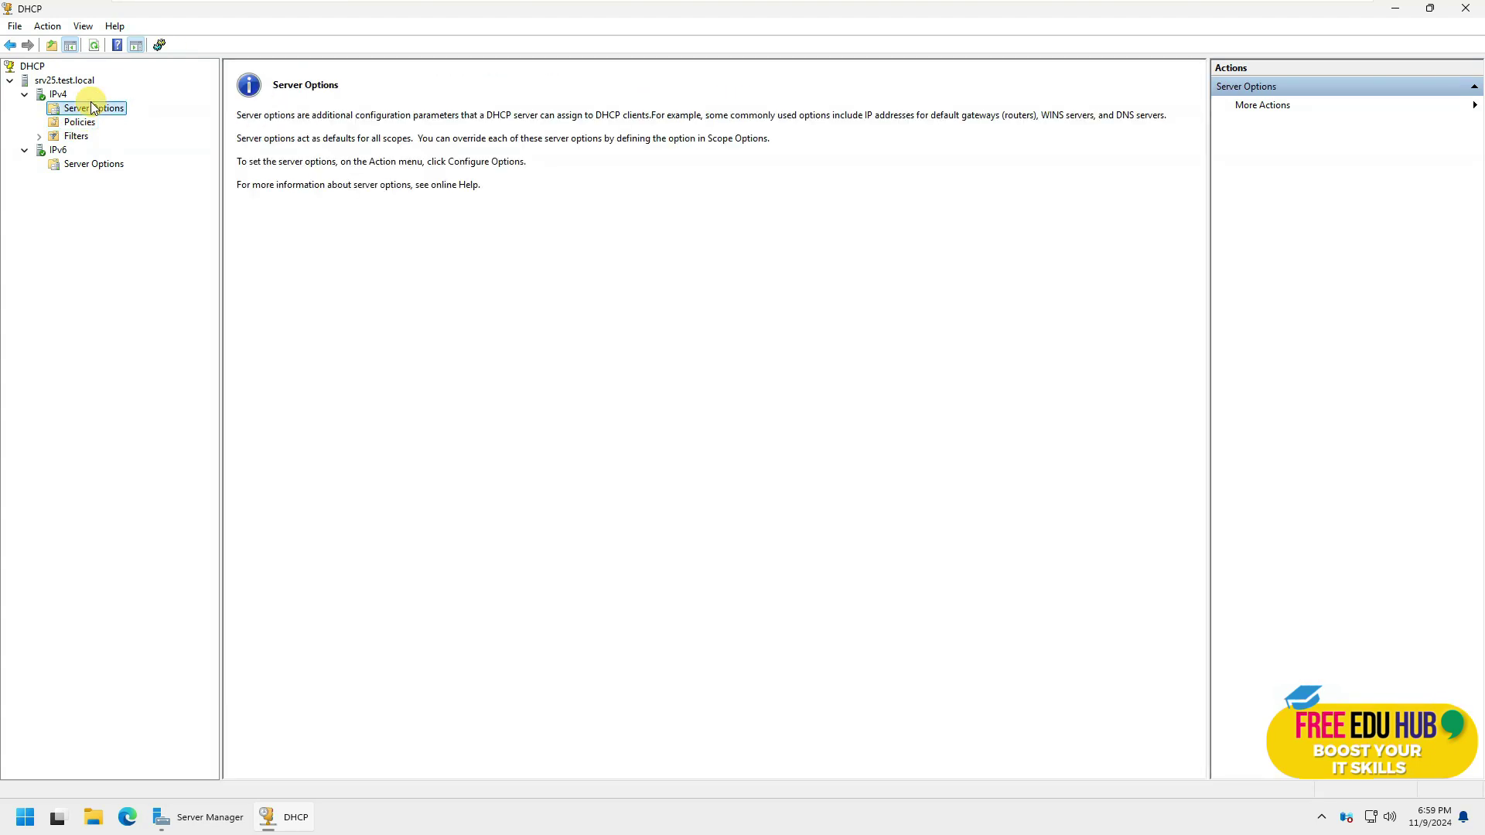
pyautogui.click(56, 94)
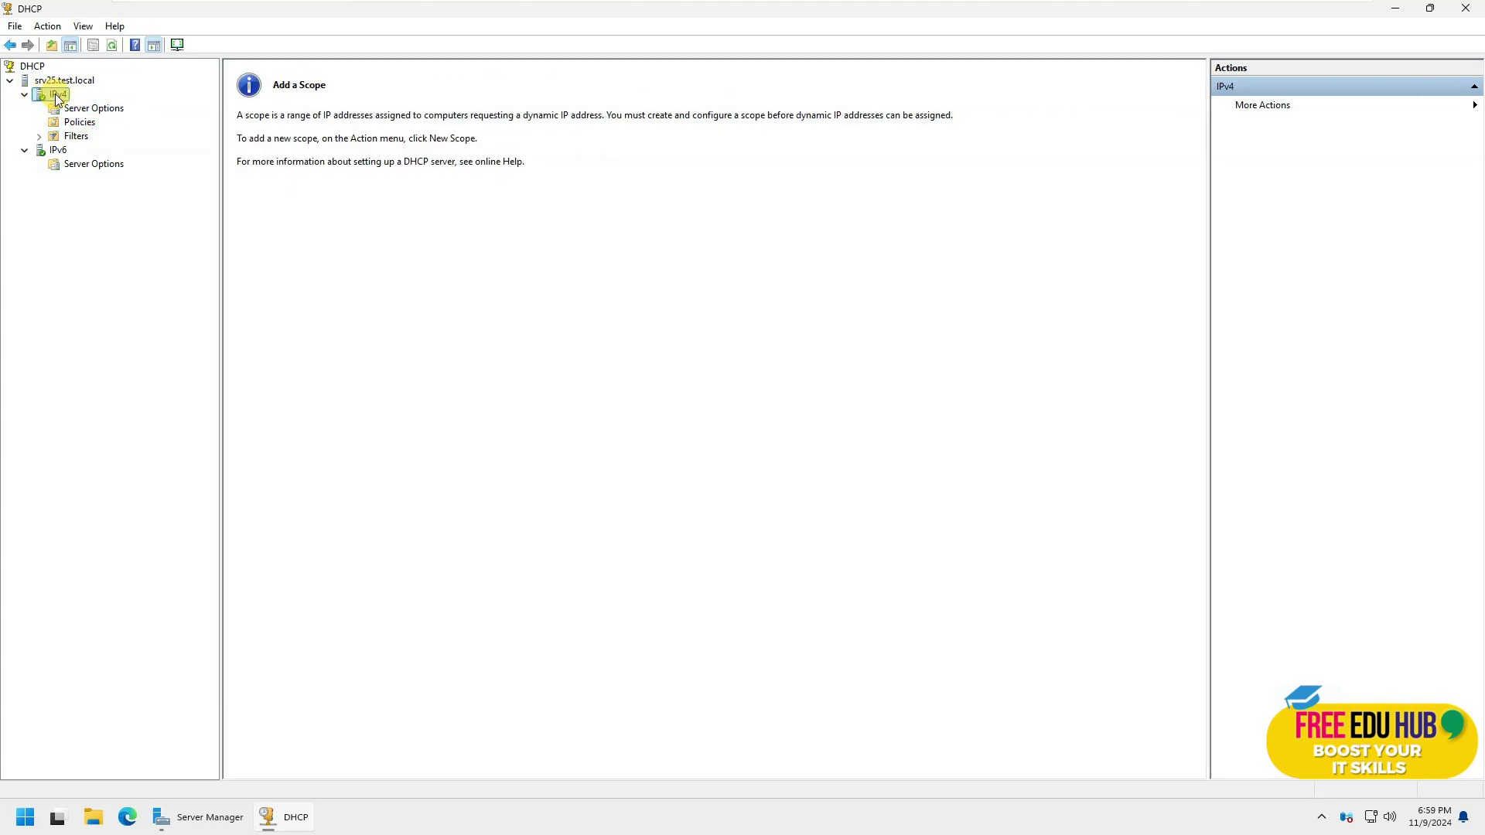
pyautogui.click(93, 109)
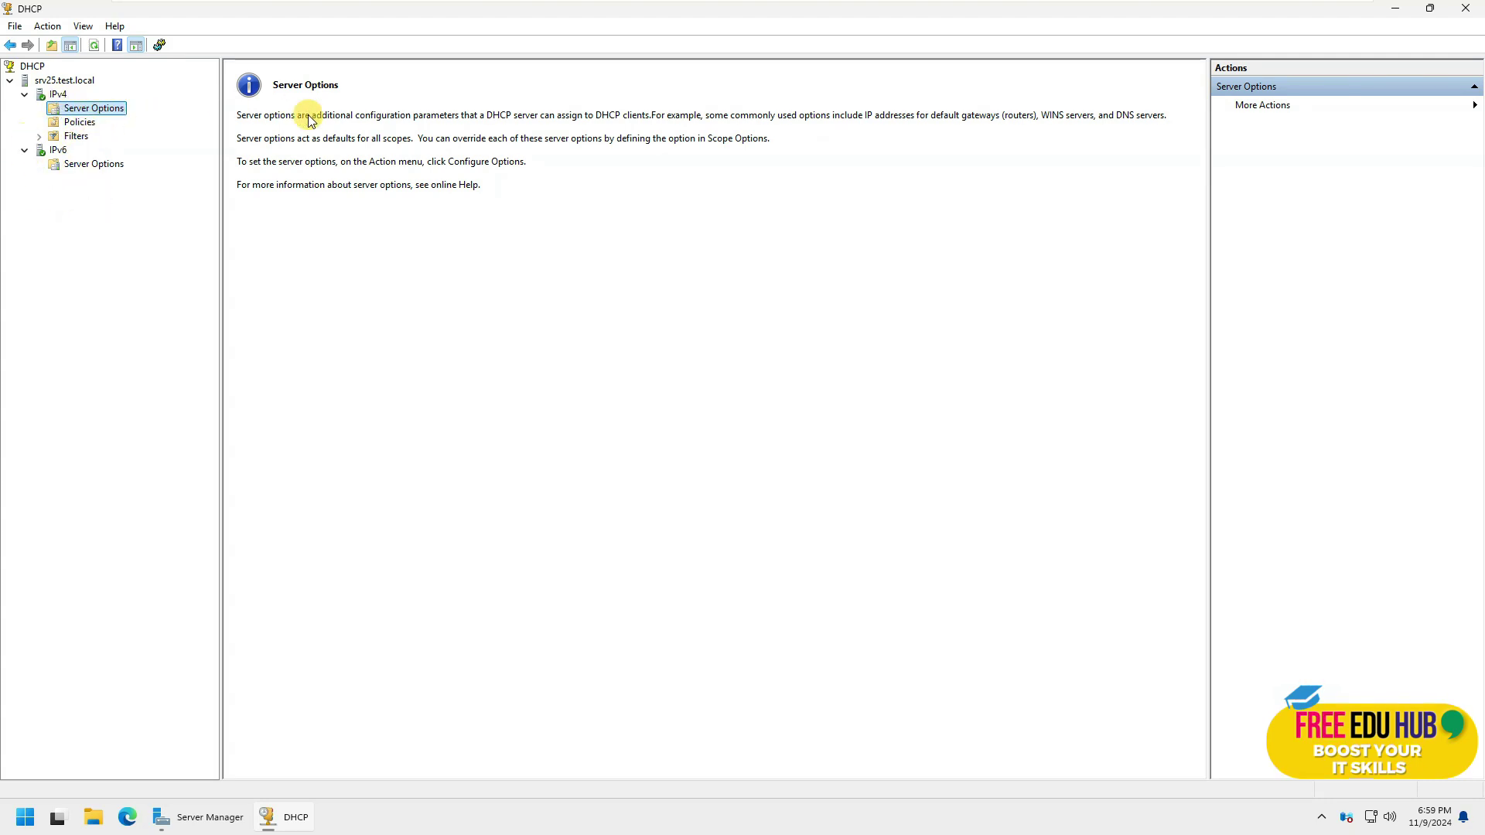
pyautogui.click(1466, 8)
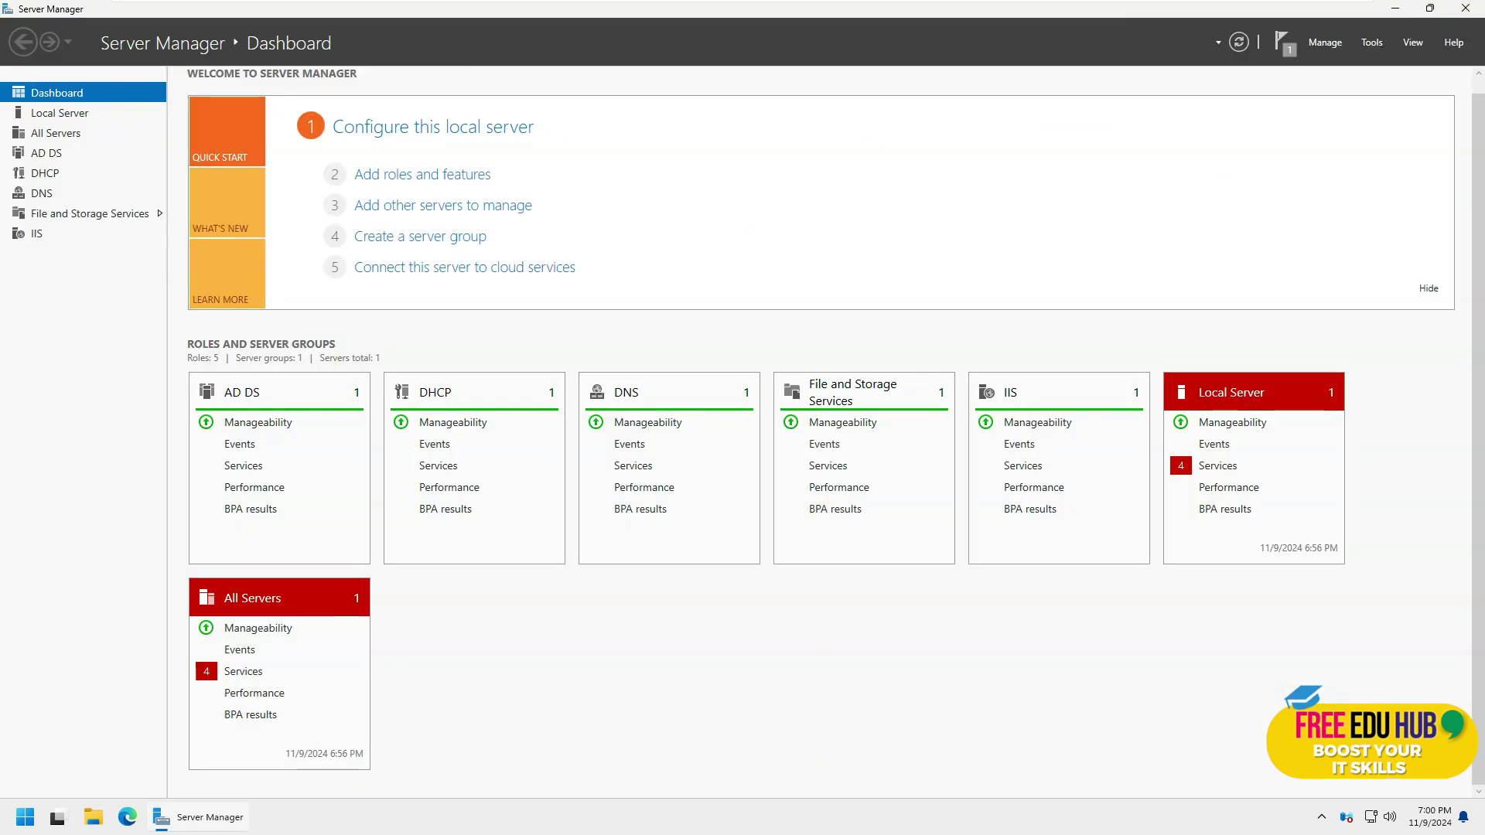
pyautogui.click(1369, 44)
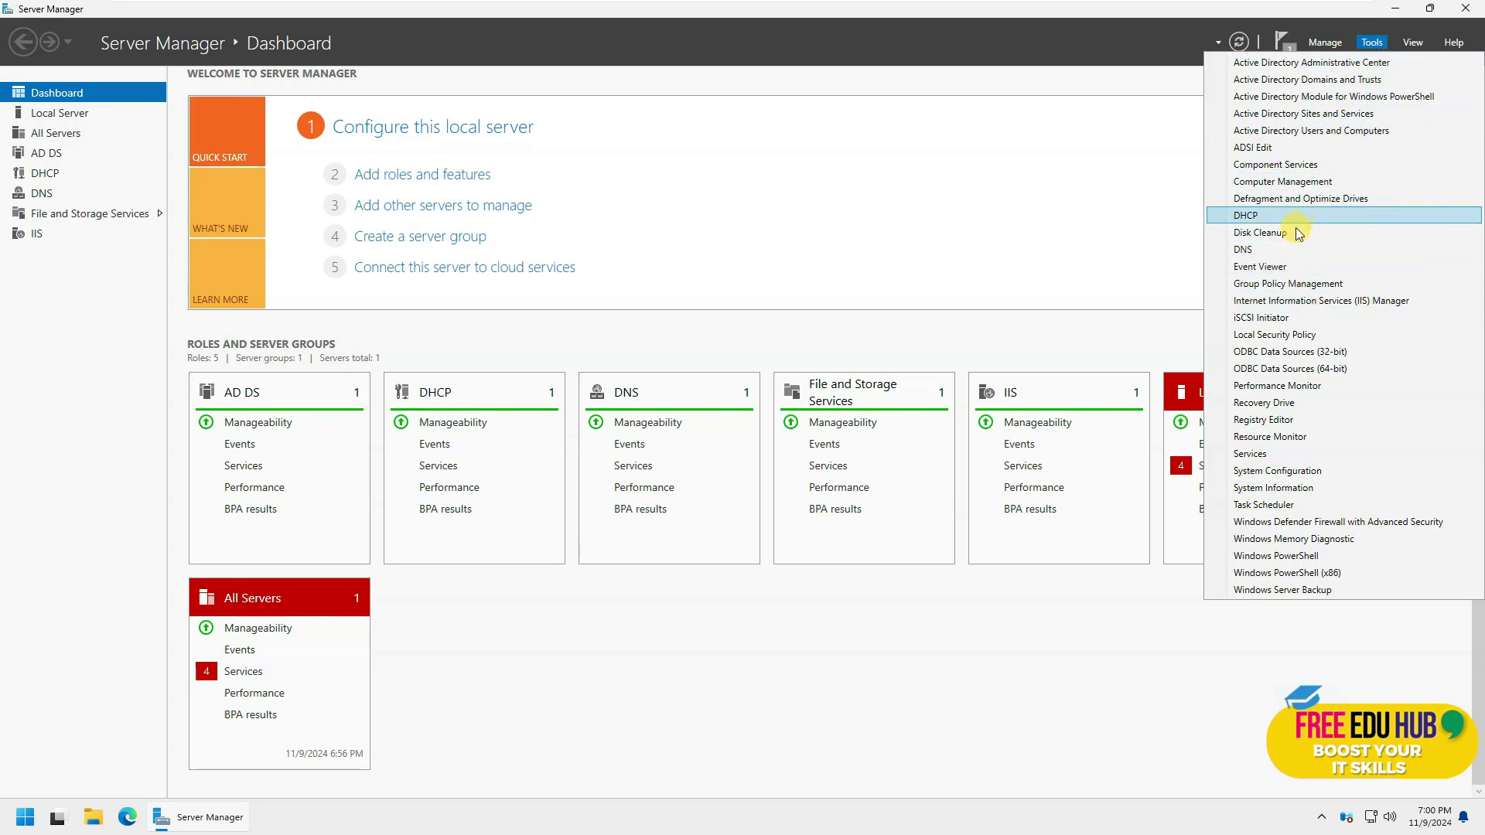
pyautogui.click(1292, 285)
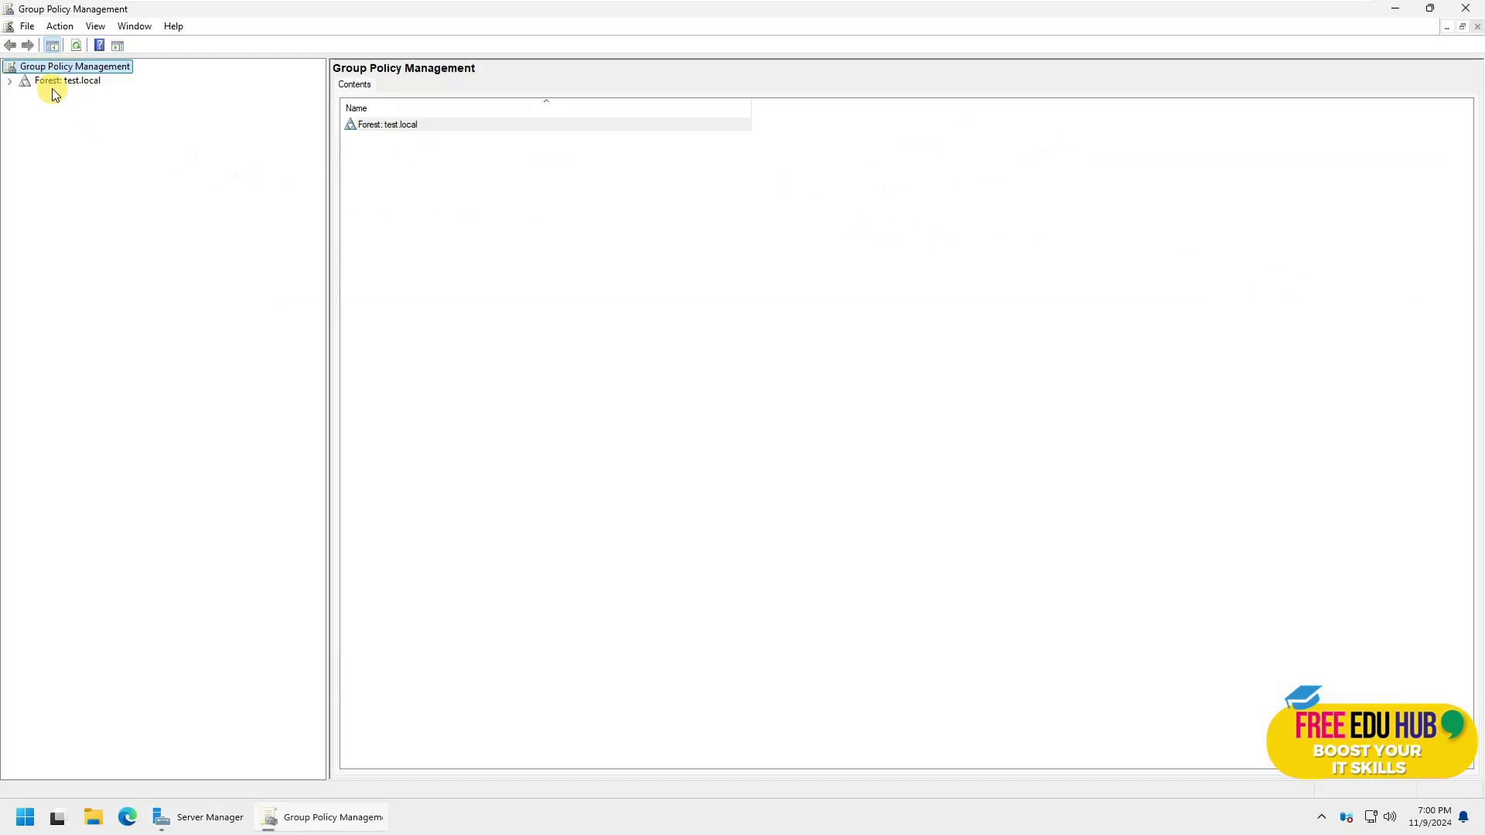
pyautogui.click(10, 81)
pyautogui.click(24, 94)
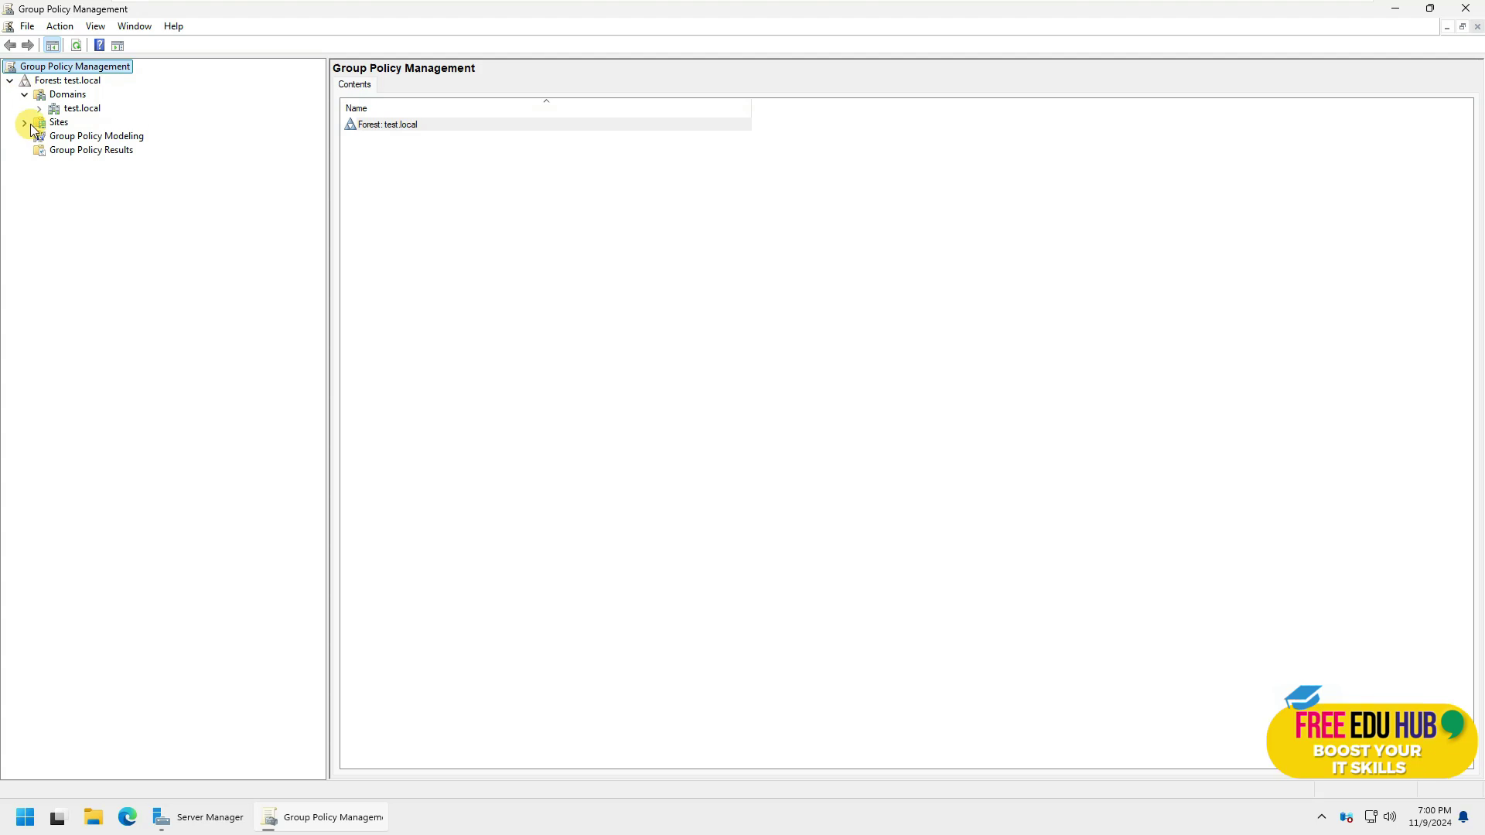
pyautogui.click(39, 109)
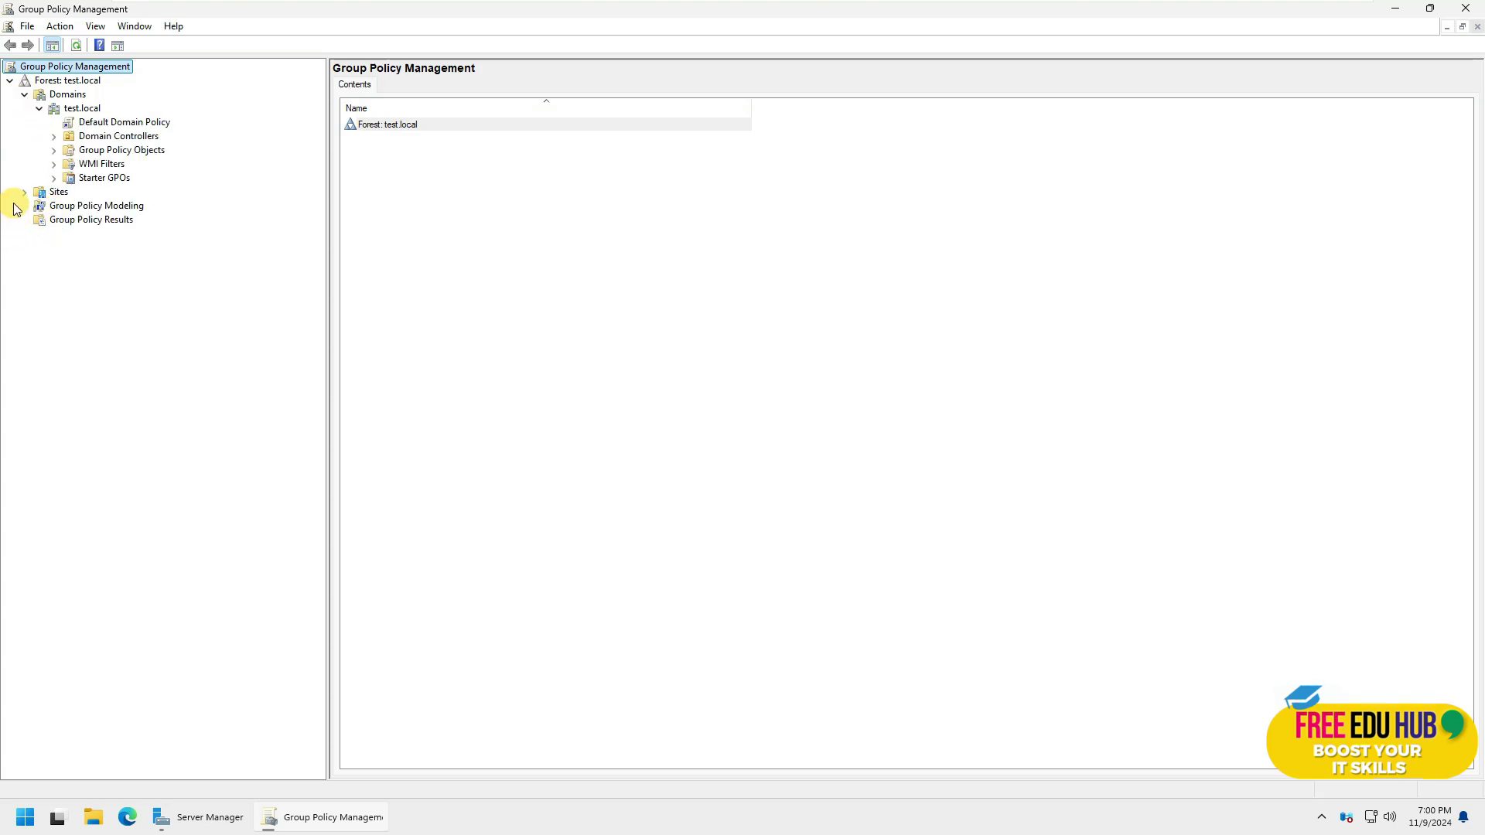
pyautogui.click(55, 192)
pyautogui.click(60, 205)
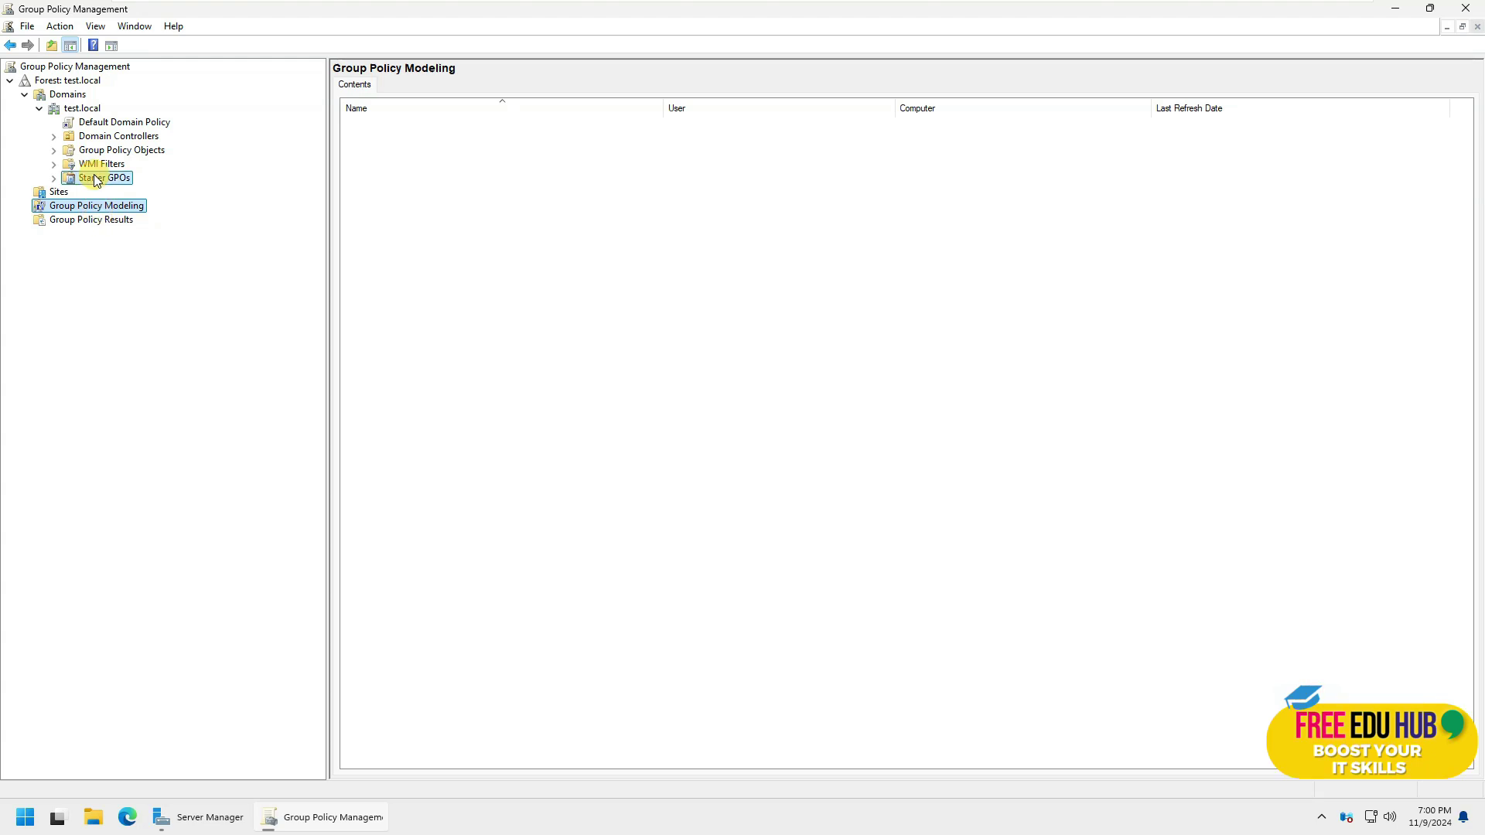
pyautogui.click(97, 178)
pyautogui.click(108, 150)
pyautogui.click(120, 135)
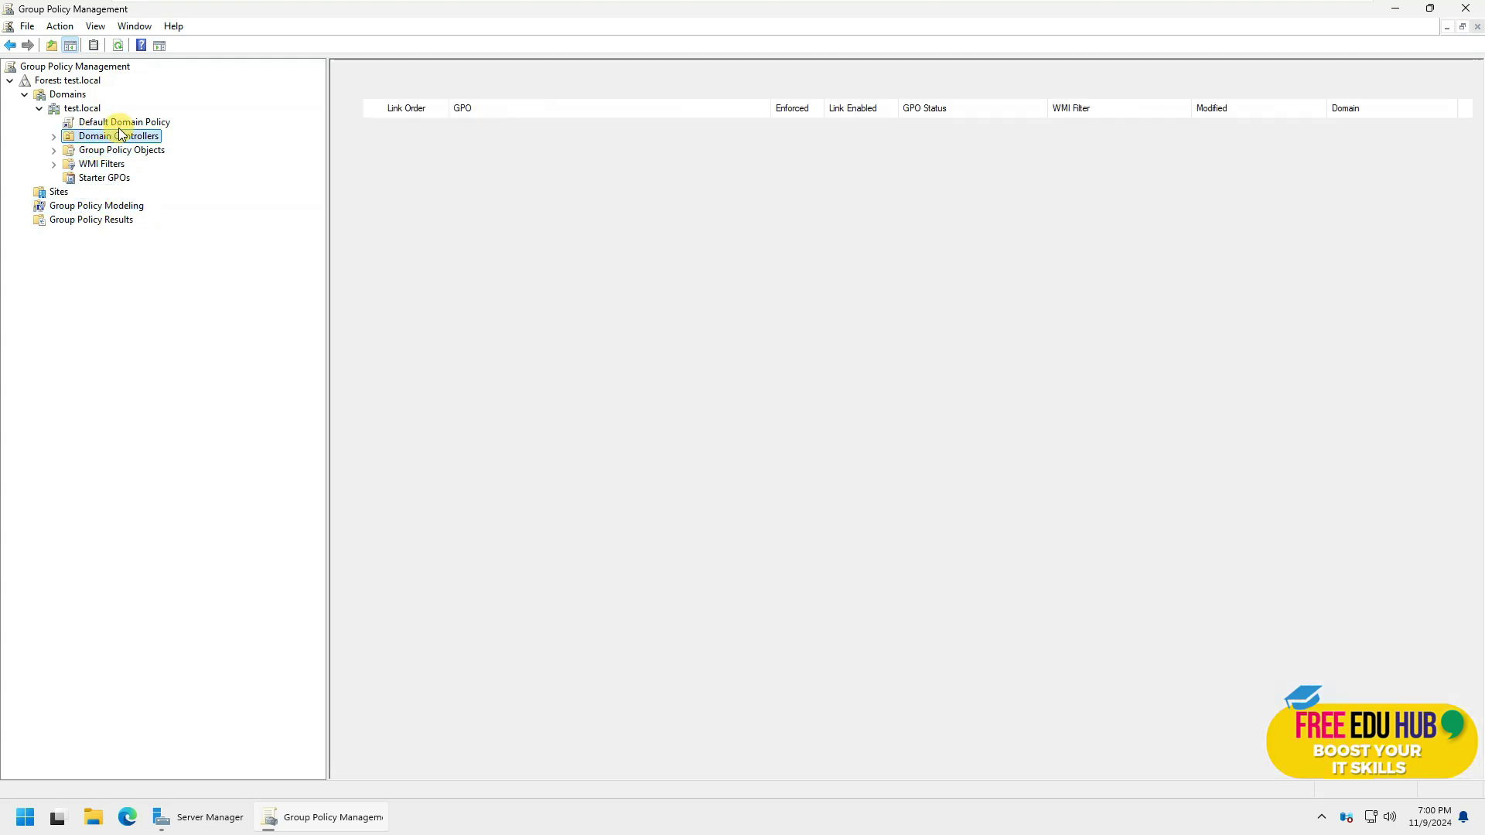
pyautogui.click(142, 124)
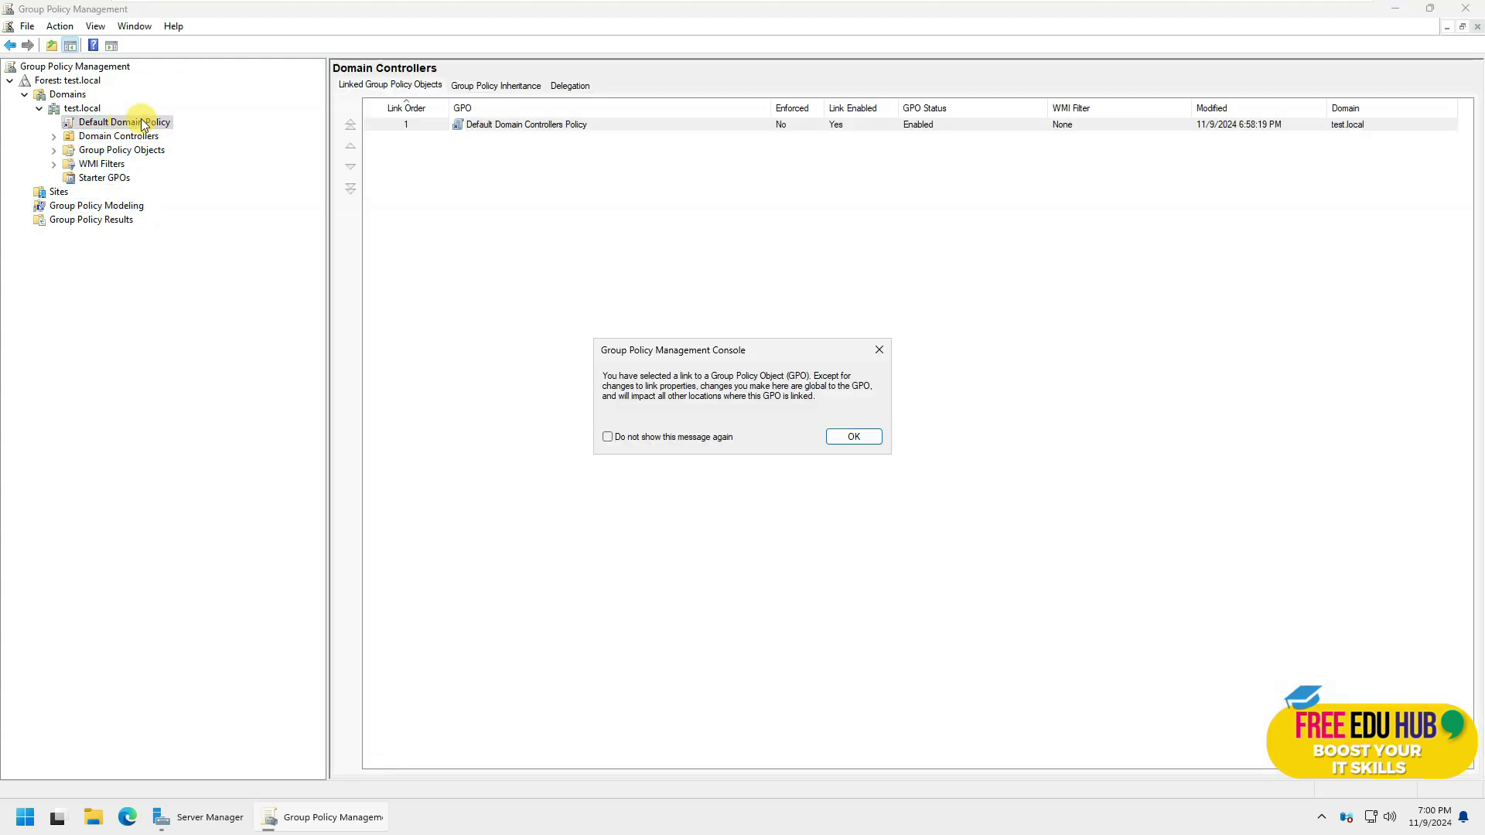
pyautogui.click(855, 437)
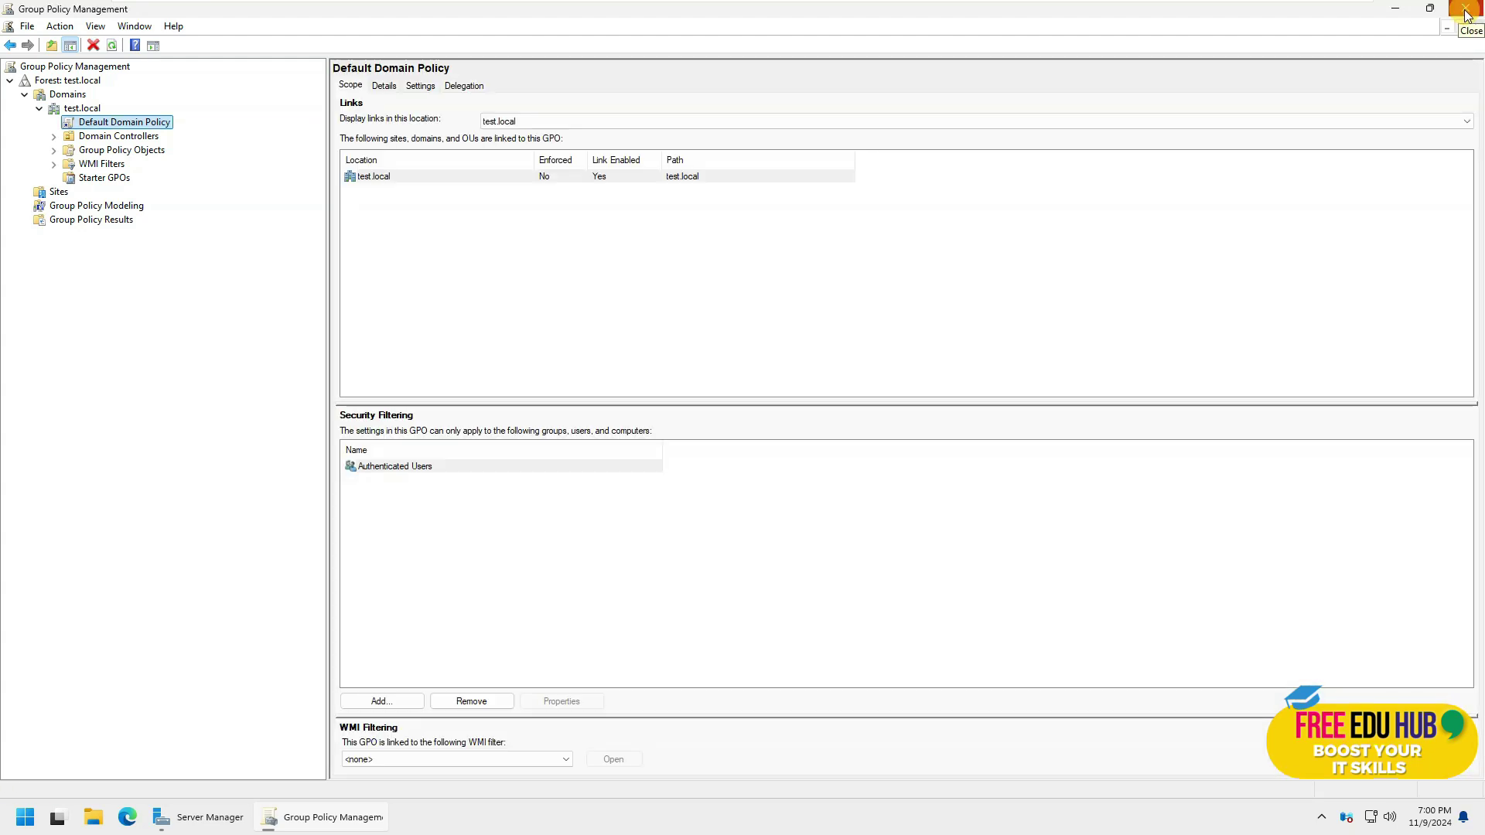
pyautogui.click(1466, 11)
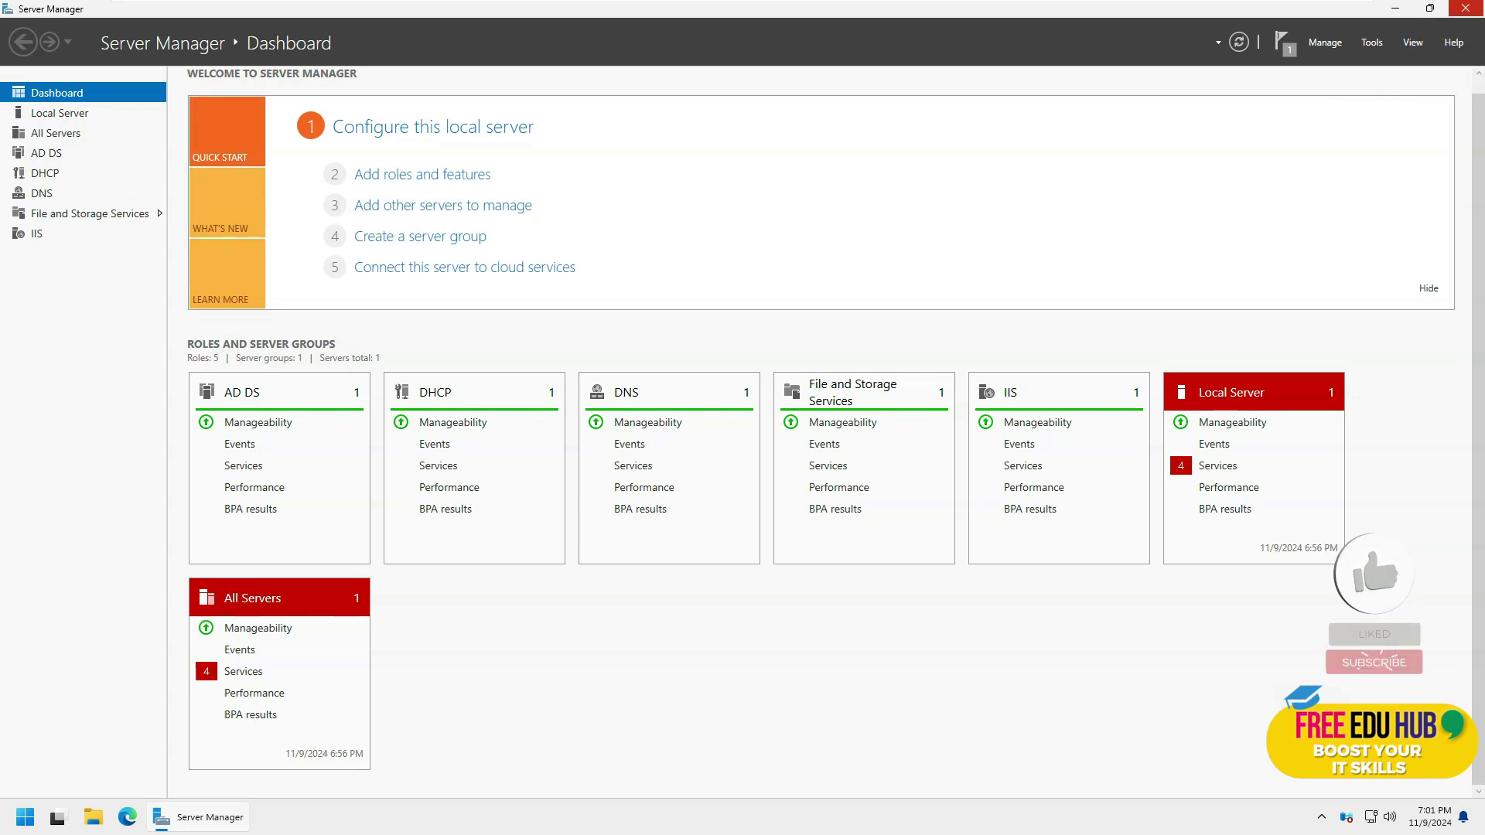
# Close Server Manager and open Control Panel maximized via a Start search for 'control'.
pyautogui.click(1467, 11)
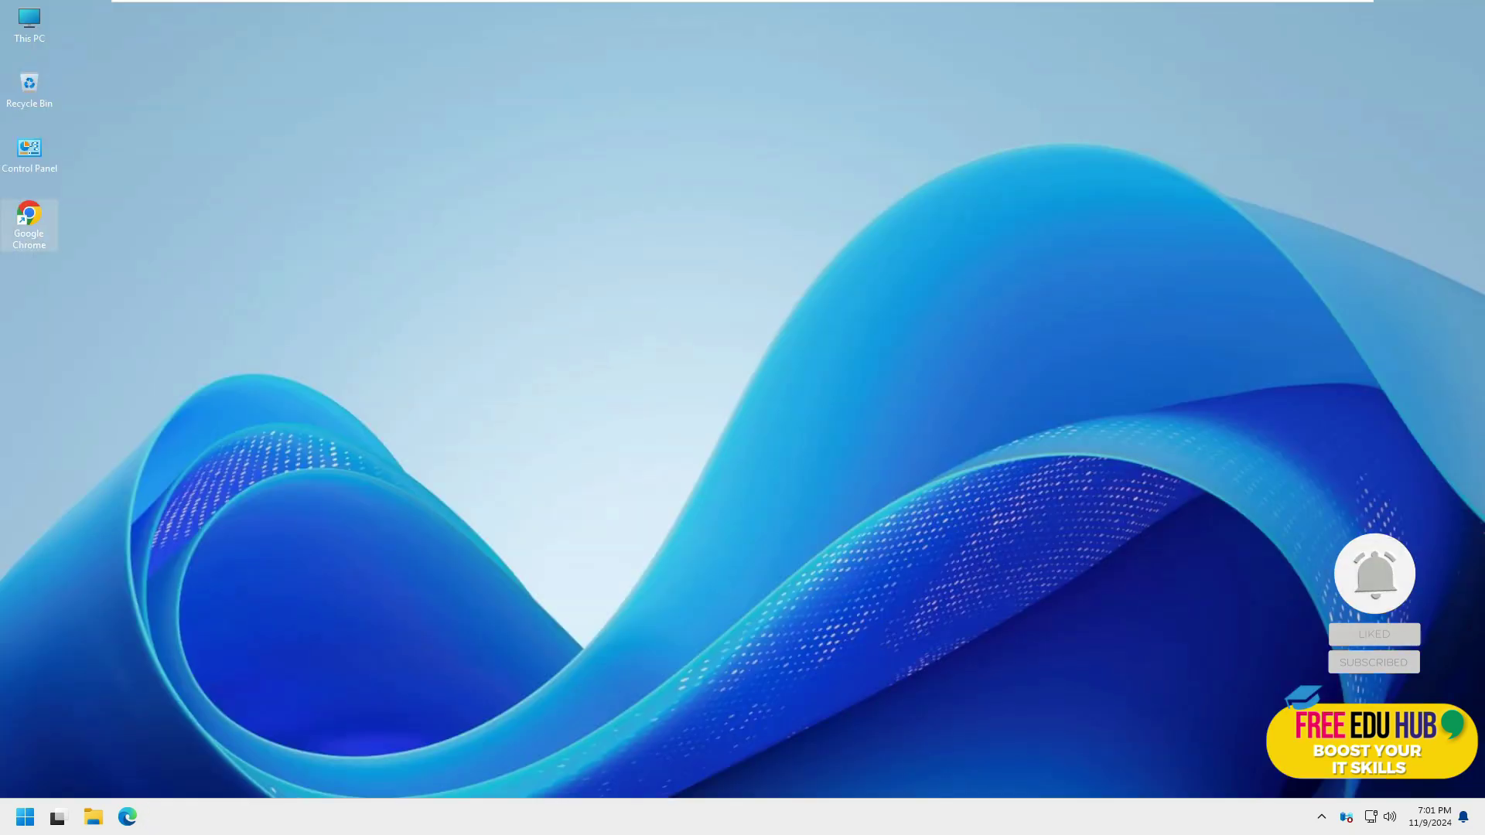
pyautogui.click(23, 818)
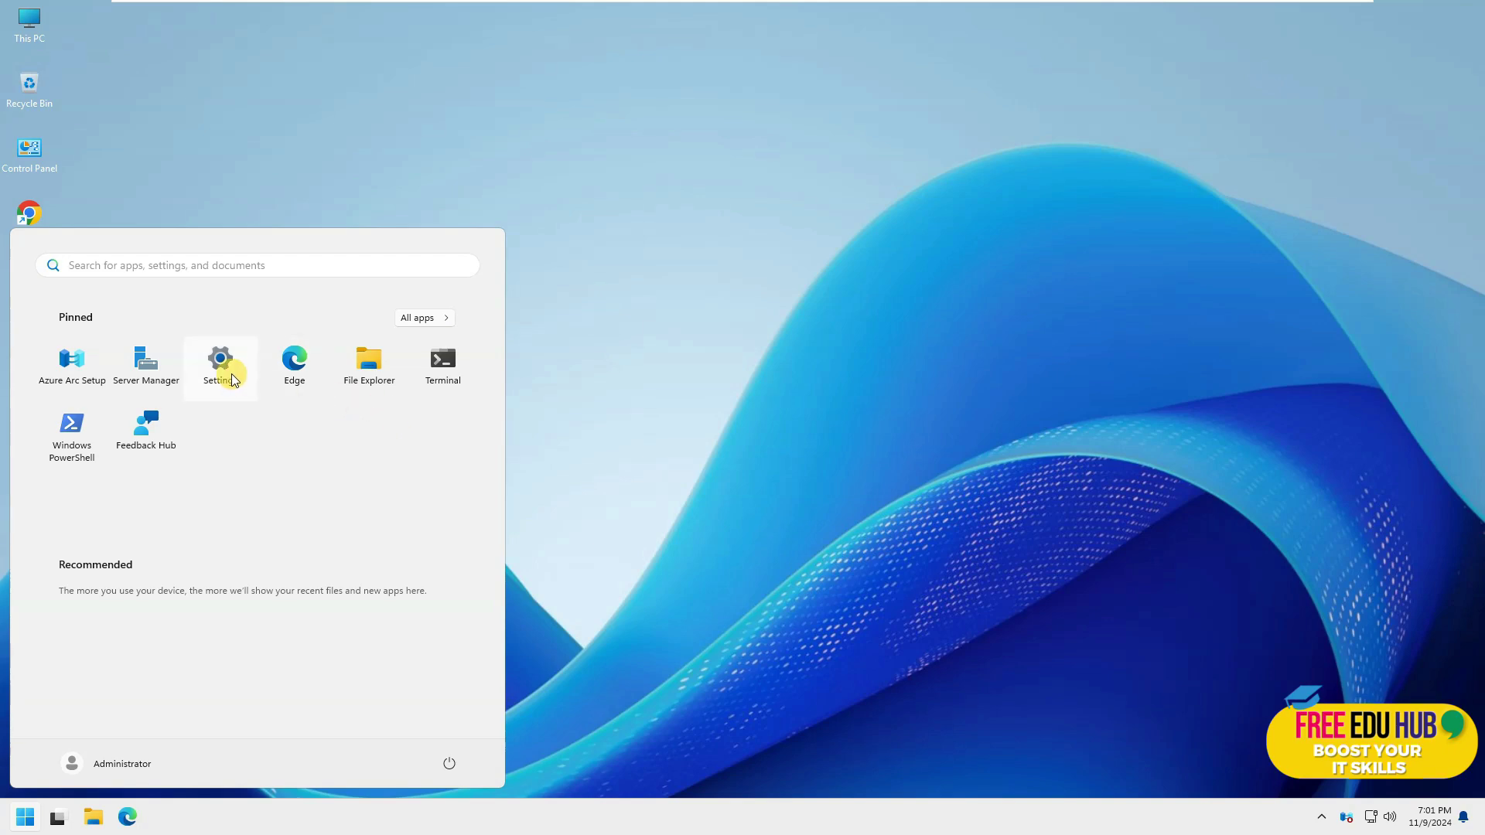
pyautogui.write('control')
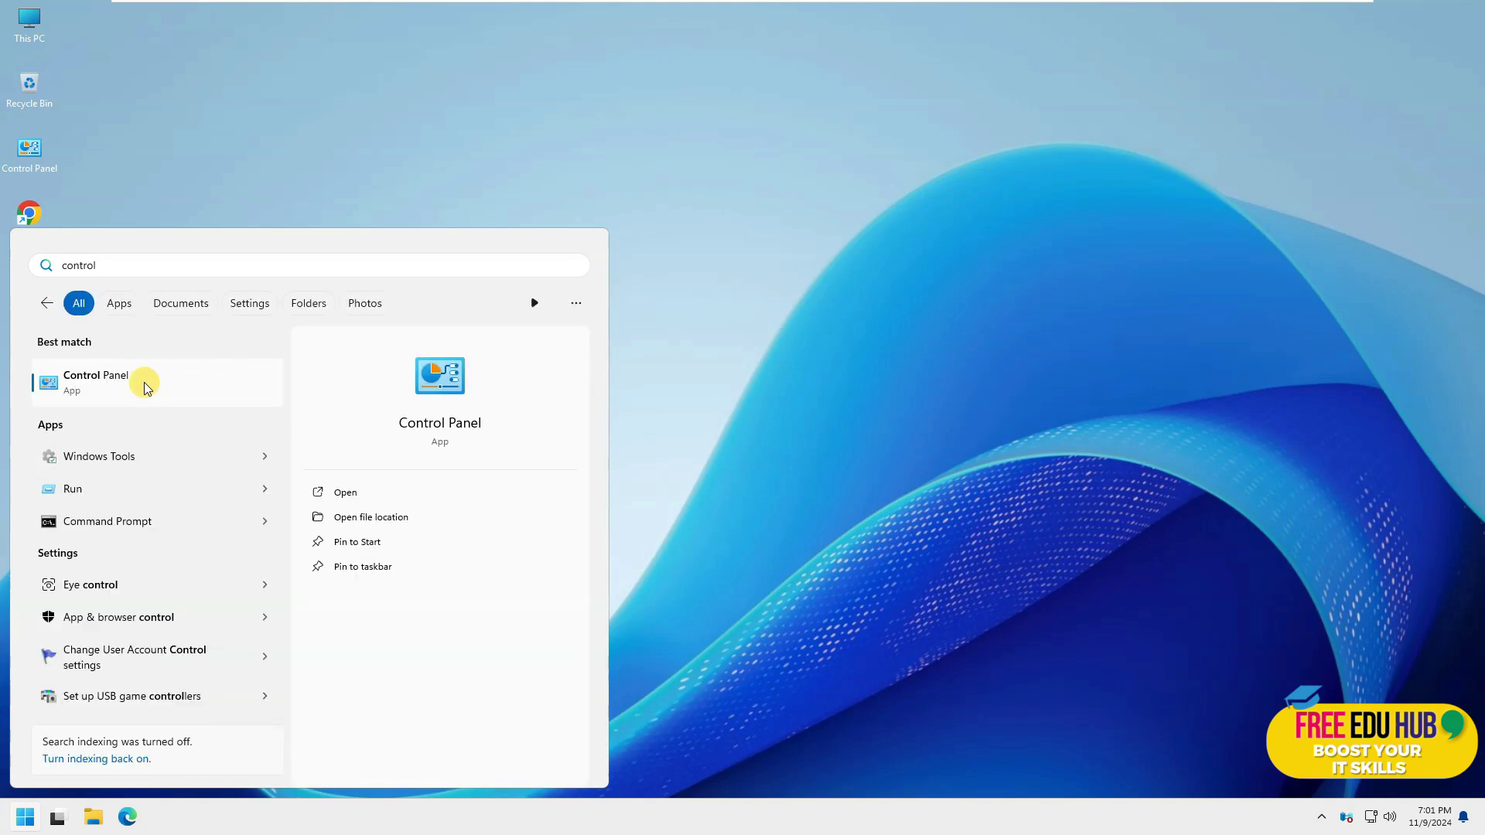
pyautogui.click(144, 382)
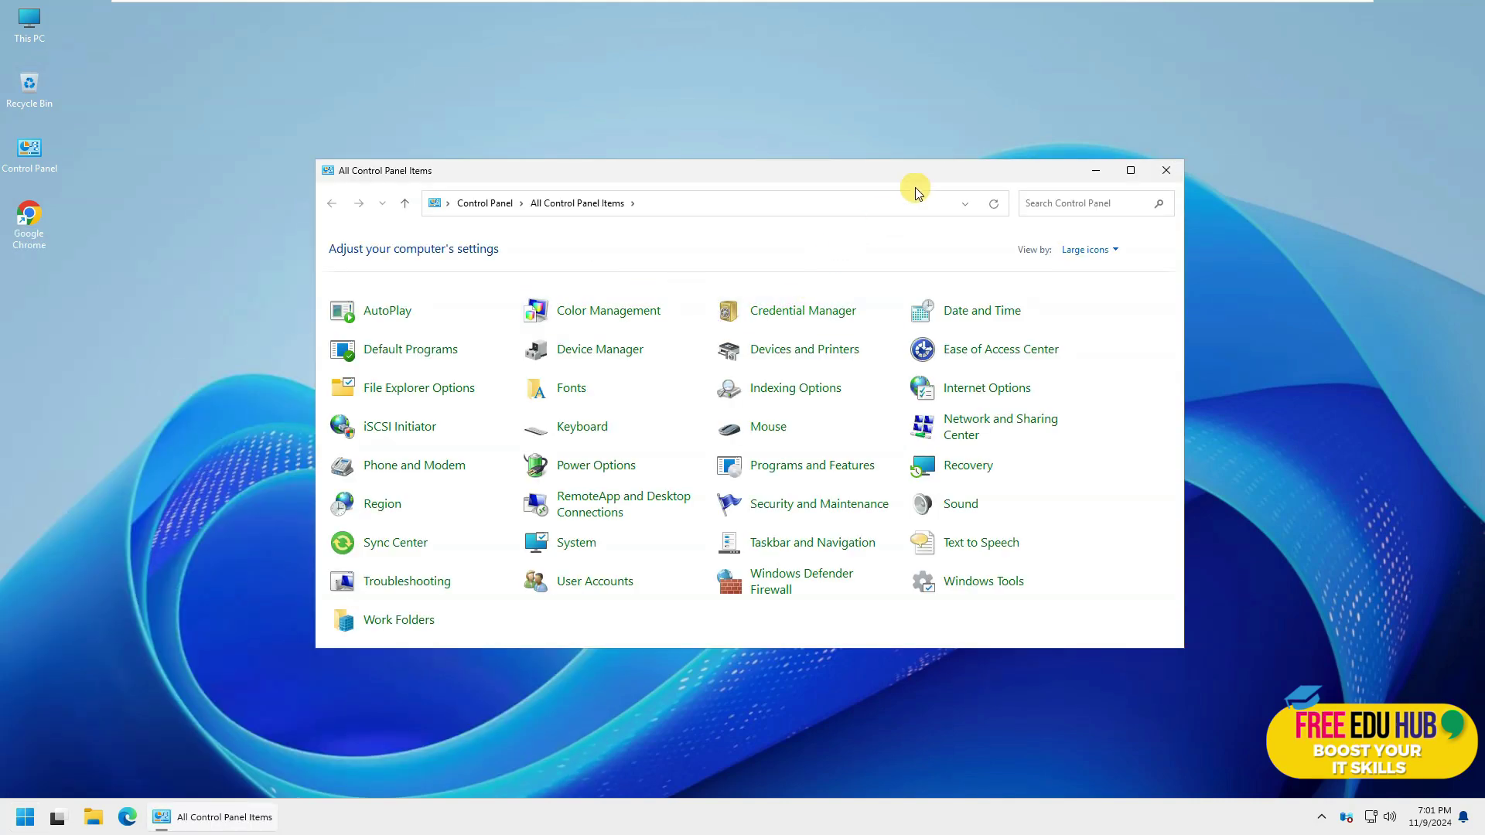
pyautogui.doubleClick(929, 165)
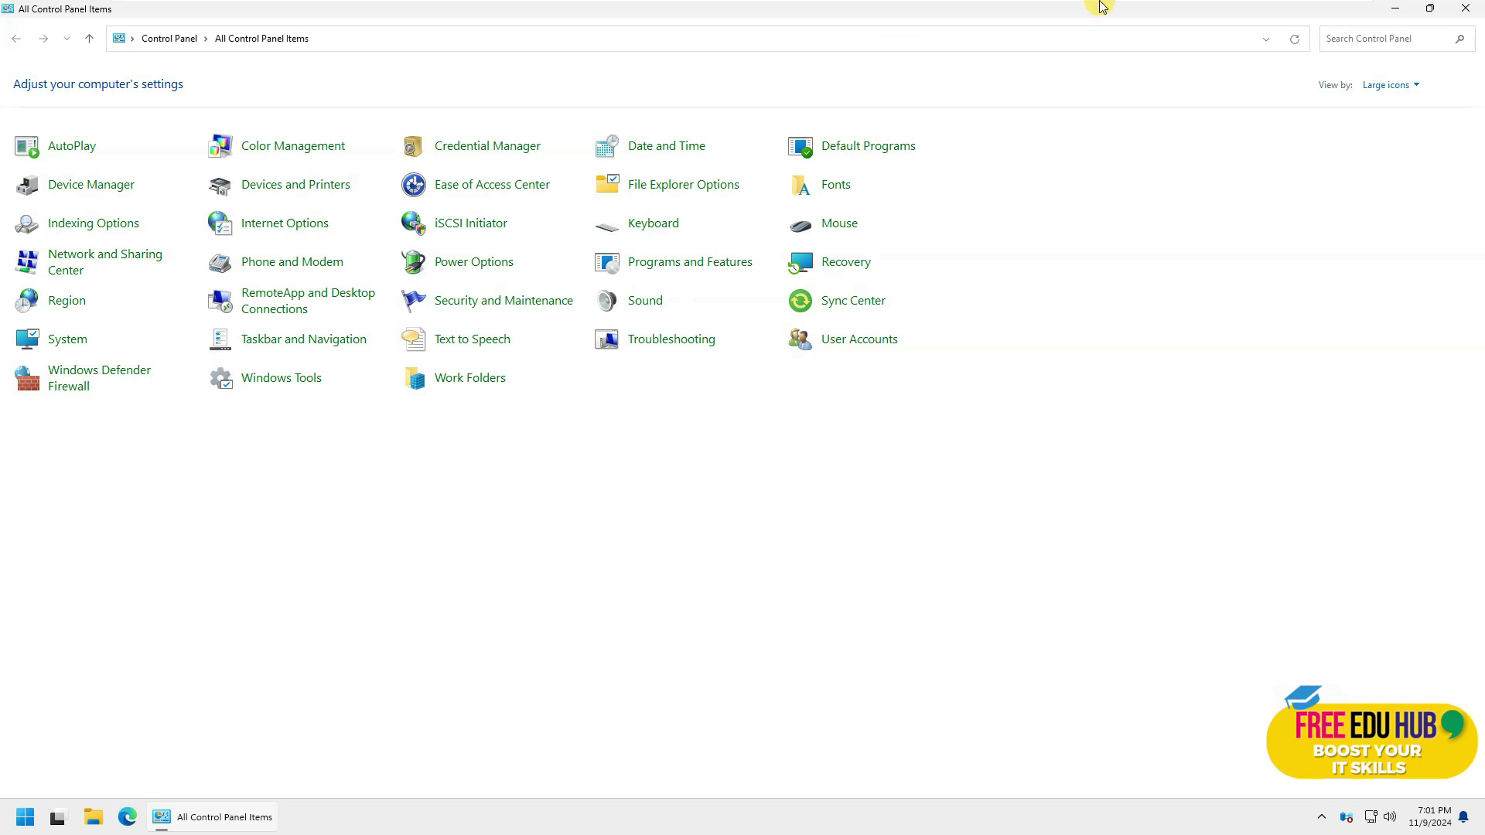
pyautogui.click(1474, 10)
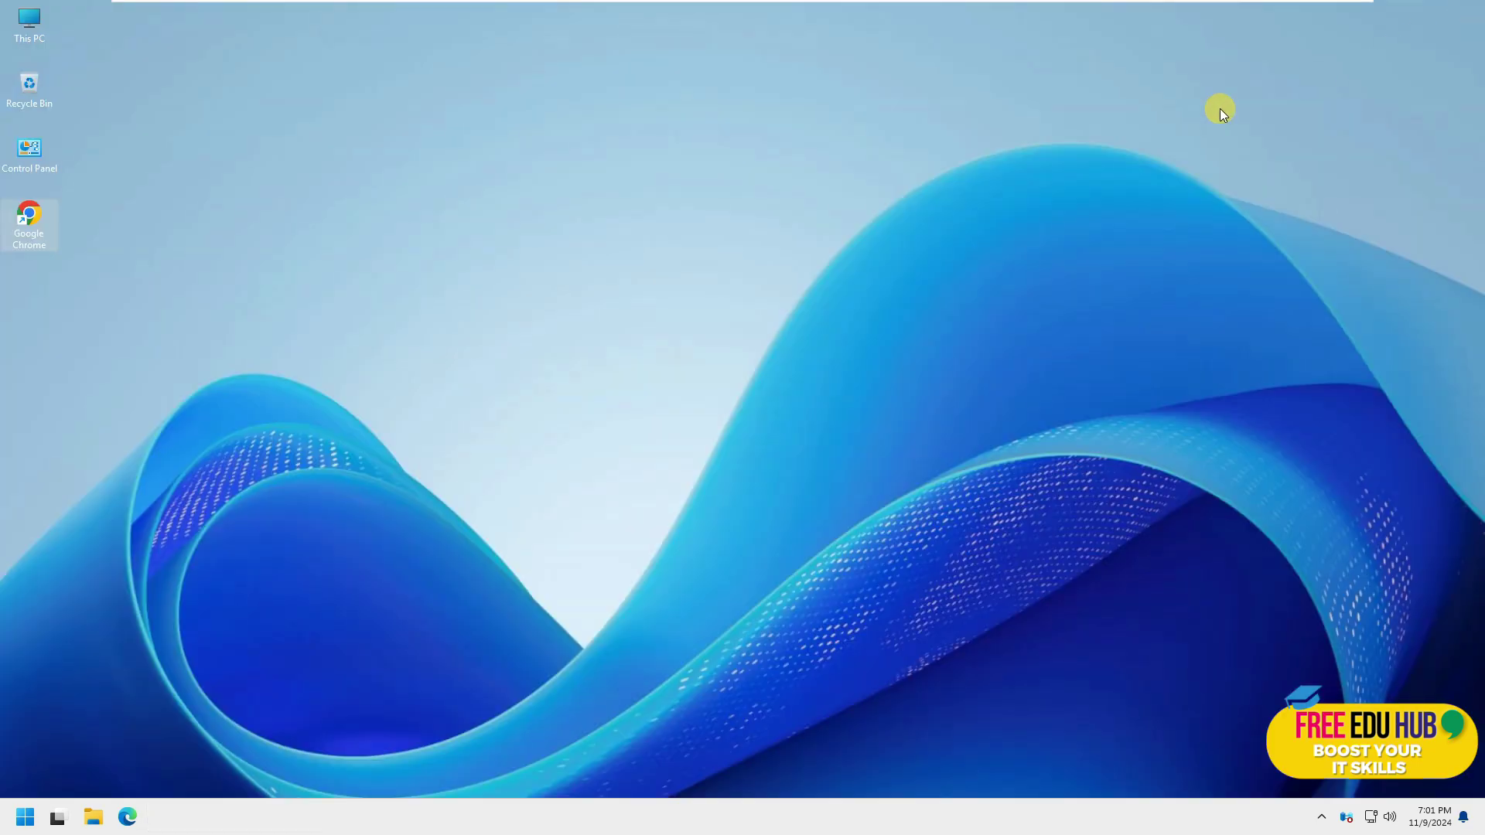
pyautogui.click(25, 816)
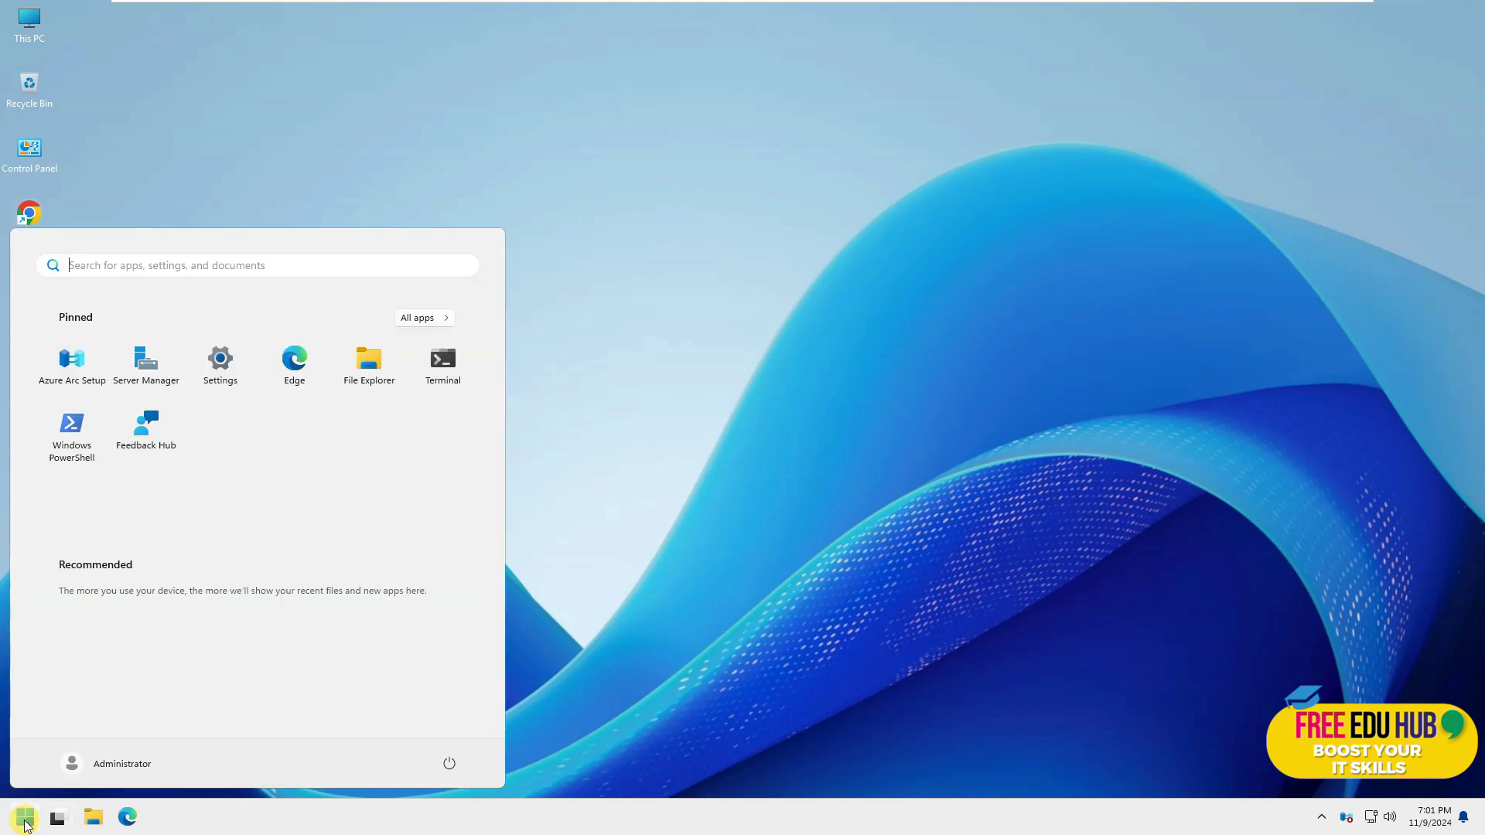
pyautogui.click(778, 503)
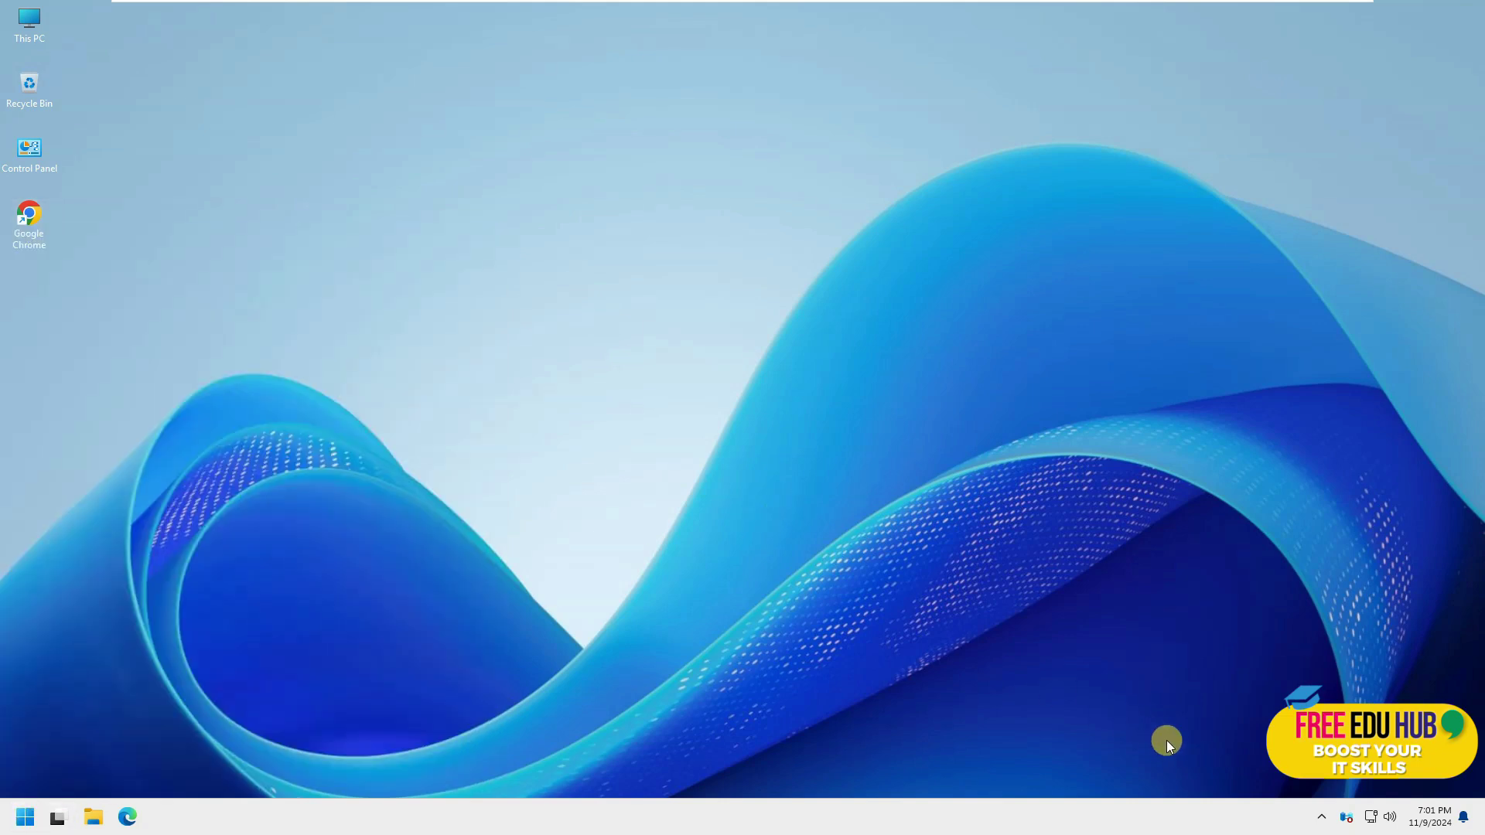
pyautogui.click(1321, 817)
pyautogui.click(1095, 693)
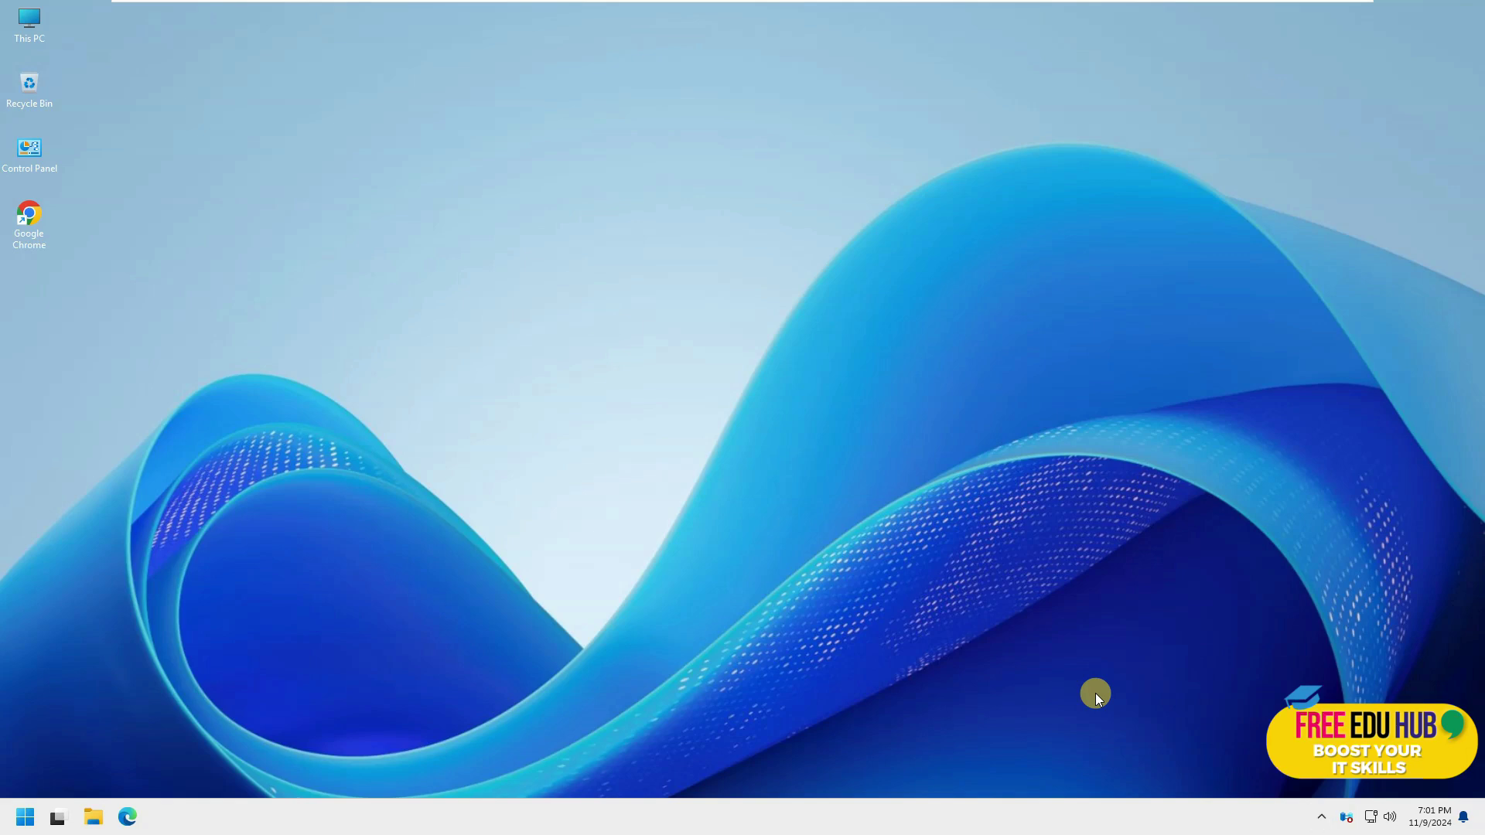